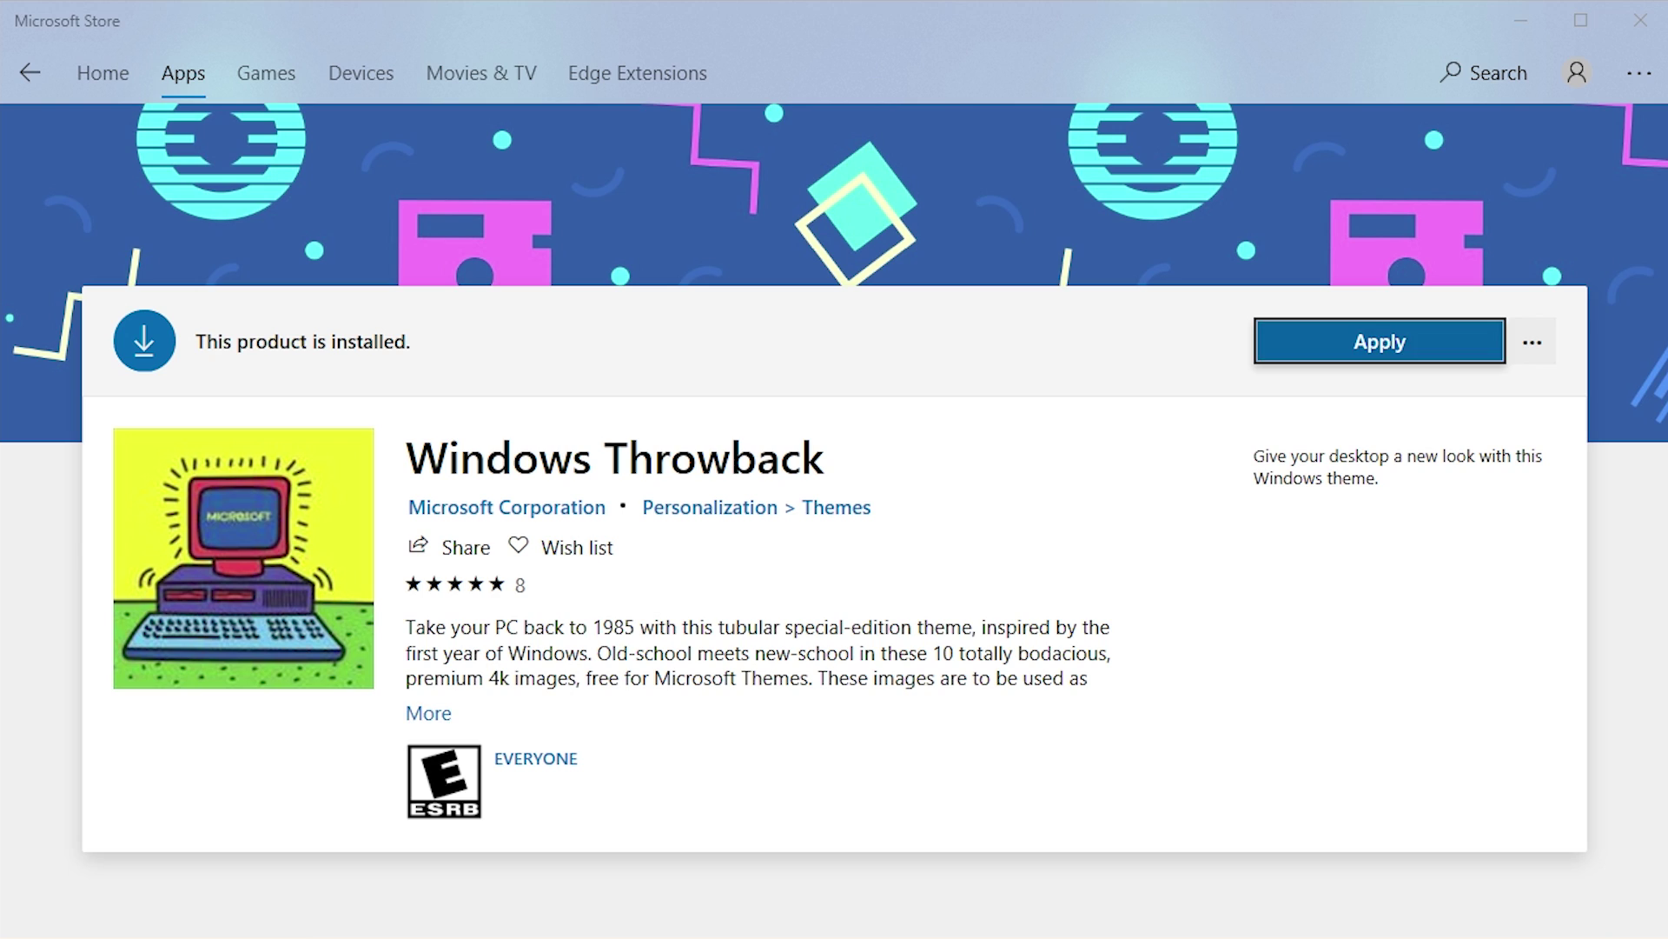
Focus the Microsoft Store window while the 11 MB Windows Throwback theme downloads and installs.
click(966, 610)
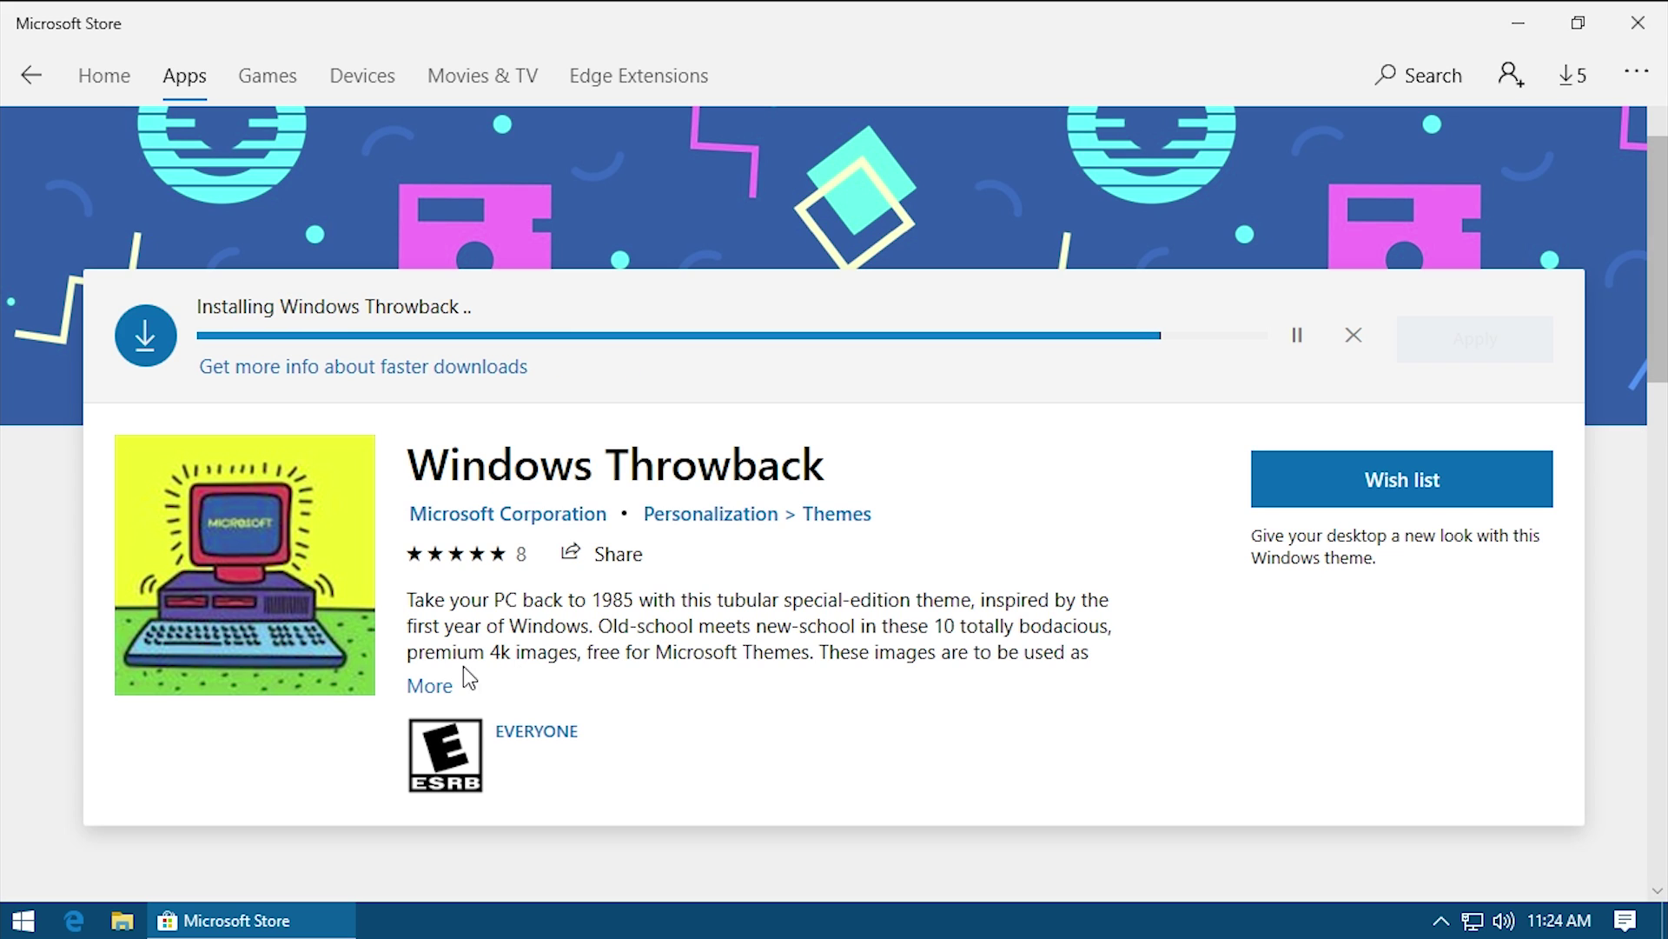
Read the full Throwback description, then restore the Store window and shift it down slightly.
click(438, 688)
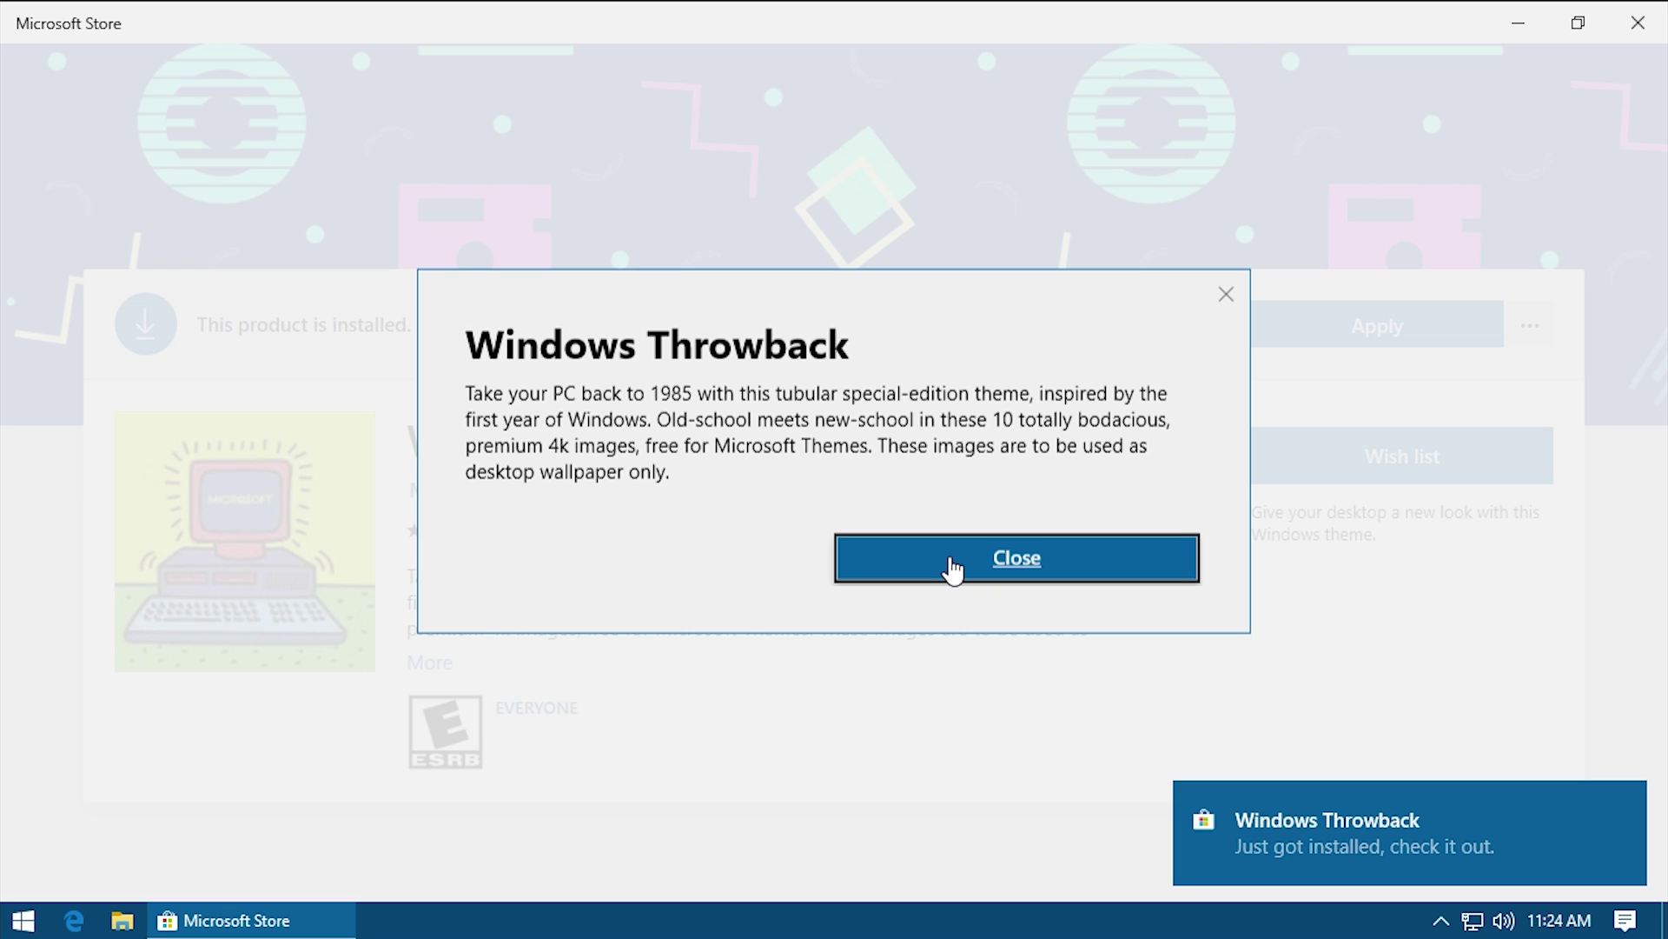
click(968, 562)
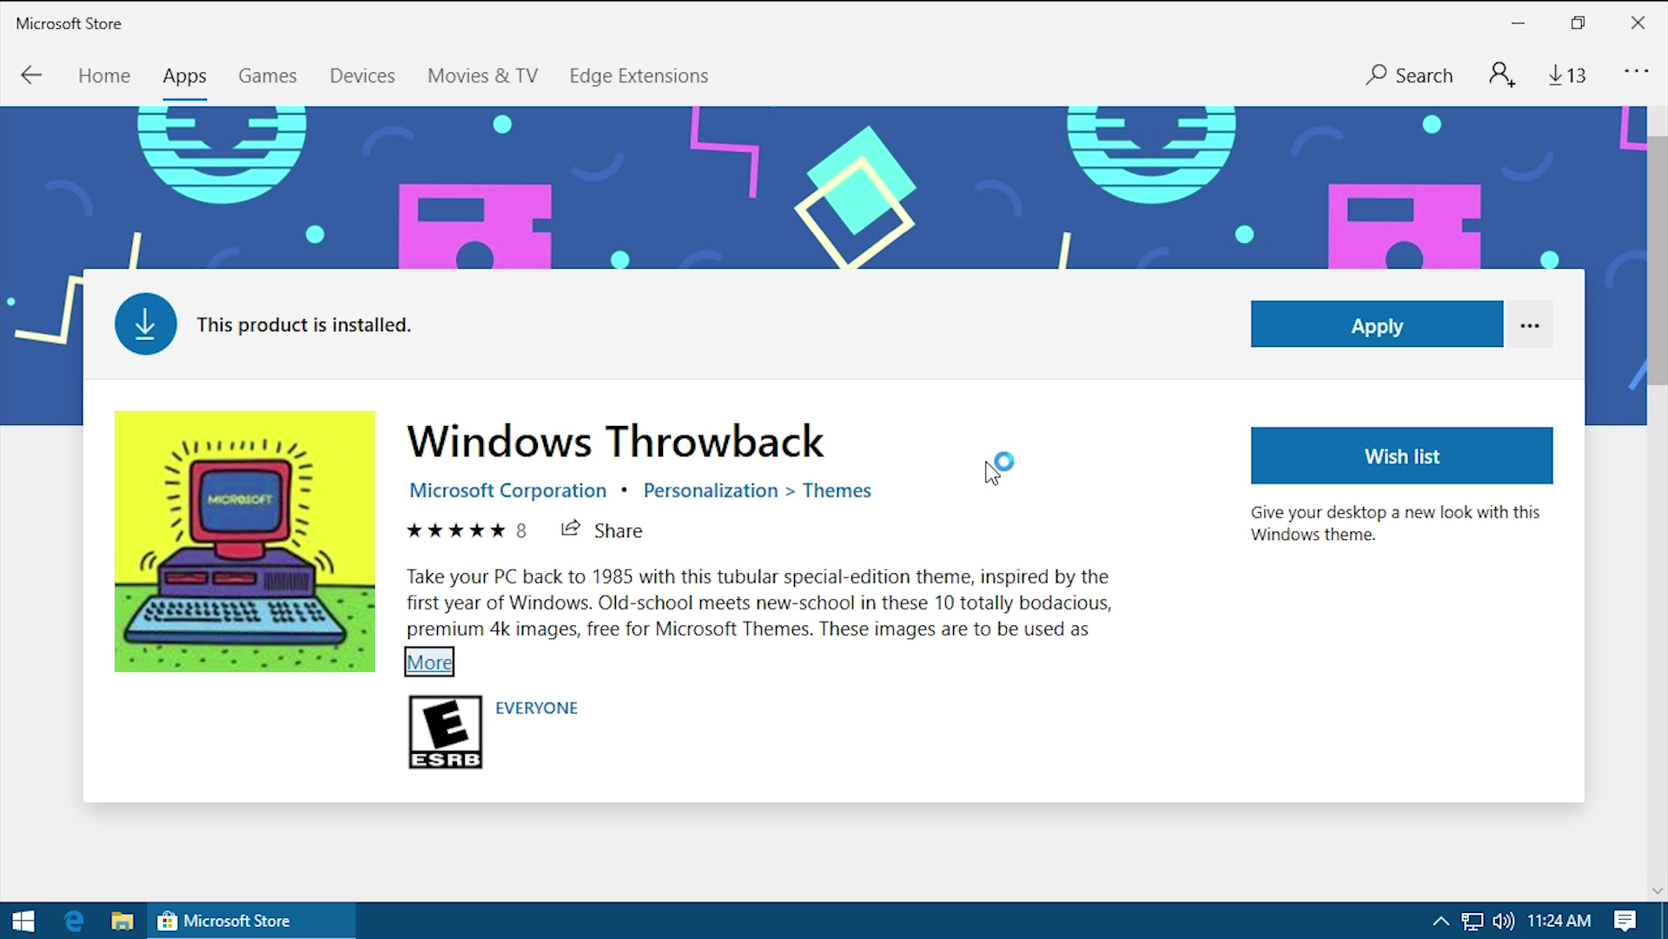
click(1577, 21)
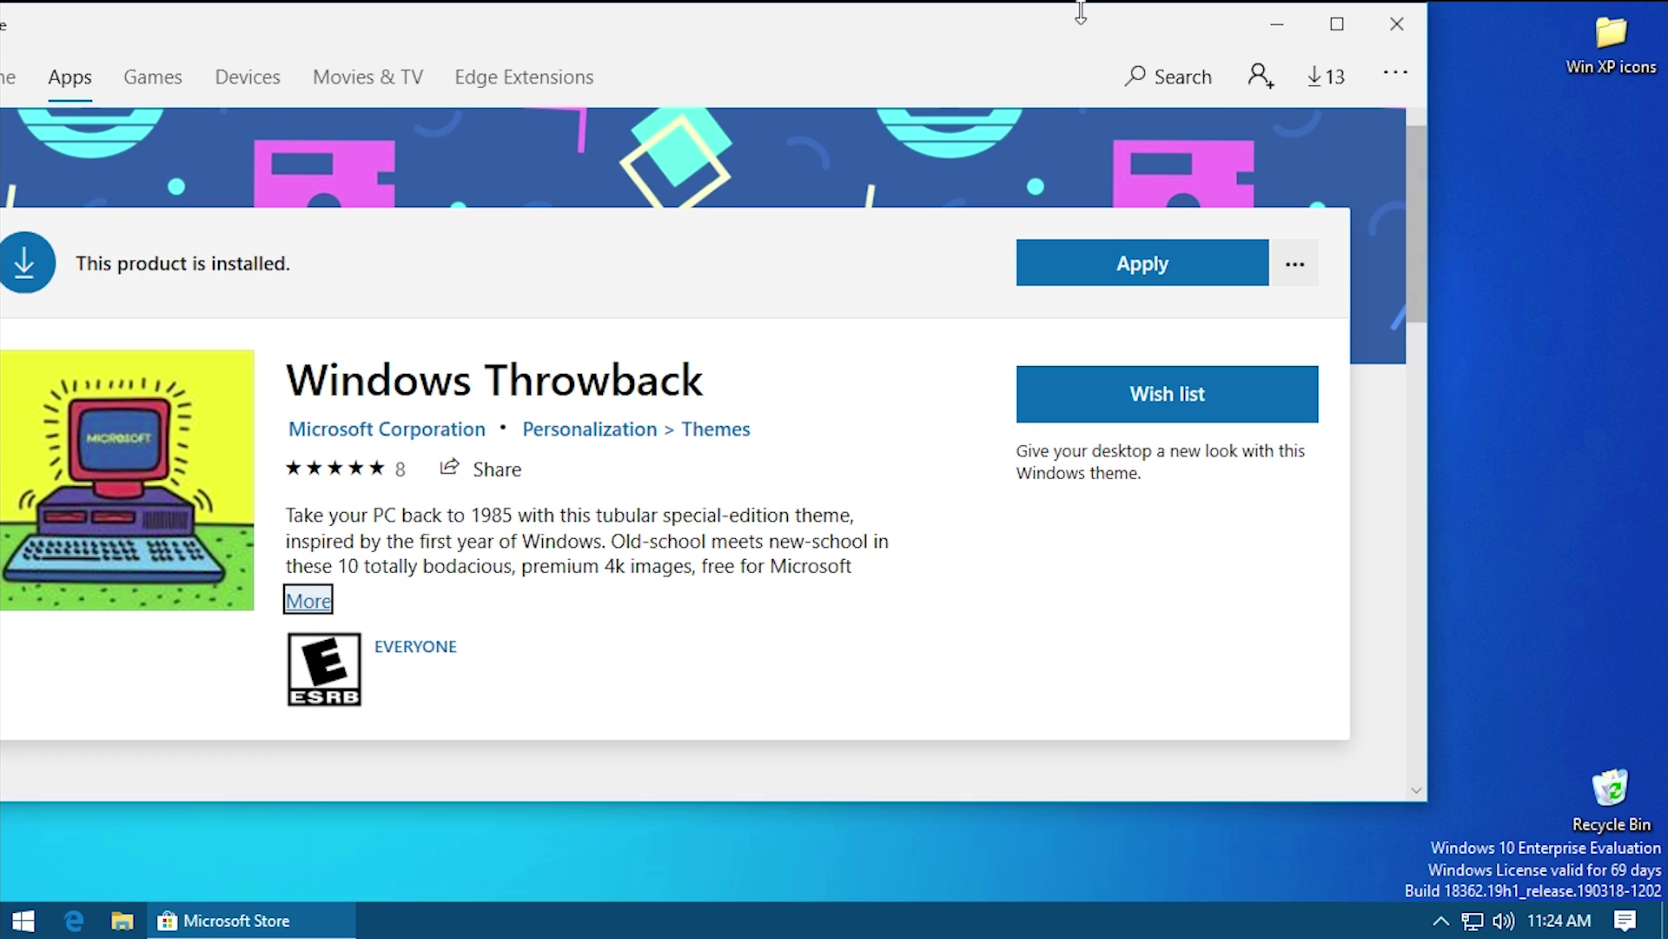
drag(1080, 11, 1329, 75)
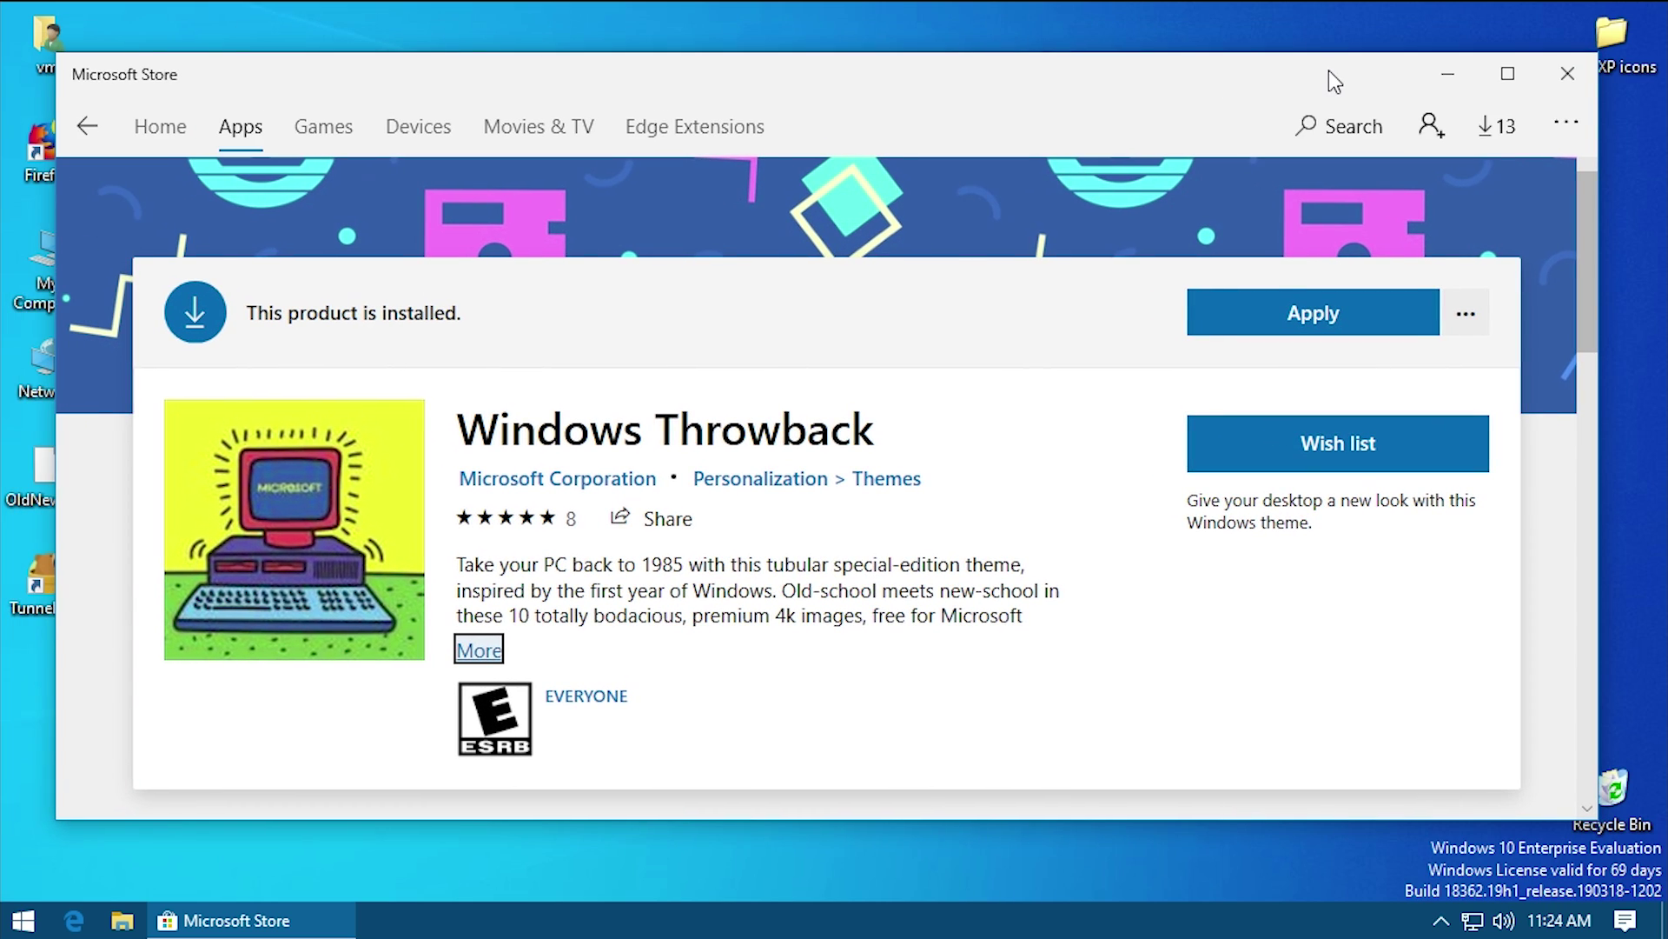
Apply Windows Throwback from the Store and arrange the Settings window that opens.
click(1299, 322)
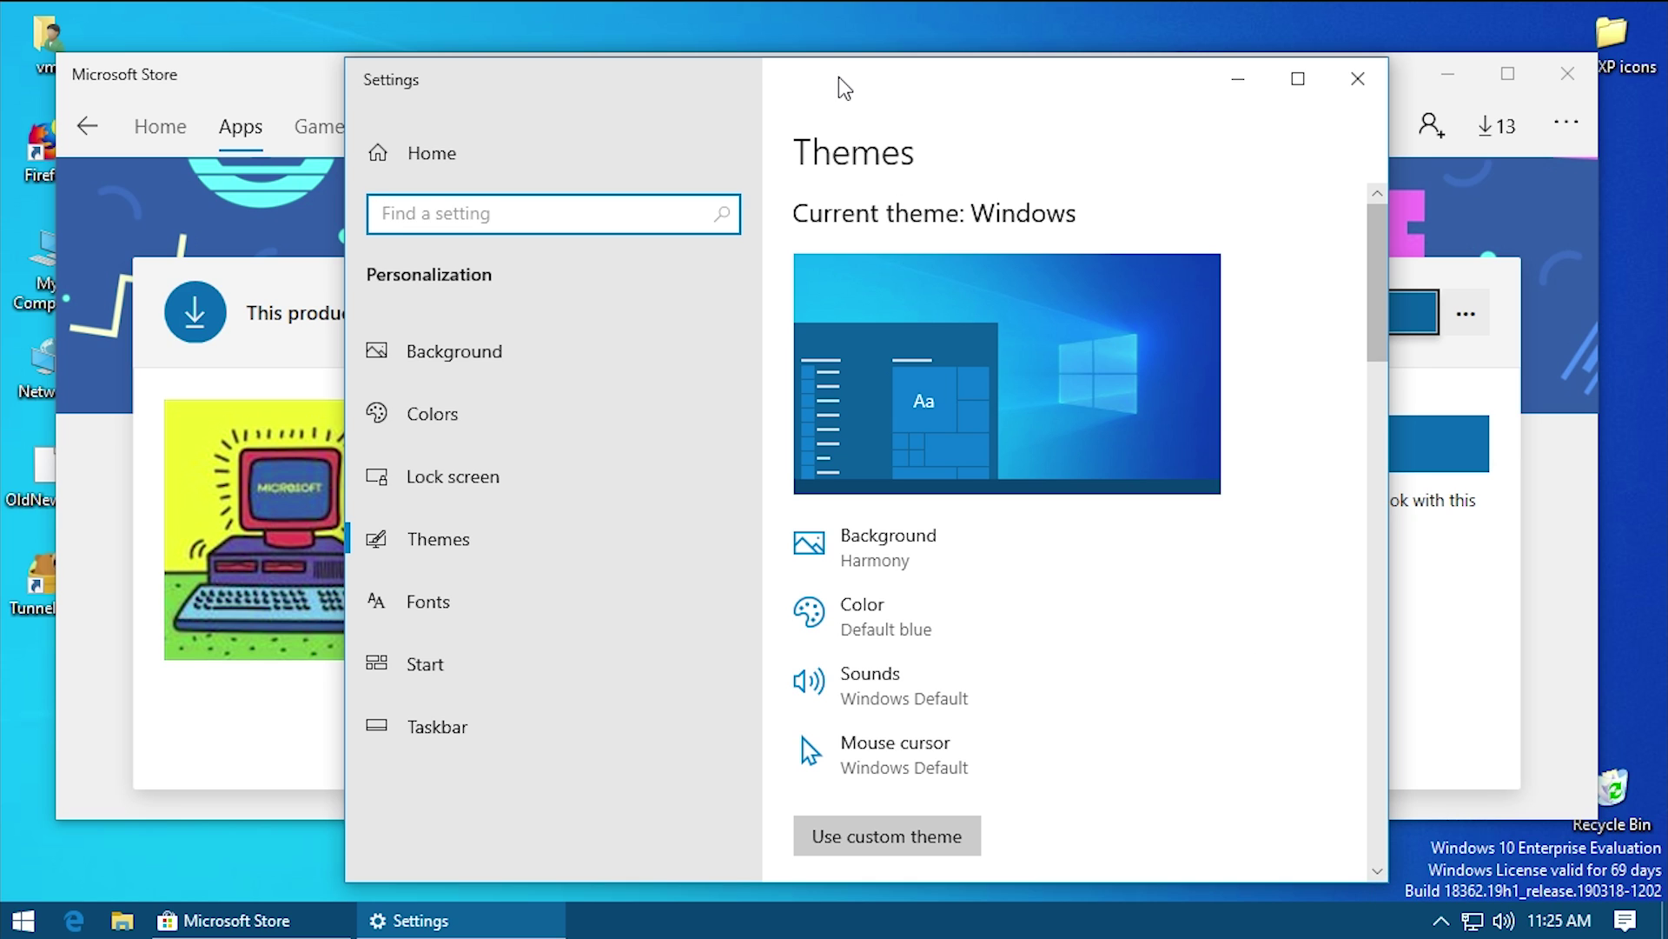
drag(838, 80, 683, 30)
drag(1225, 830, 1512, 871)
scroll(1077, 626, down, 5)
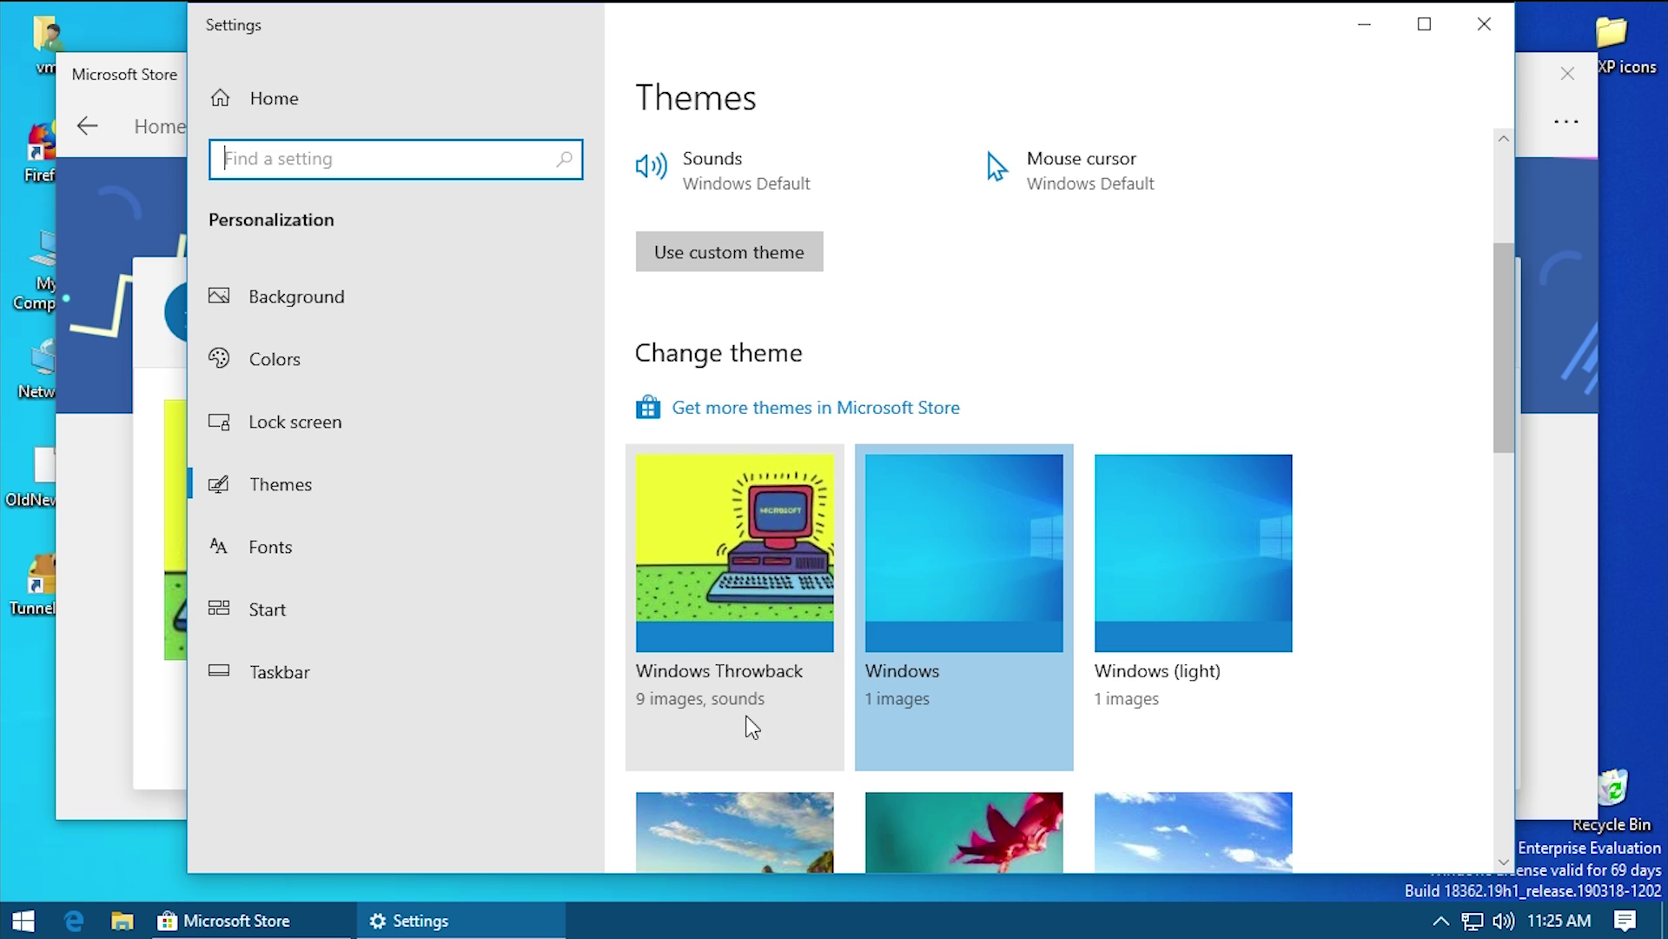
Select the Windows Throwback tile under Change theme in Settings > Themes.
mouse_move(349, 22)
mouse_down()
mouse_move(723, 153)
mouse_move(1186, 712)
mouse_move(1177, 834)
mouse_move(380, 55)
mouse_move(357, 4)
mouse_up()
scroll(657, 626, down, 2)
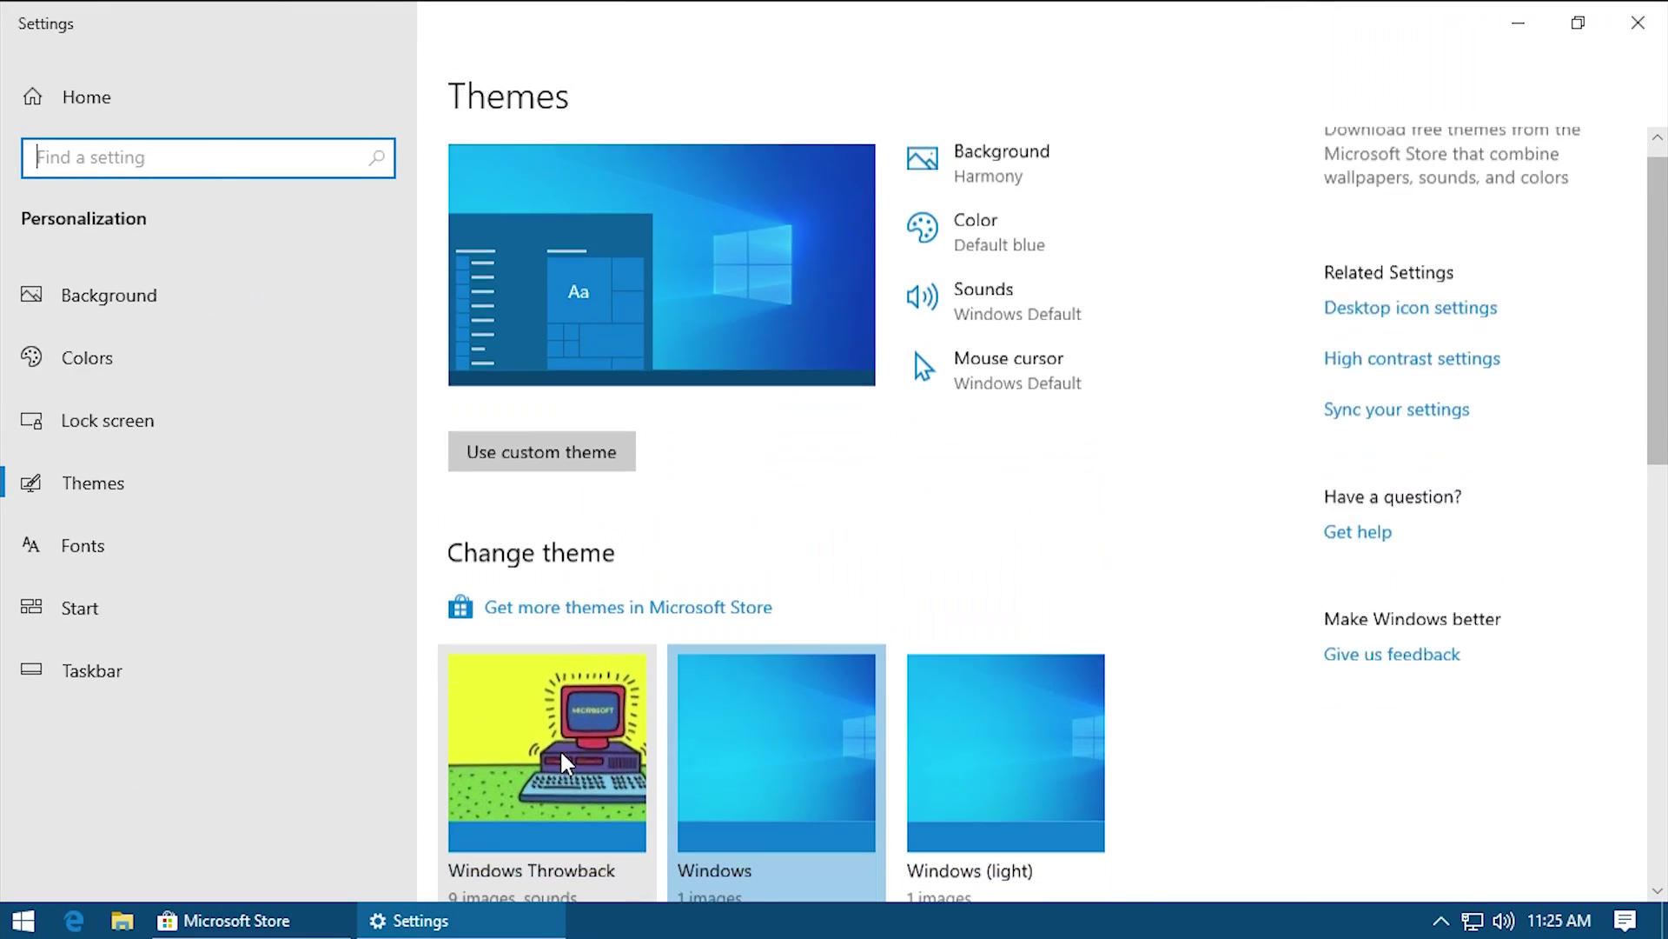
drag(730, 33, 860, 30)
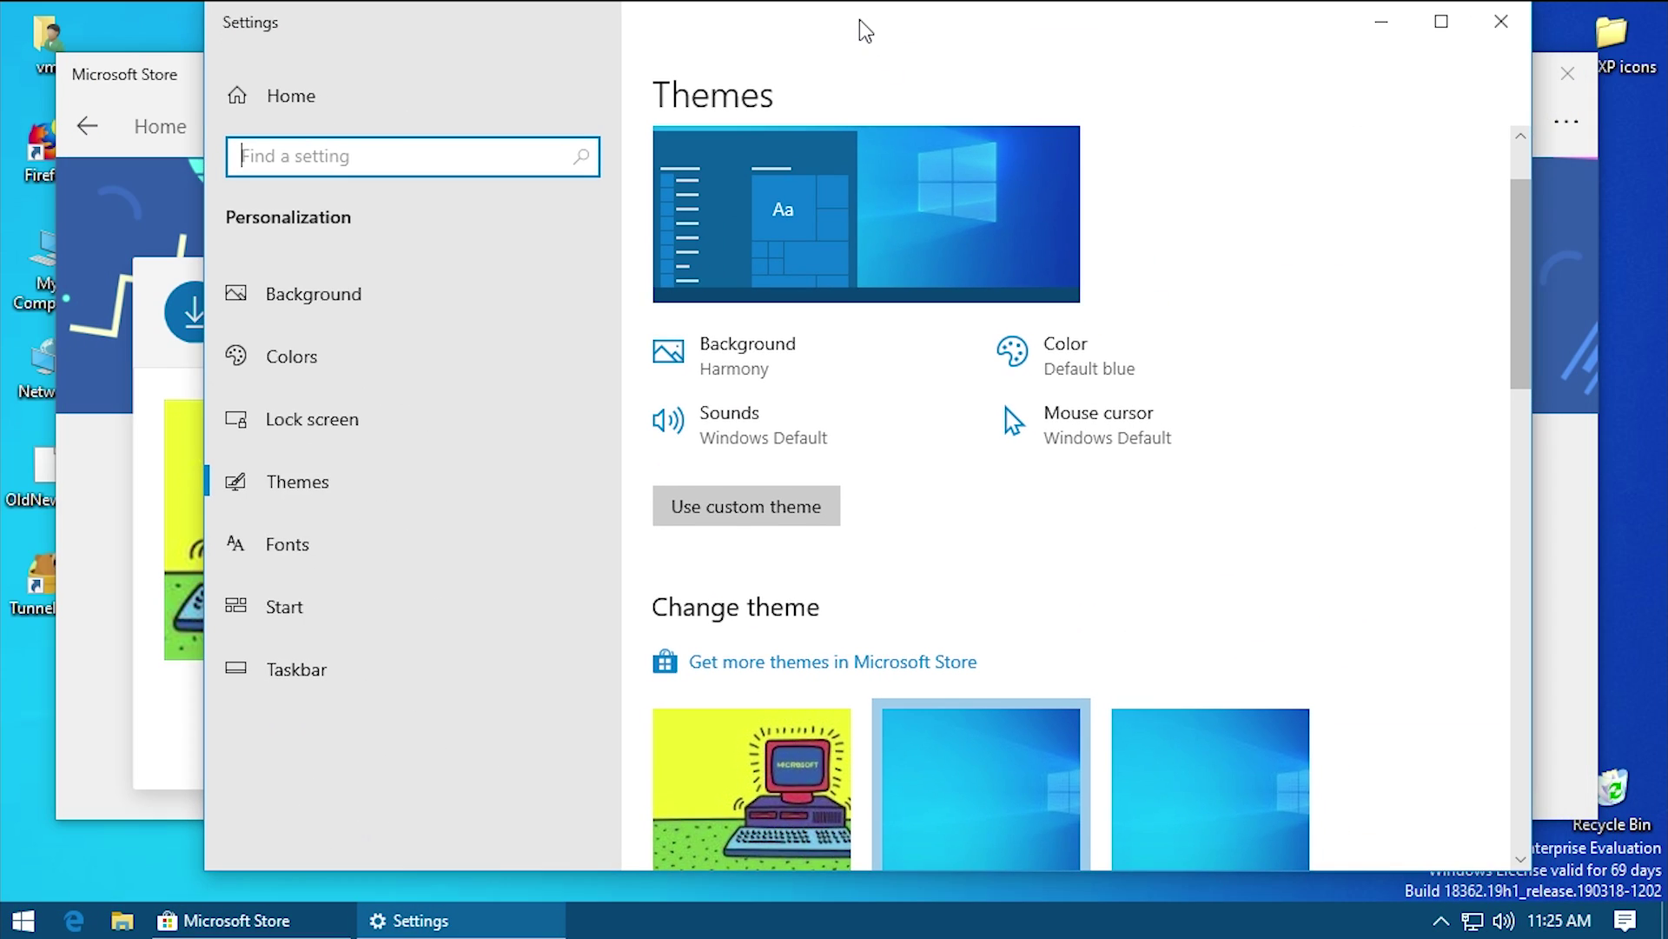
scroll(823, 510, down, 3)
drag(703, 10, 774, 78)
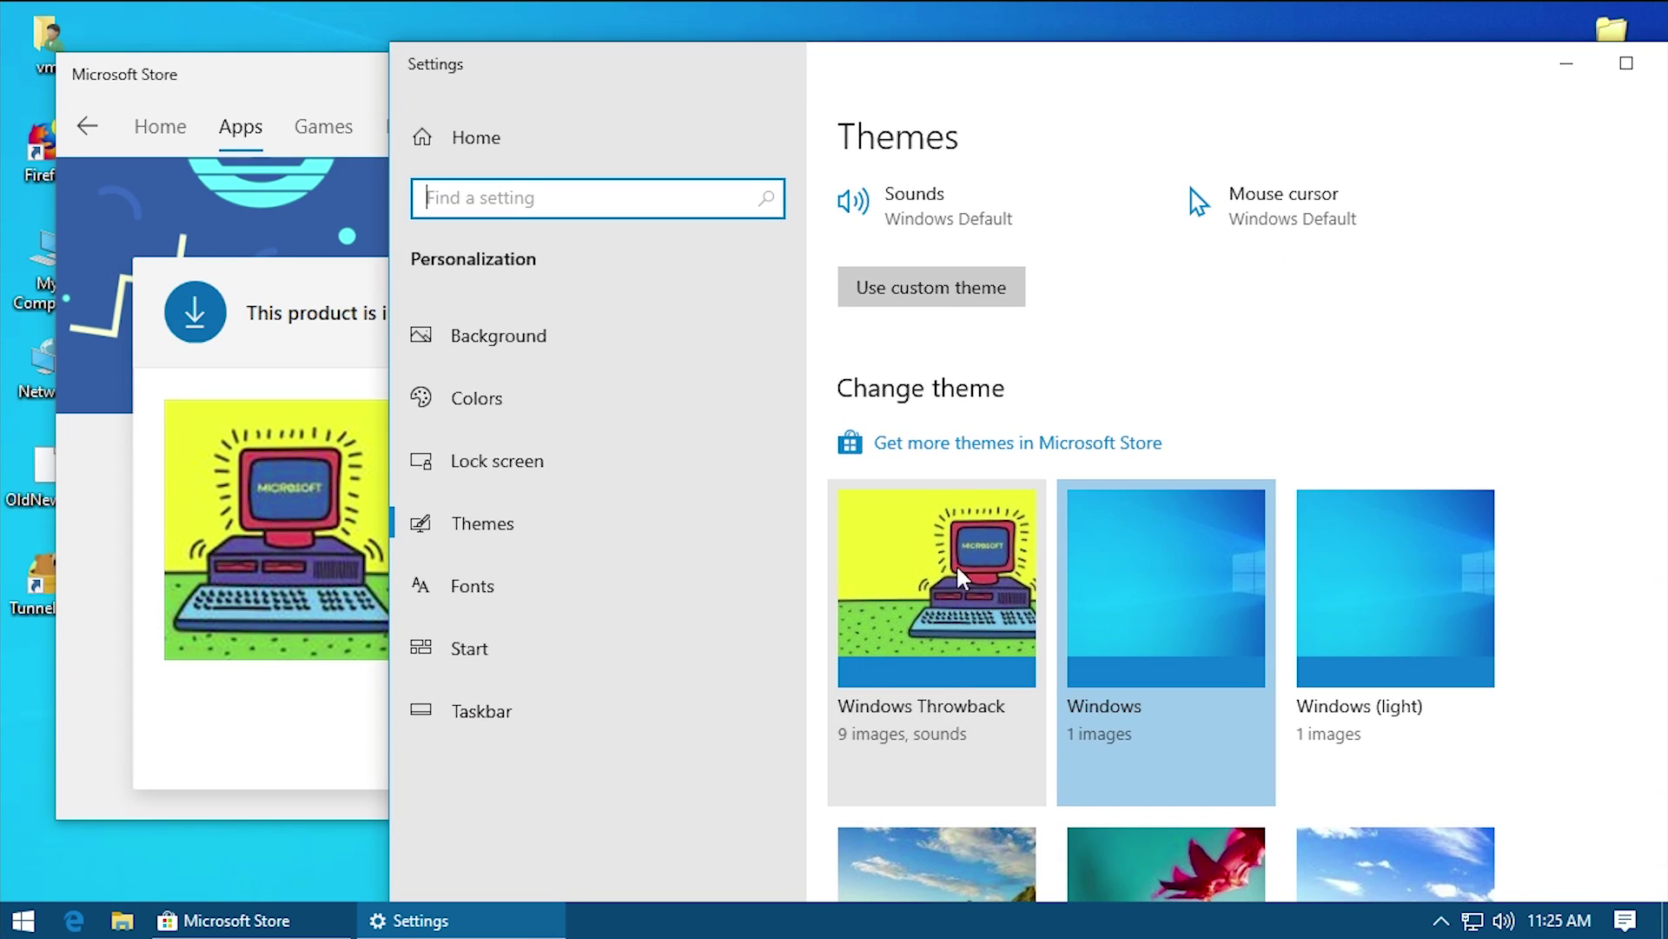
click(921, 618)
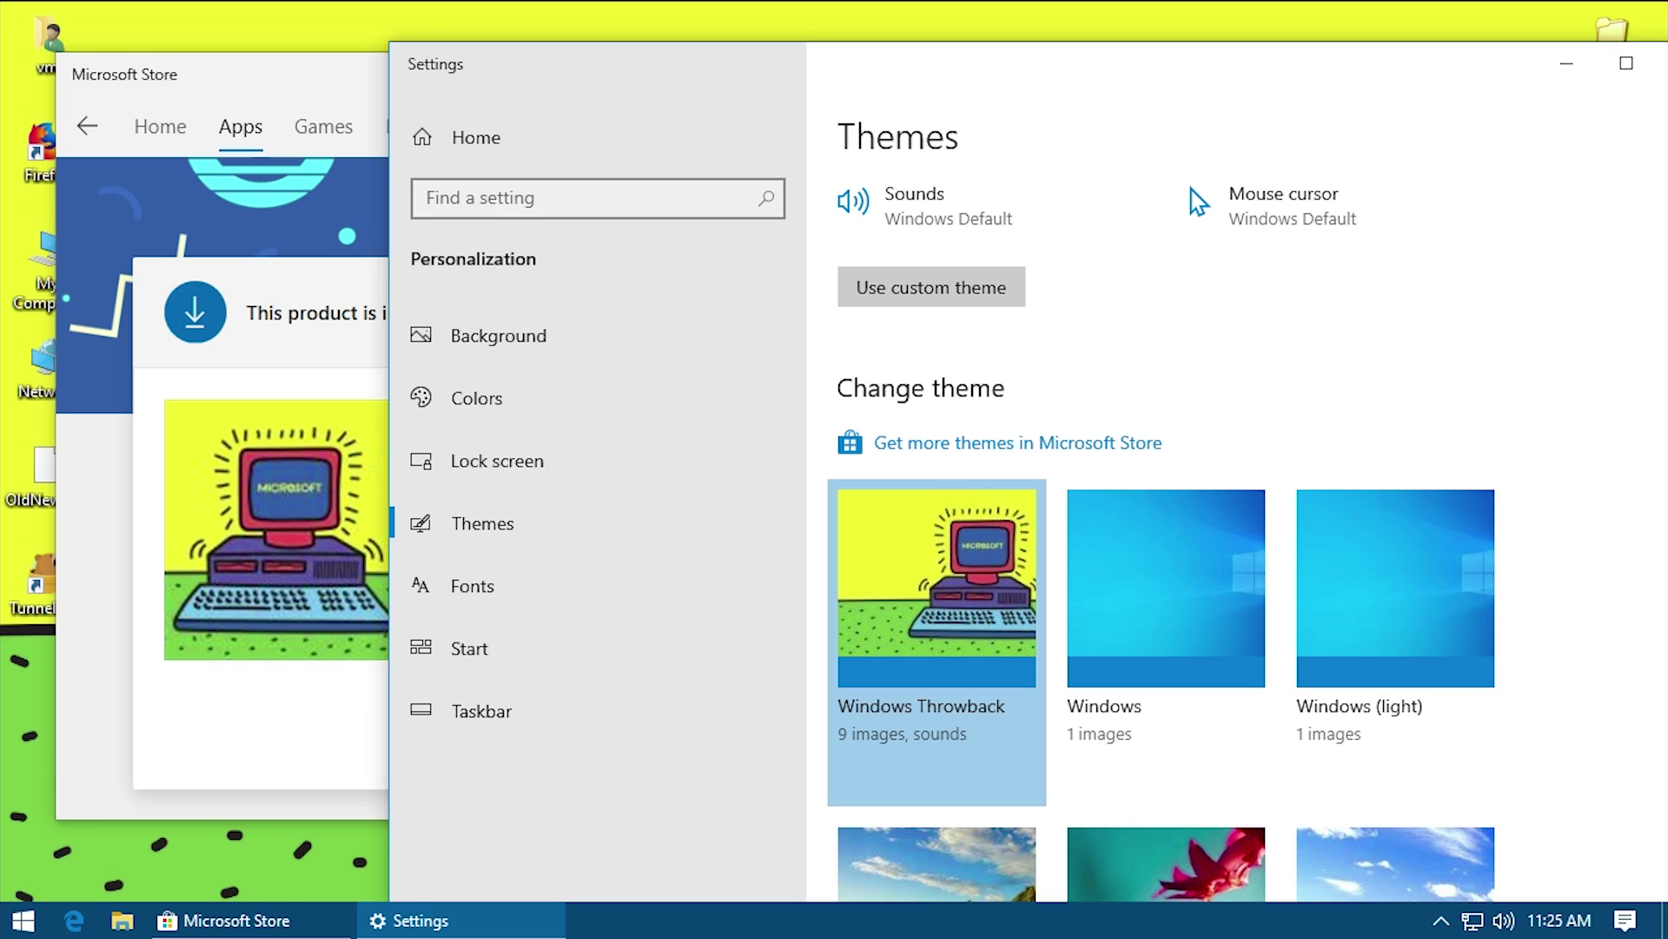
drag(956, 83, 762, 56)
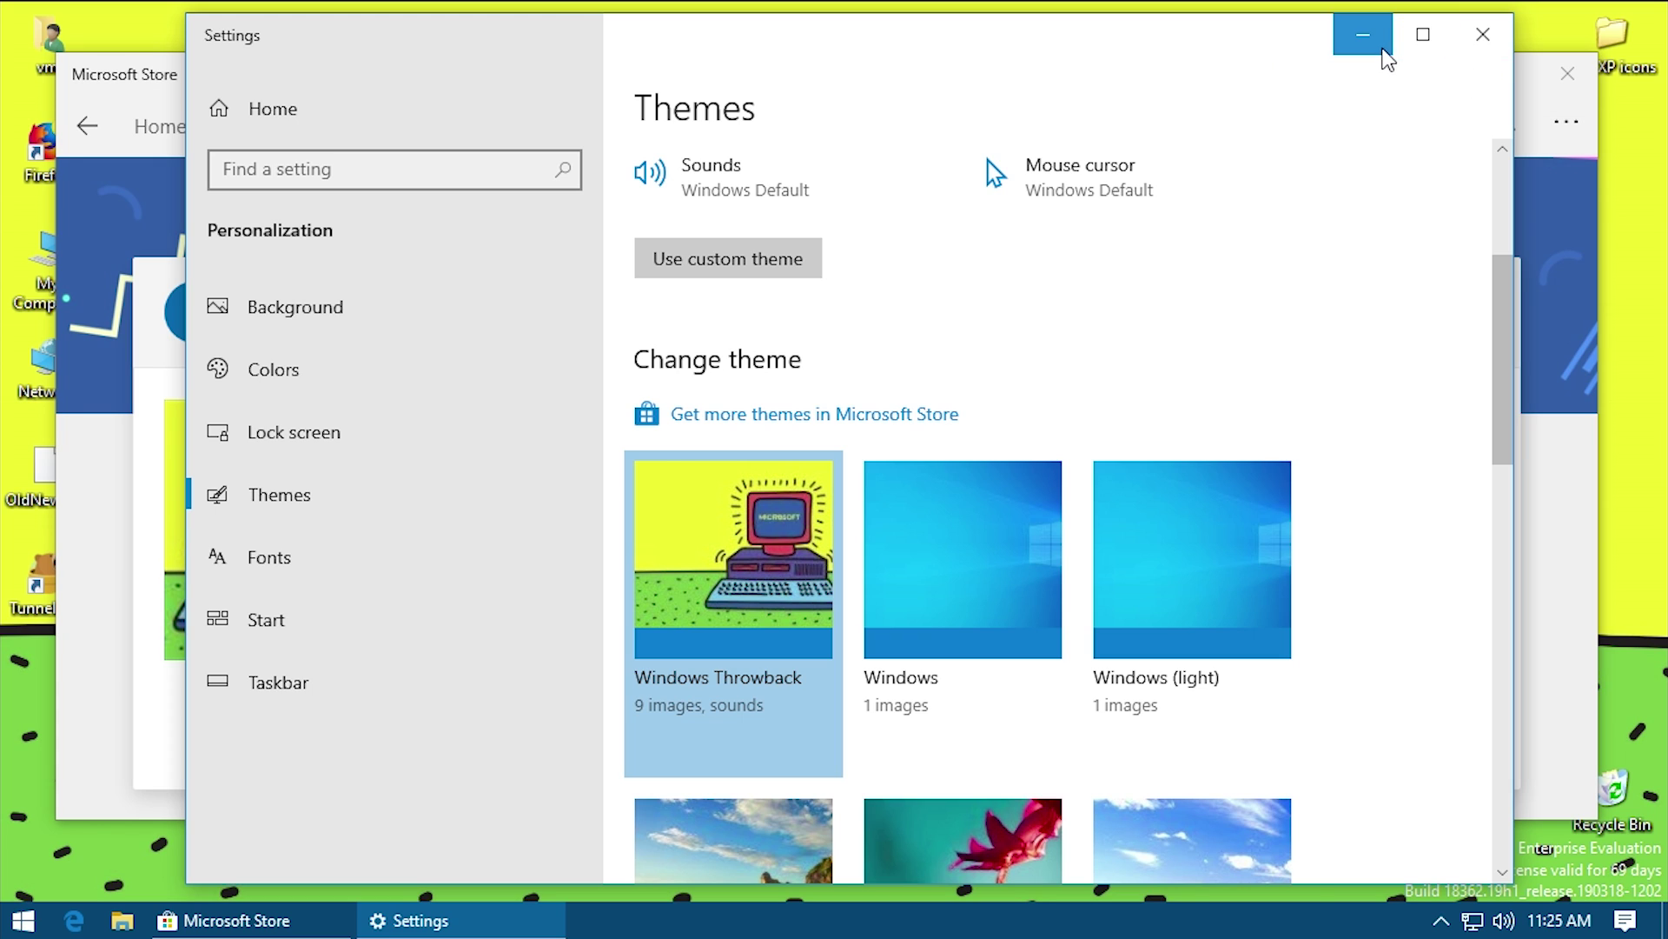
Minimize Settings and Microsoft Store to reveal the floppy-disk Throwback wallpaper.
click(1377, 44)
click(1434, 76)
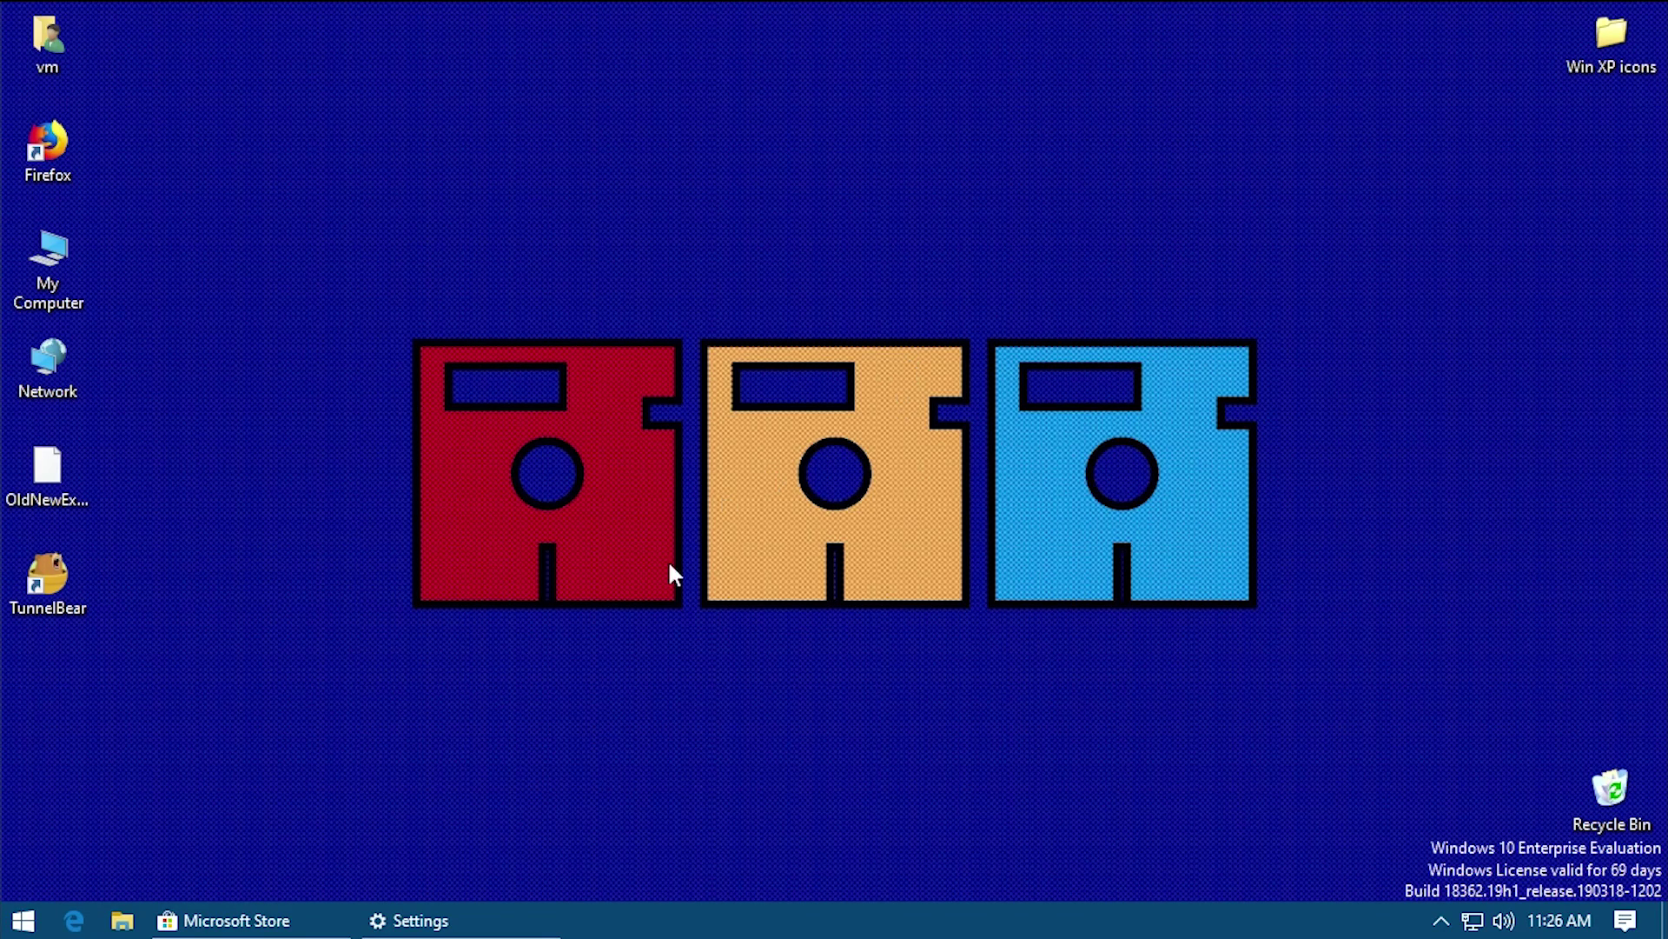
mouse_move(321, 908)
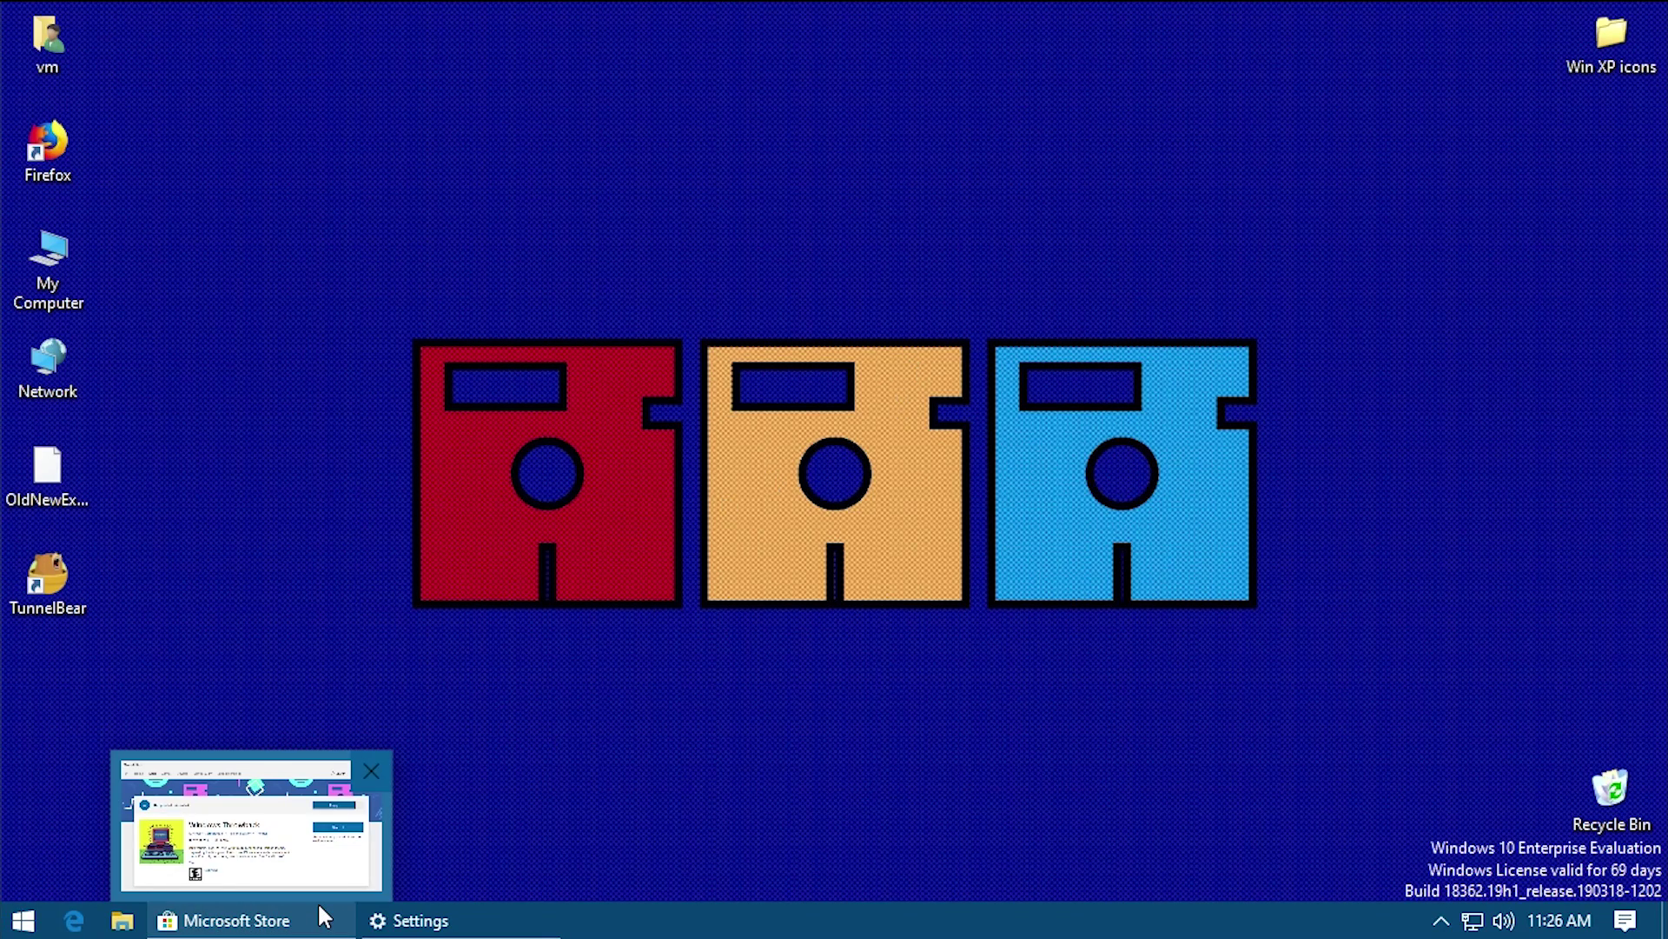
click(317, 912)
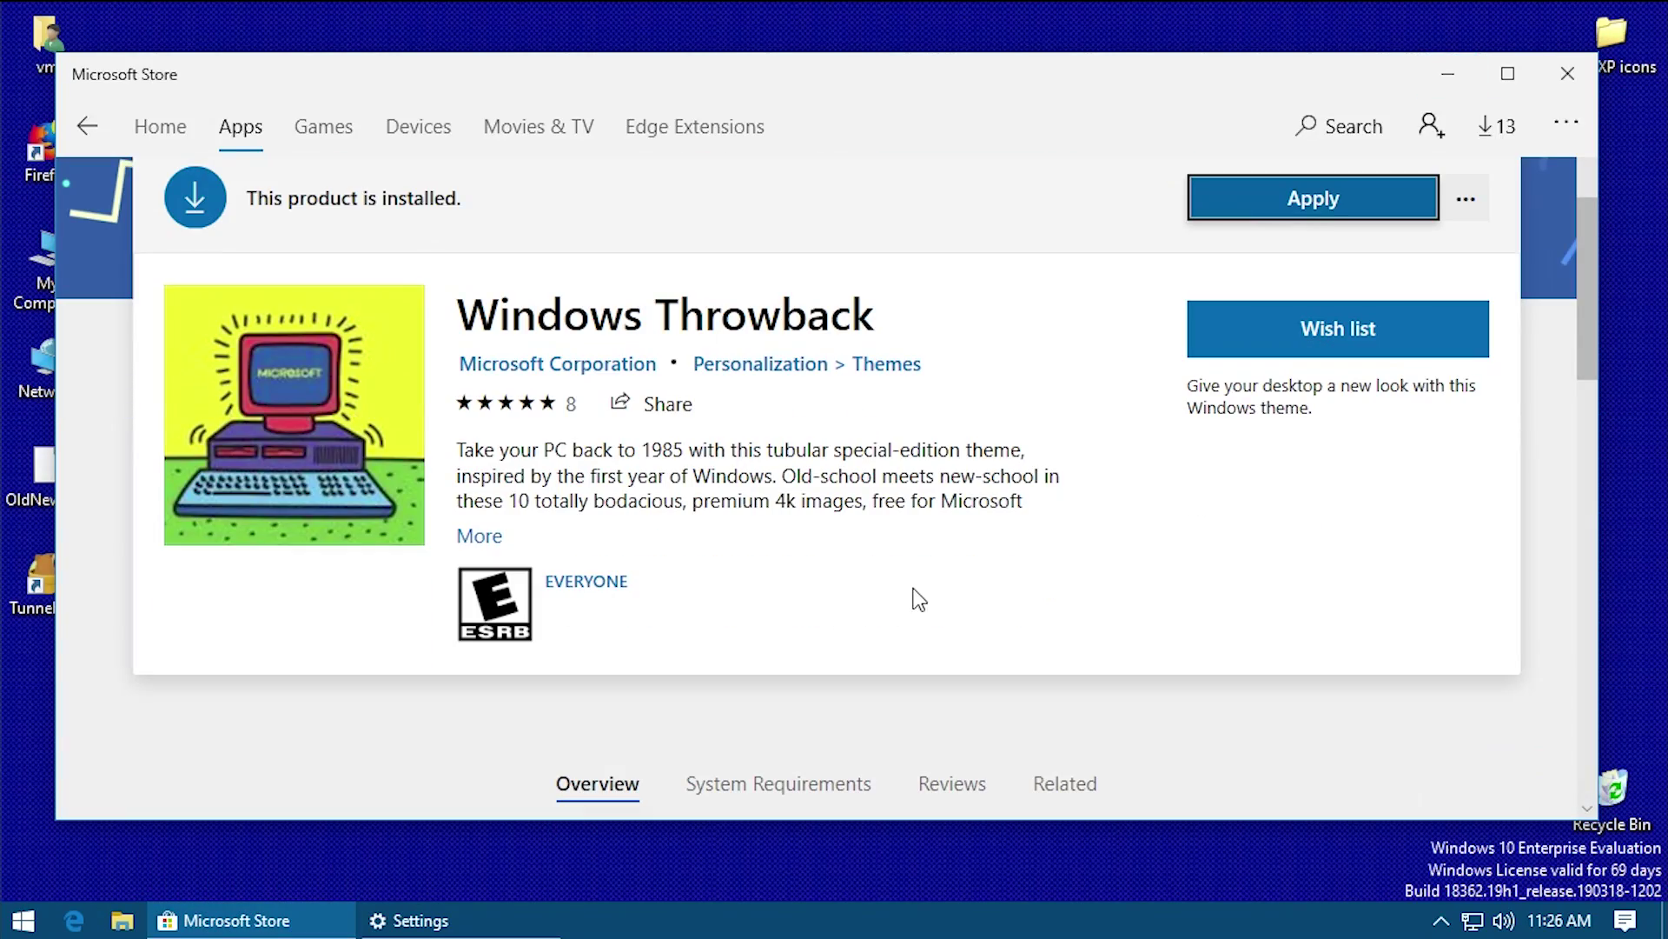
click(1474, 75)
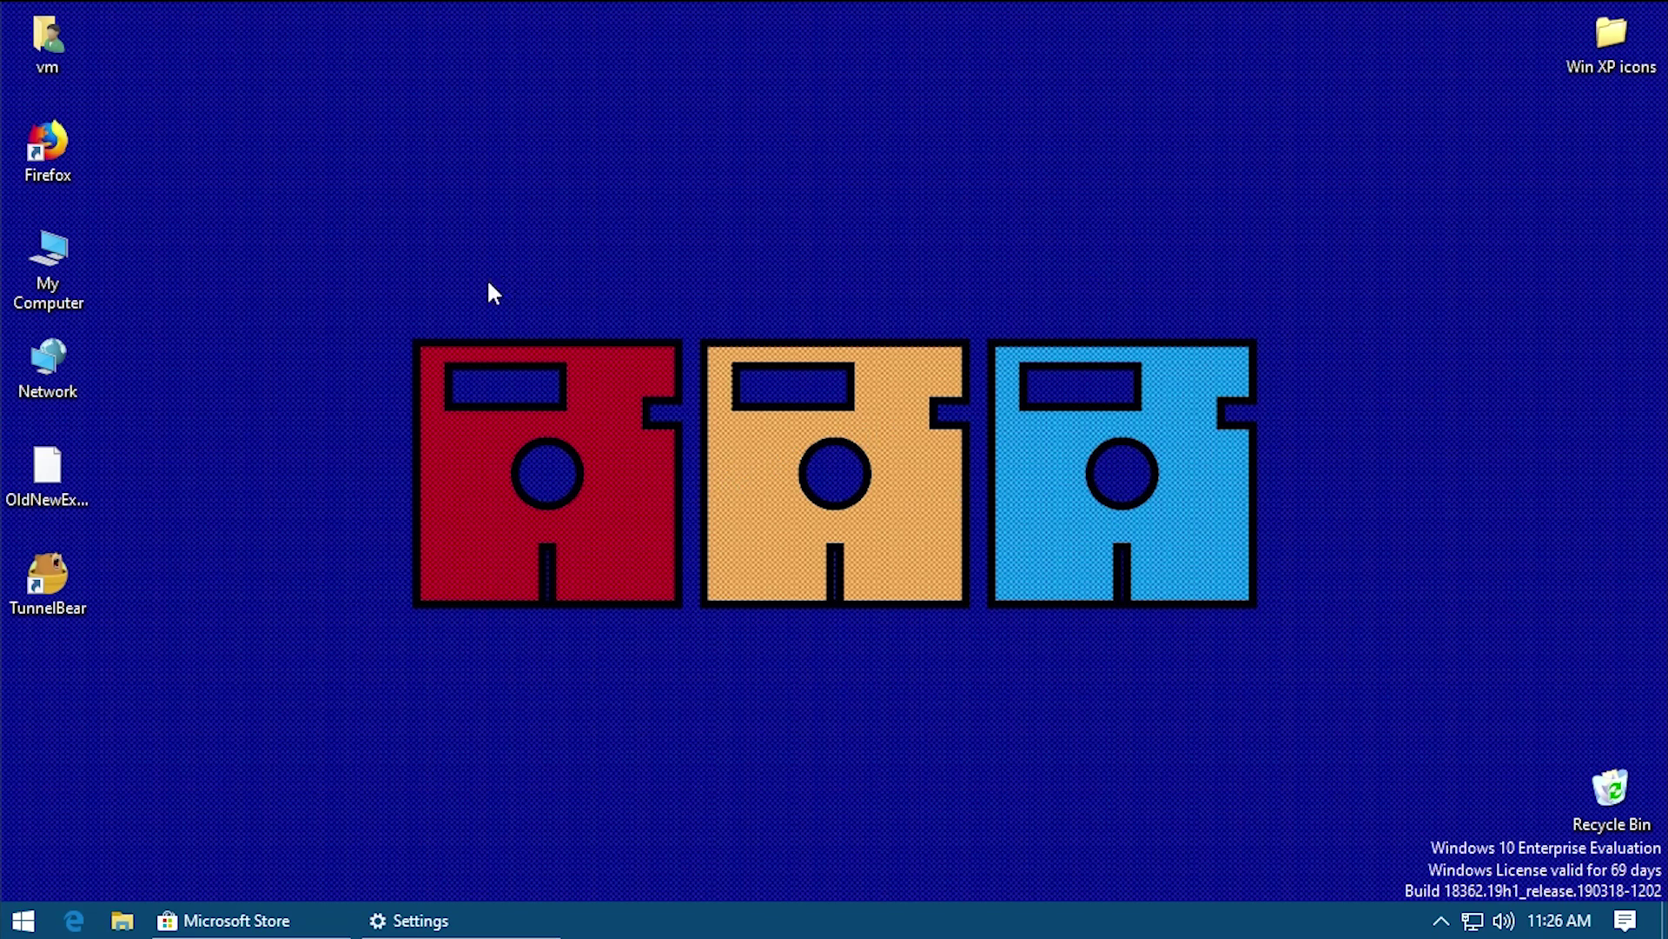
drag(308, 271, 1331, 692)
right_click(763, 211)
click(380, 269)
Use Next desktop background twice to reach the retro monitor showing MICROSOFT.
right_click(576, 230)
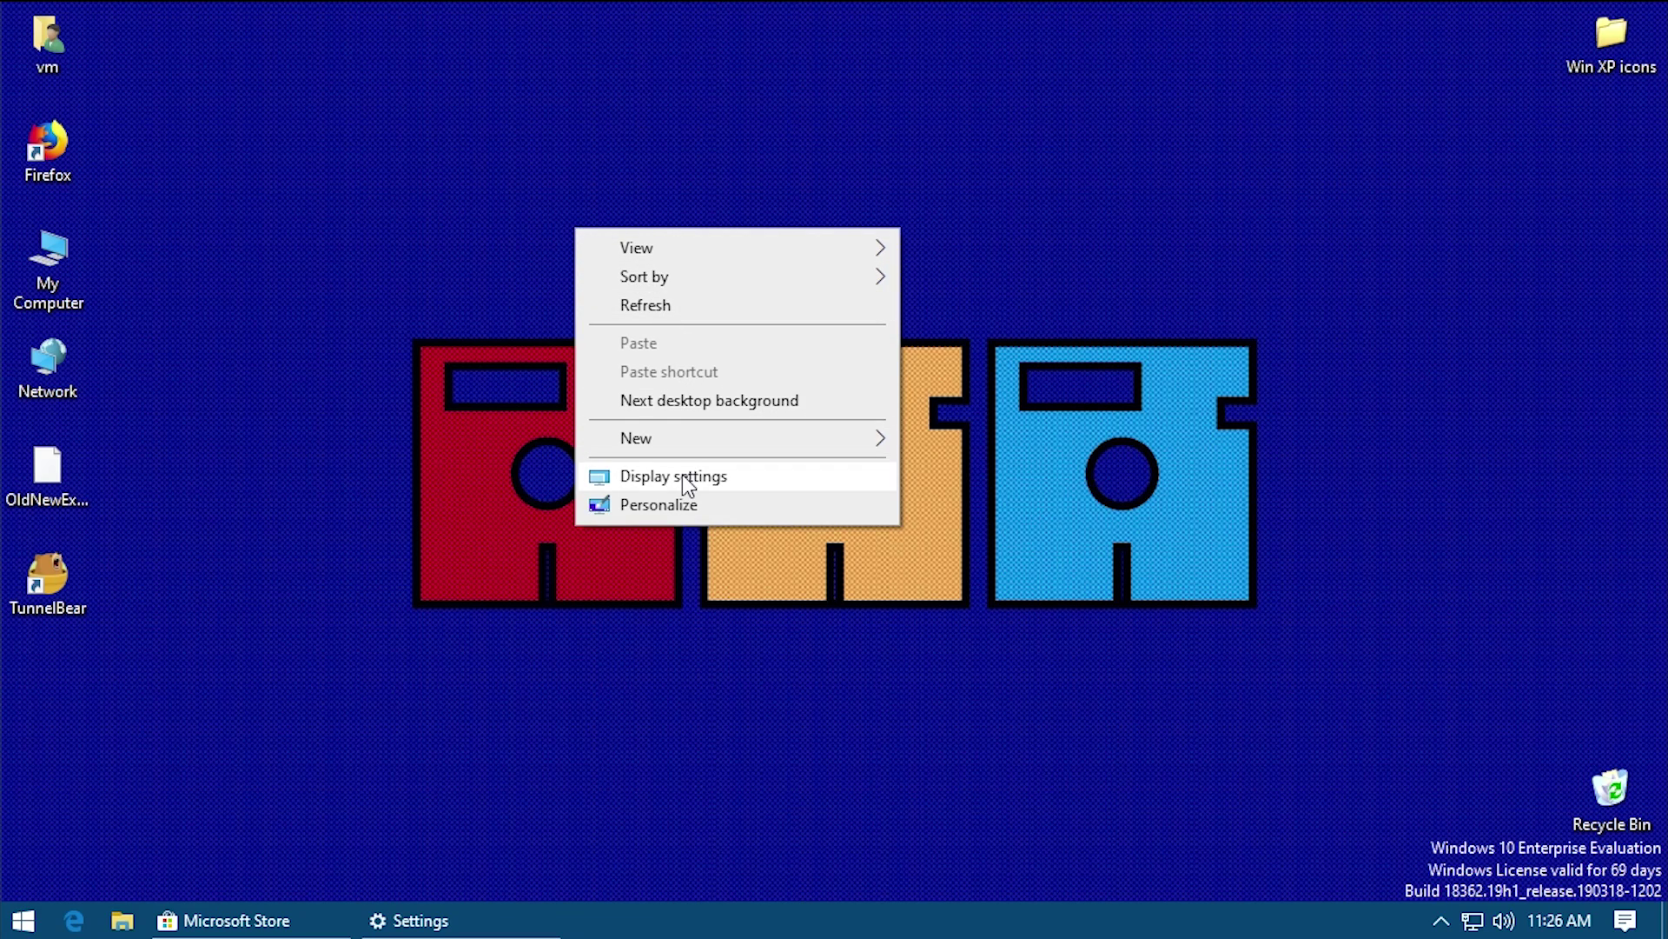
click(660, 402)
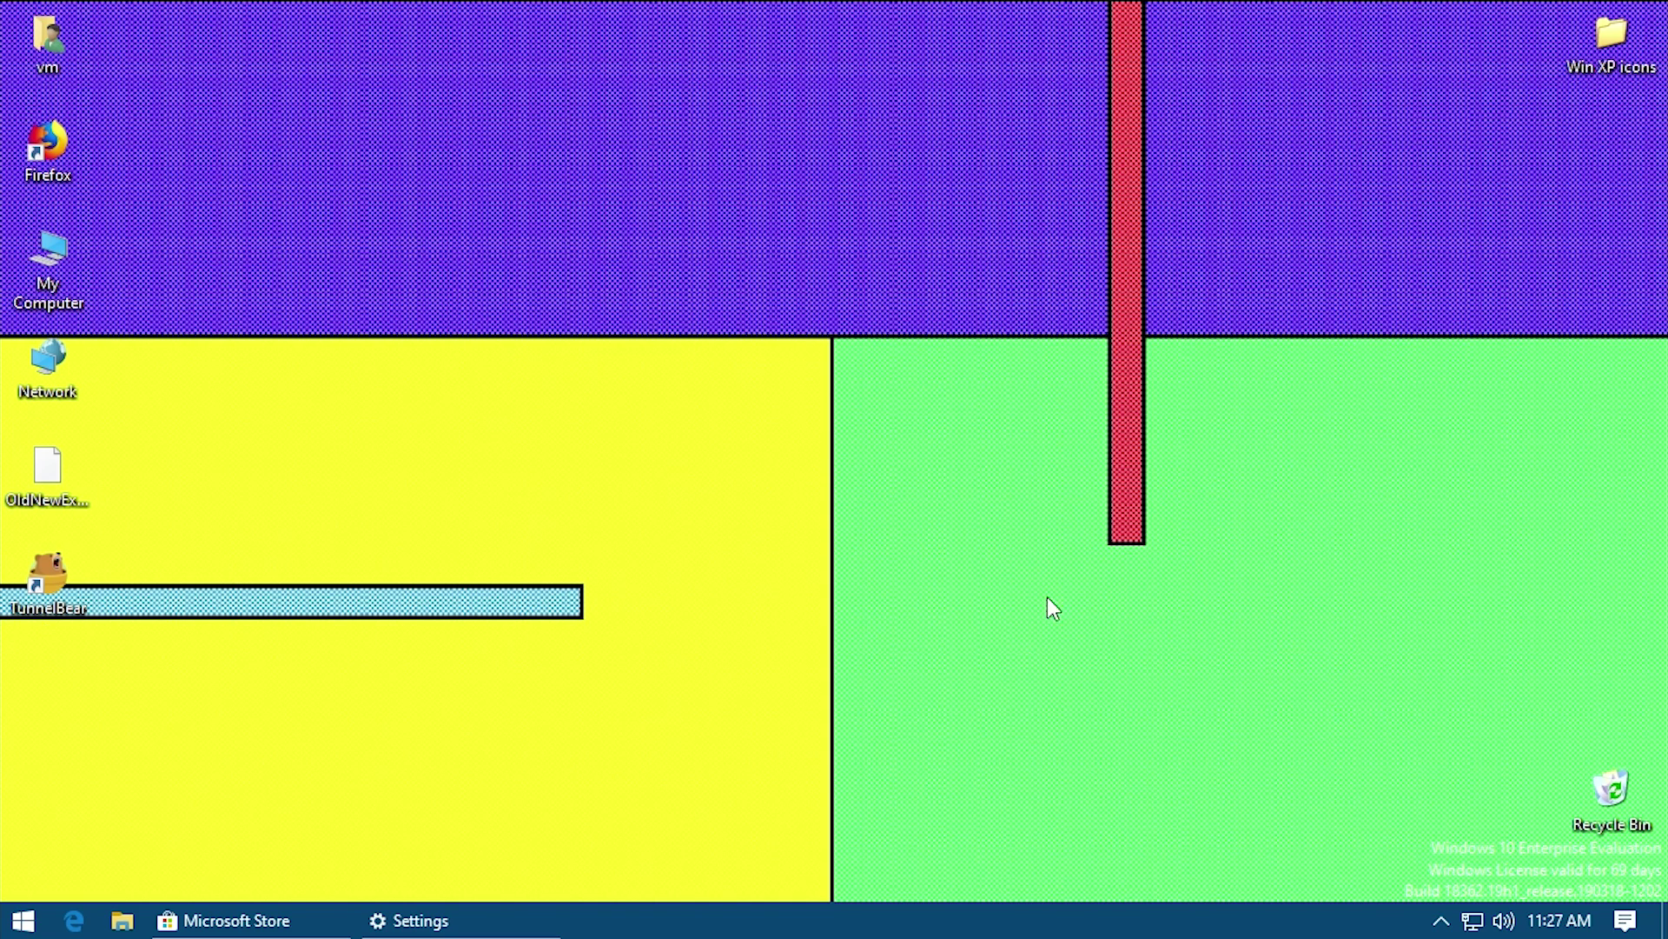
right_click(872, 470)
right_click(546, 396)
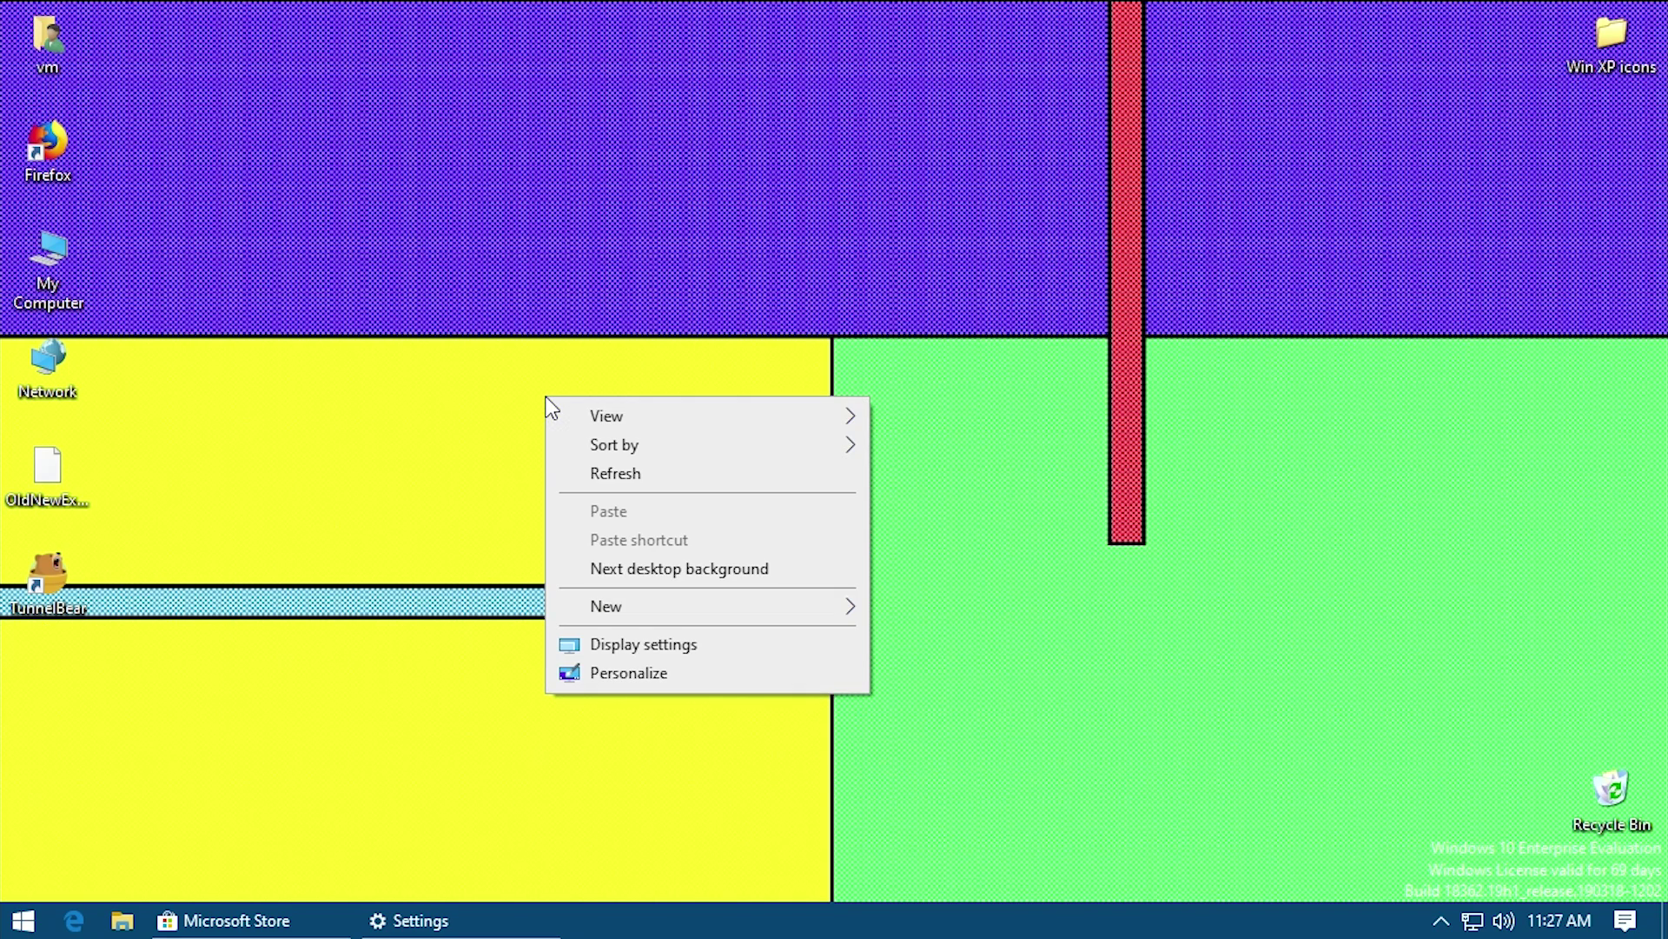
click(663, 573)
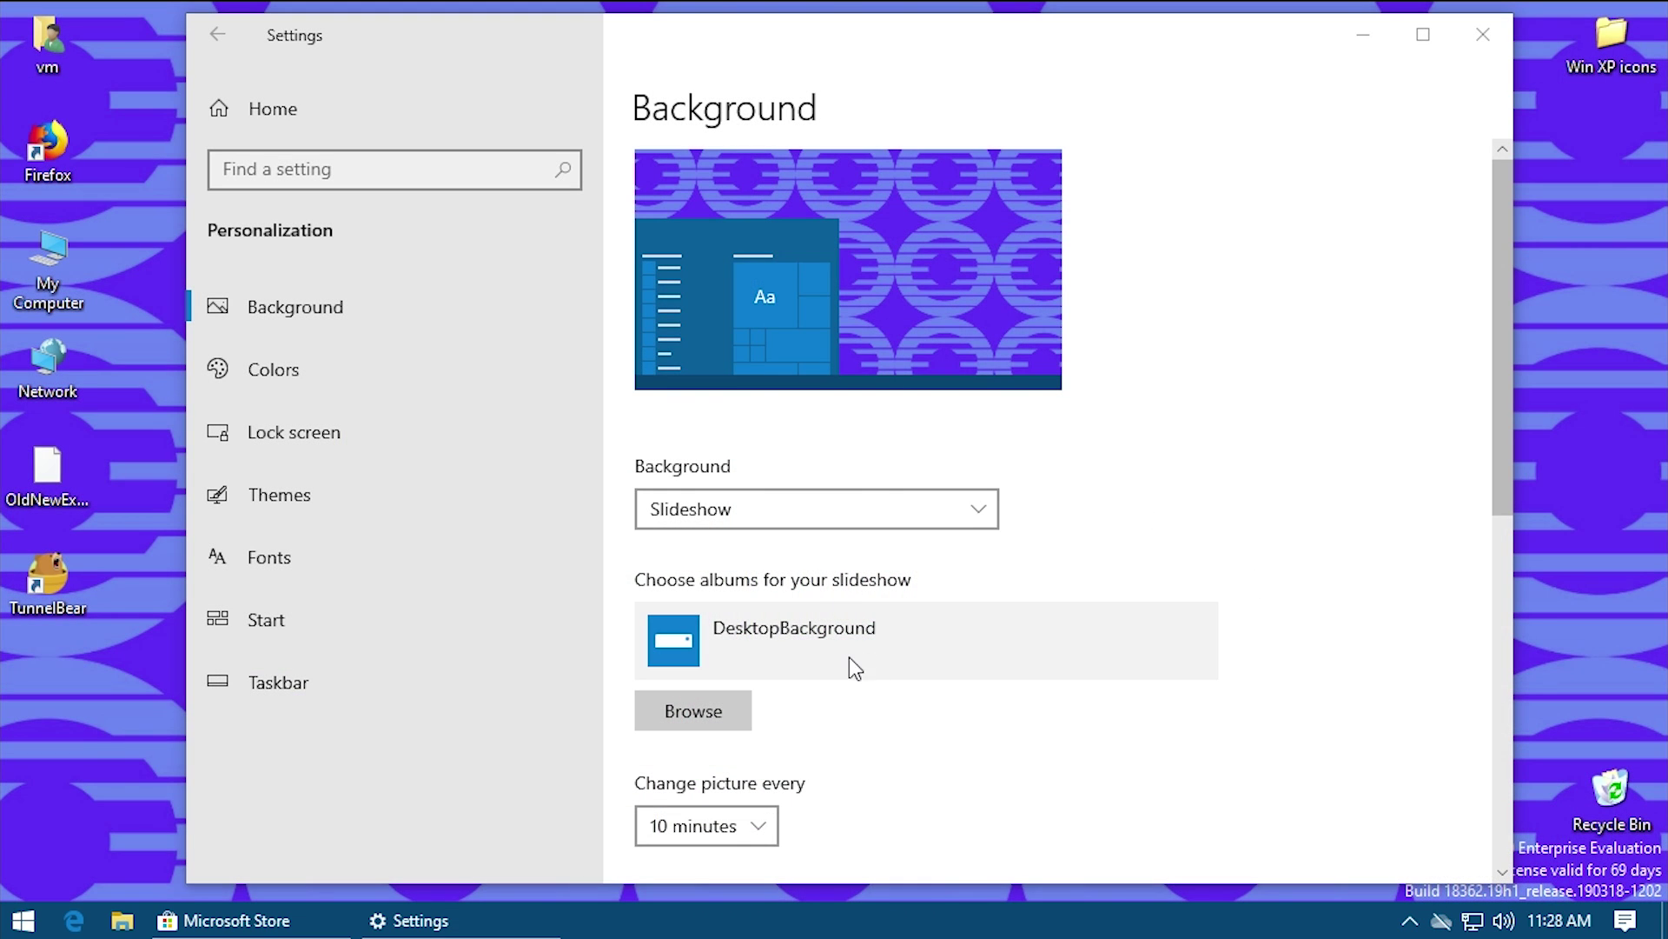
Keep the slideshow's Change picture every interval at 10 minutes, then close Settings.
scroll(848, 657, down, 3)
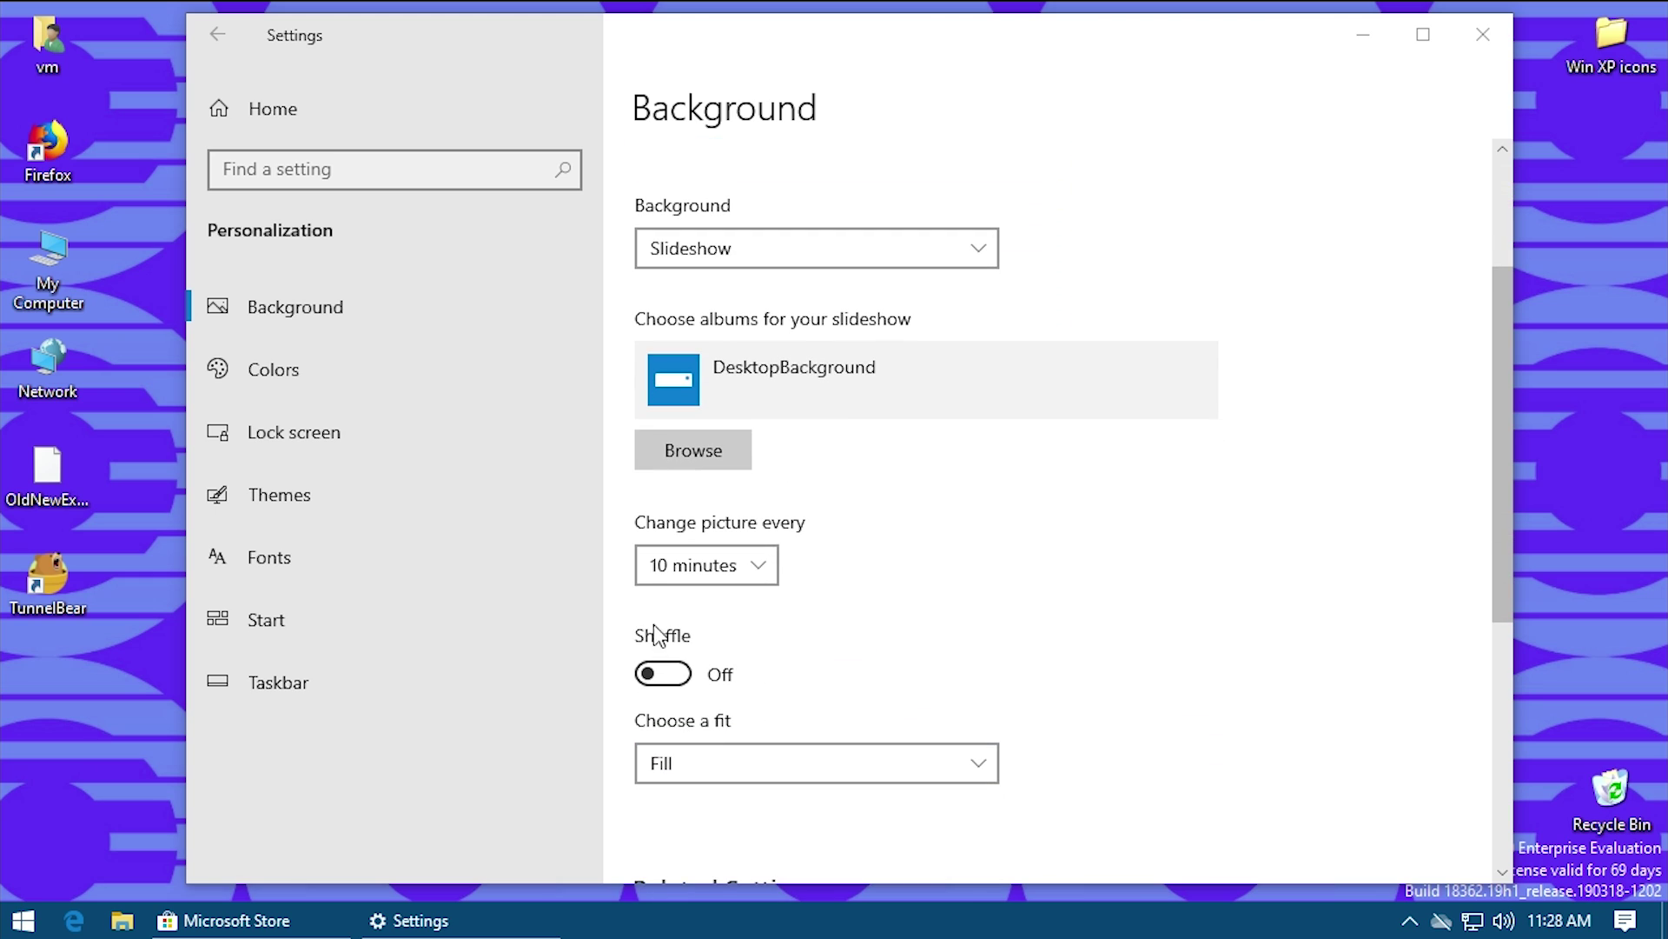
click(687, 570)
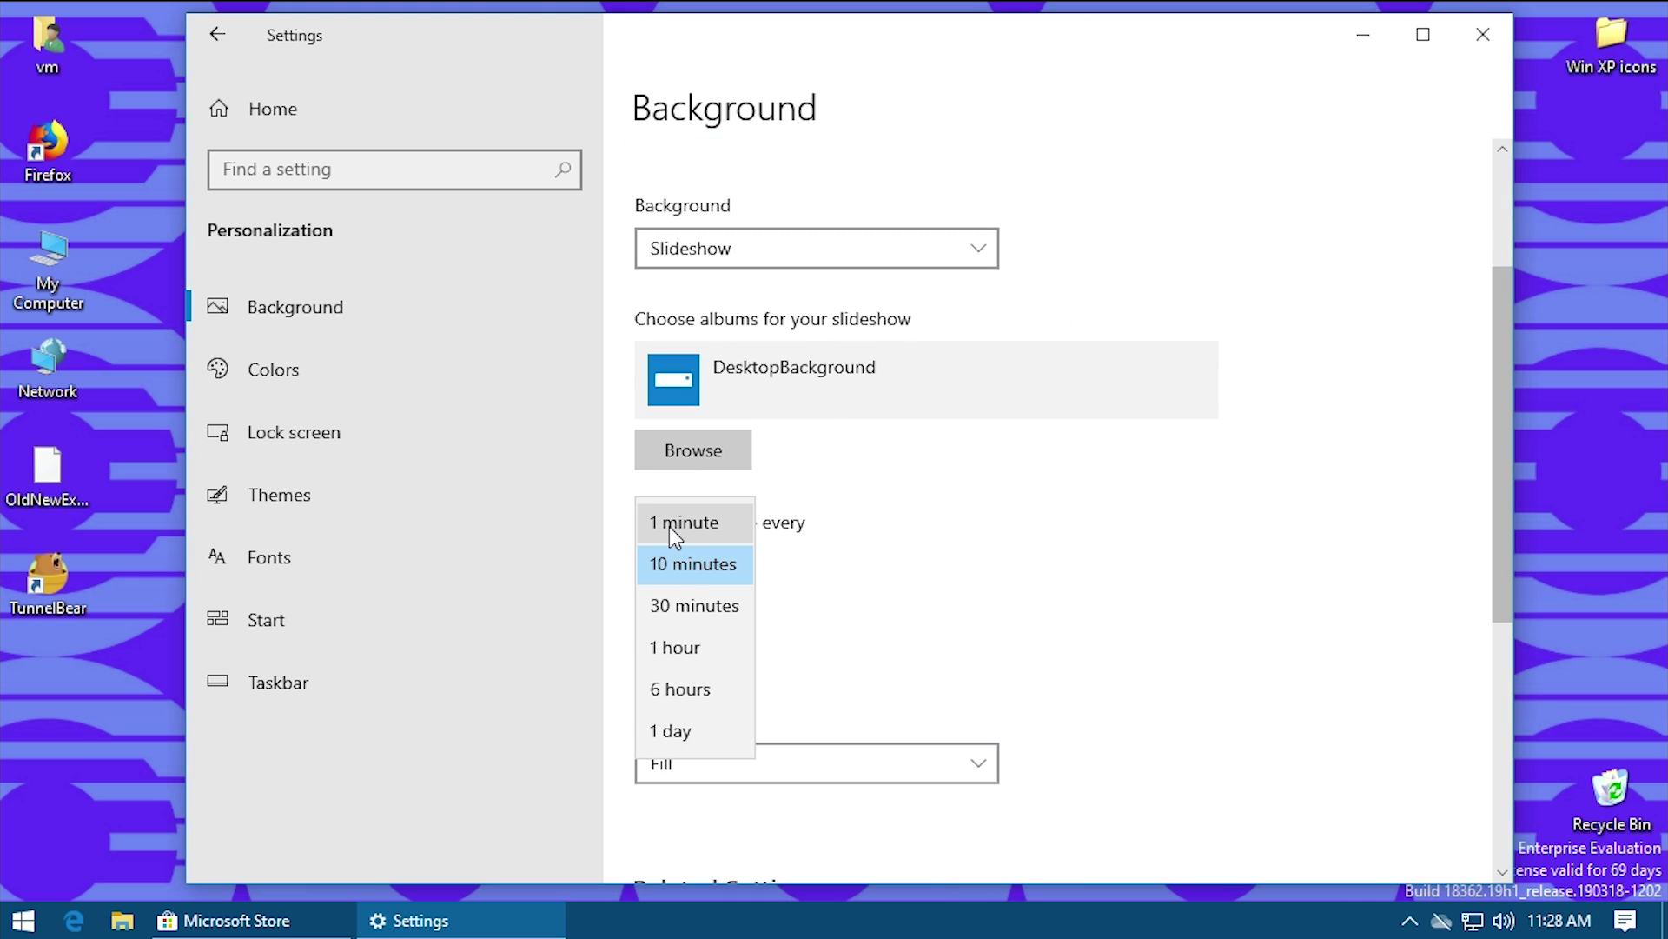
click(689, 563)
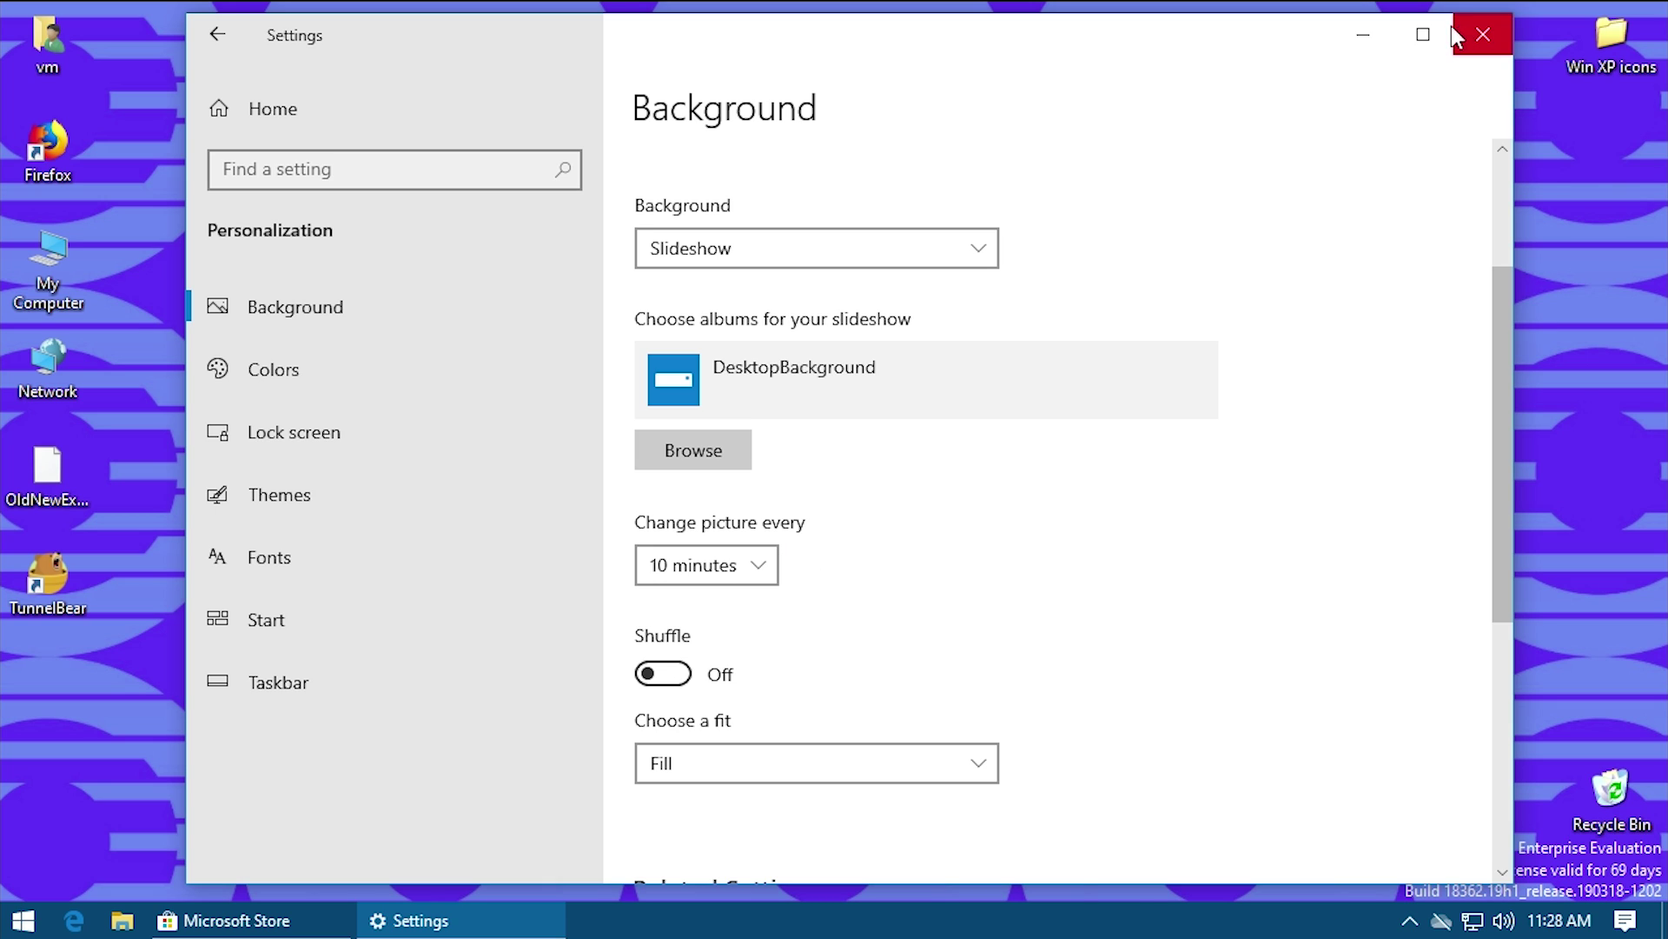
click(1483, 35)
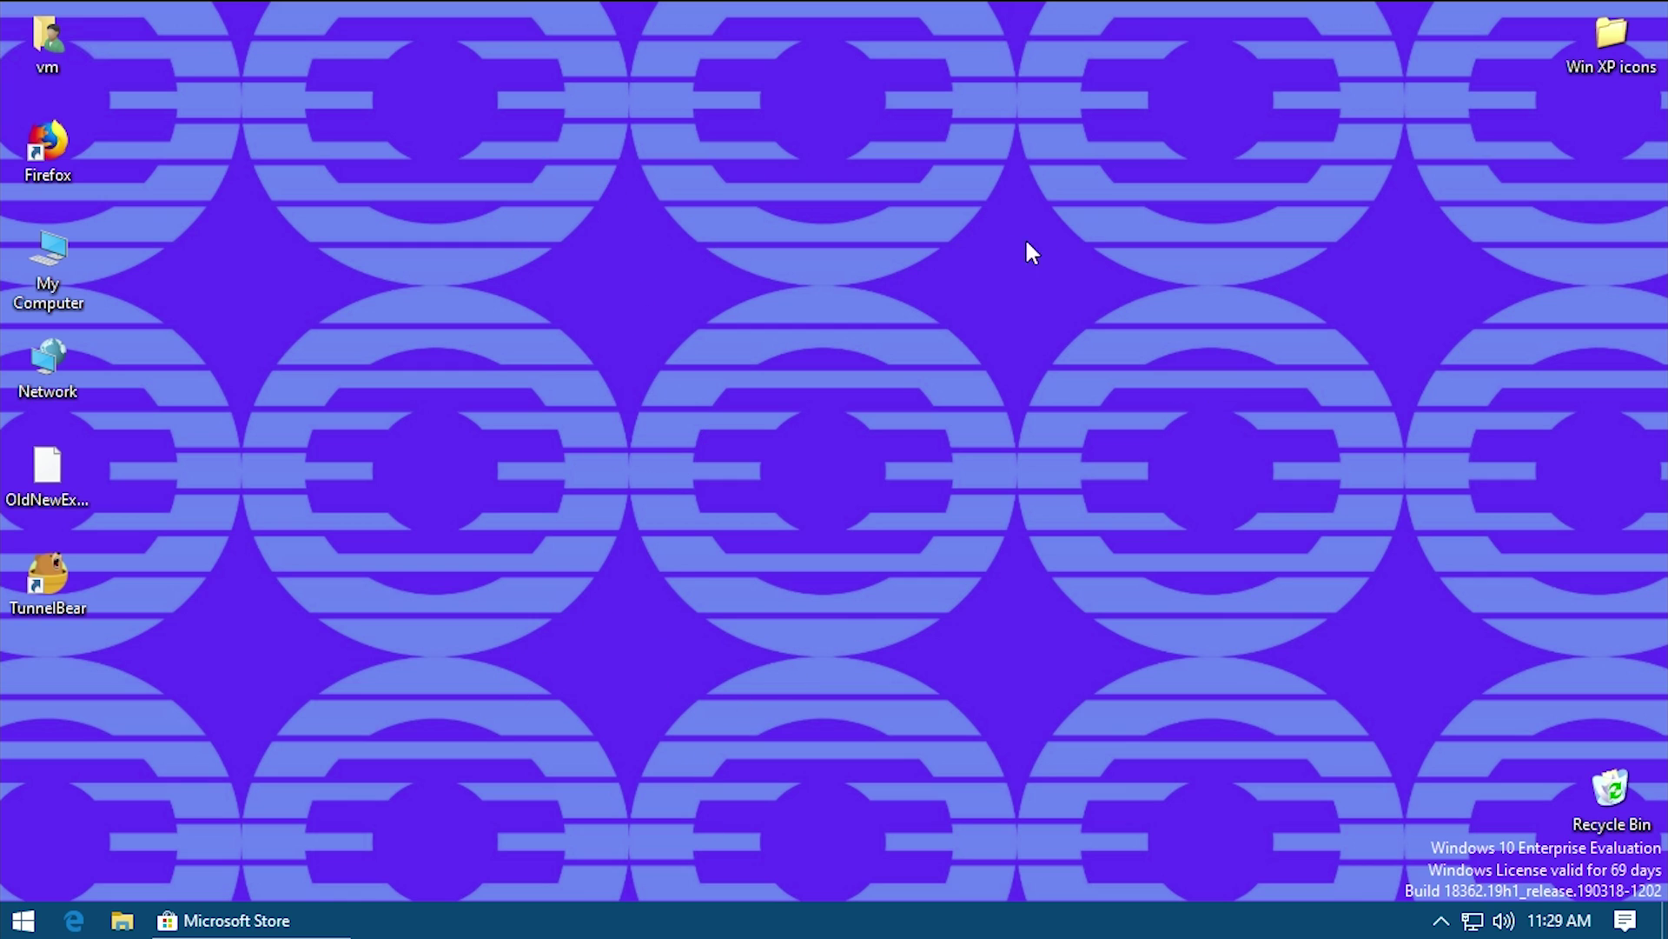
Skip from the purple striped pattern to the green retro computer showing MICROSOFT.
right_click(1051, 663)
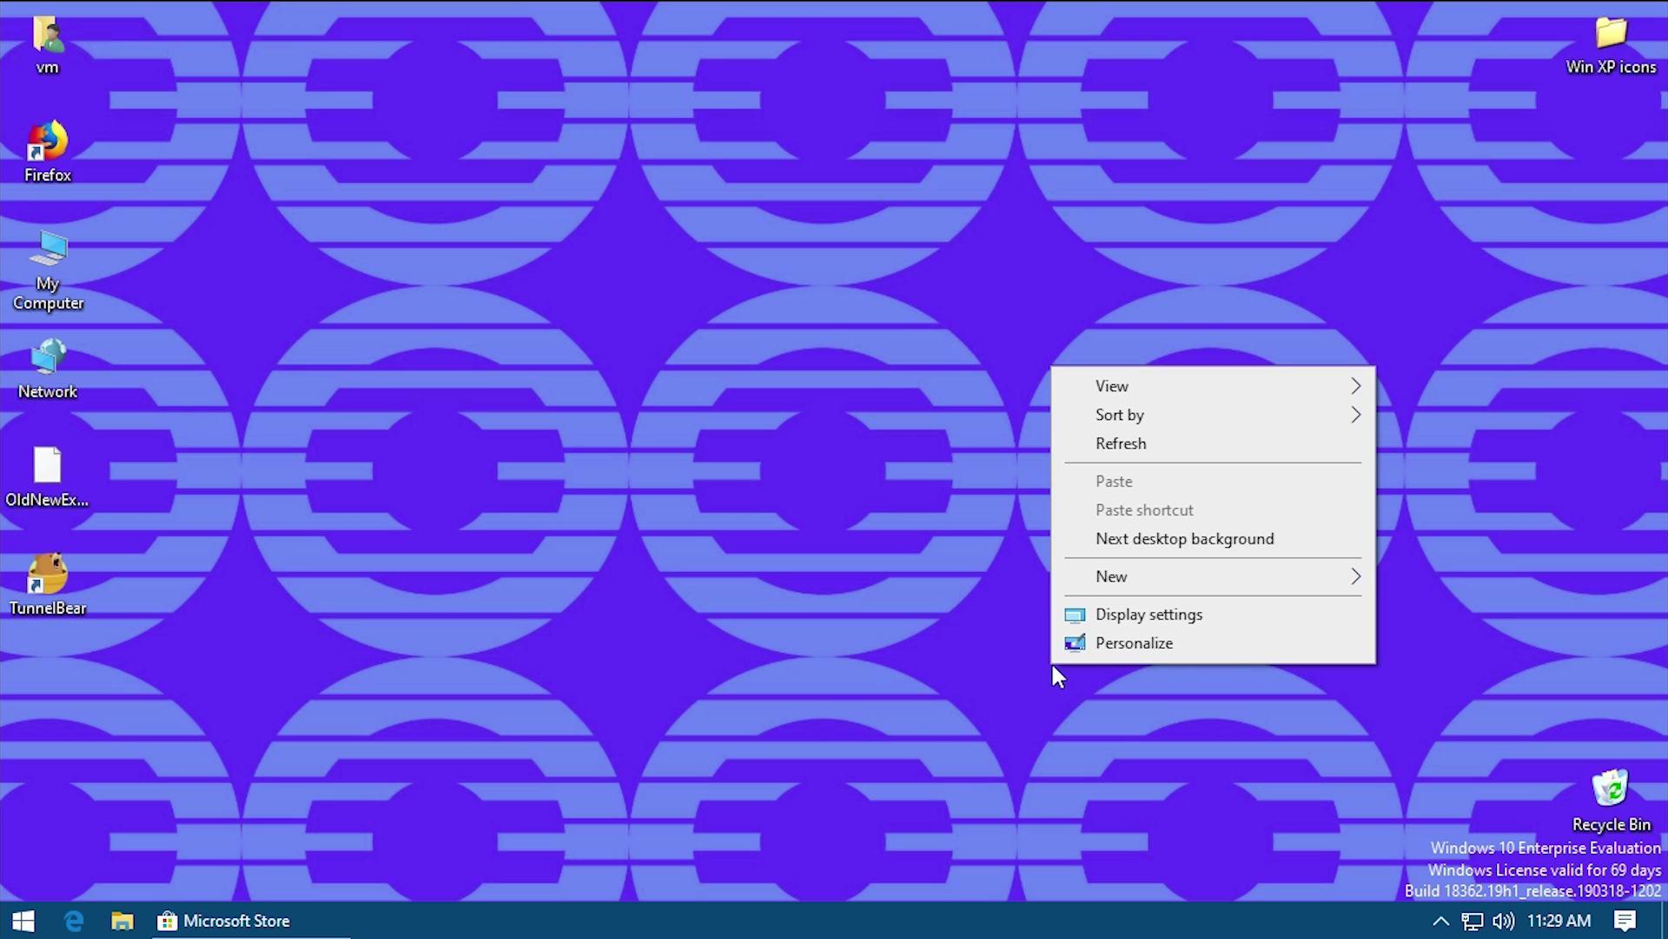
click(1113, 537)
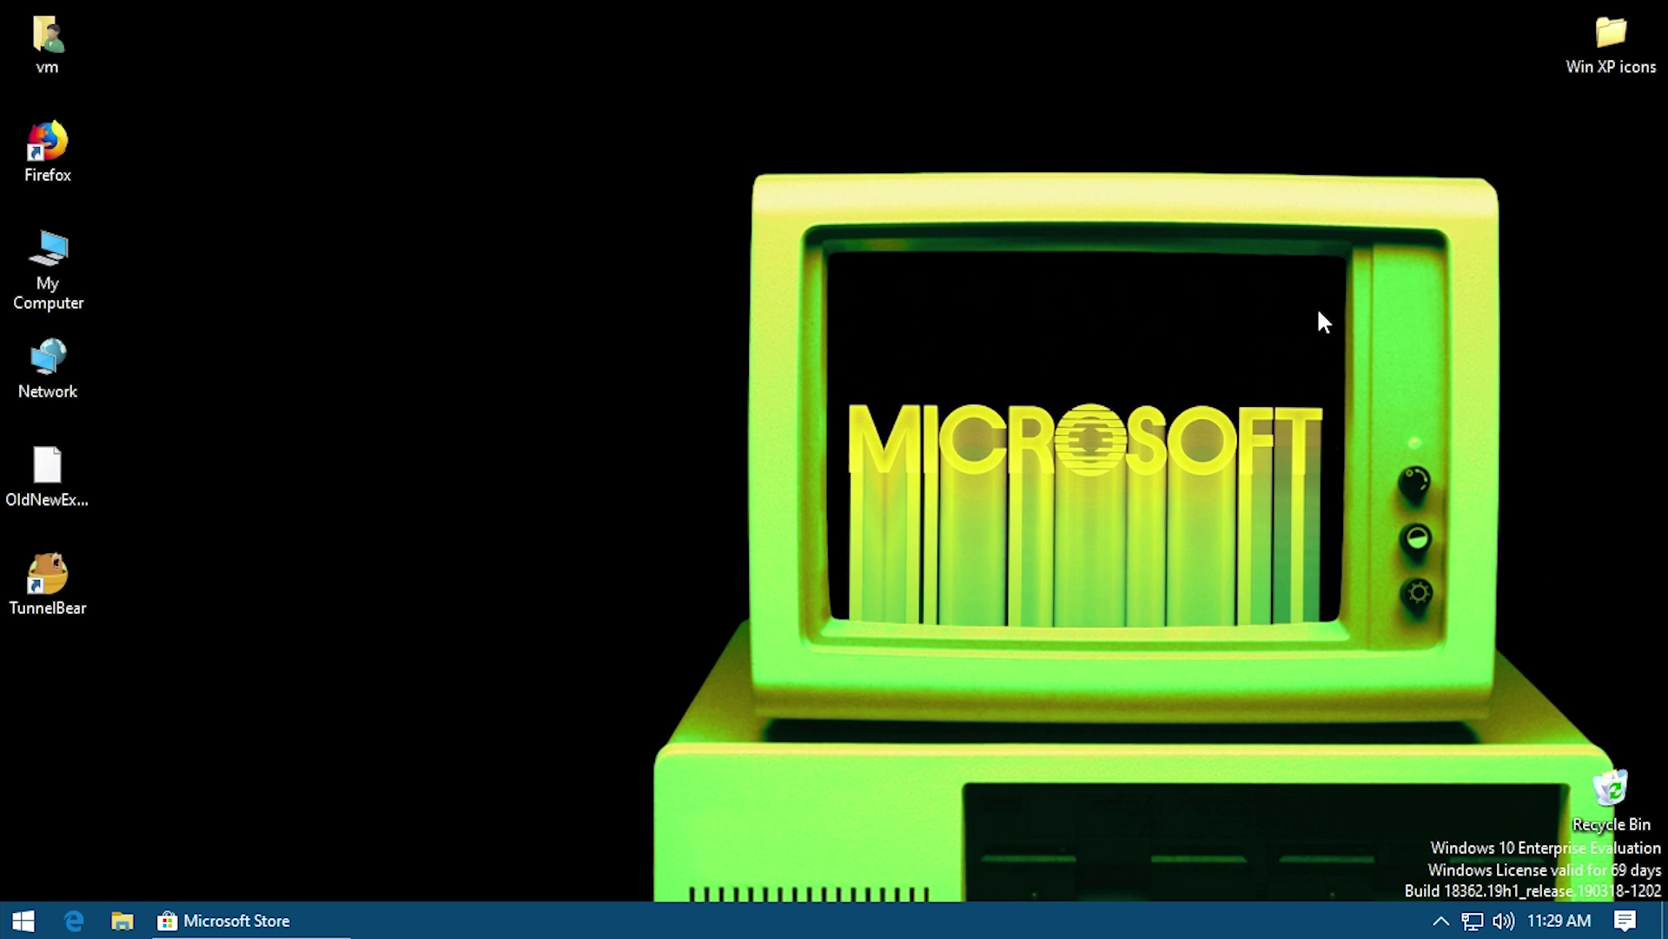
Advance the wallpaper twice and launch Settings with Win+I, landing on the 'Have a totally radical day' grid.
right_click(655, 304)
click(740, 478)
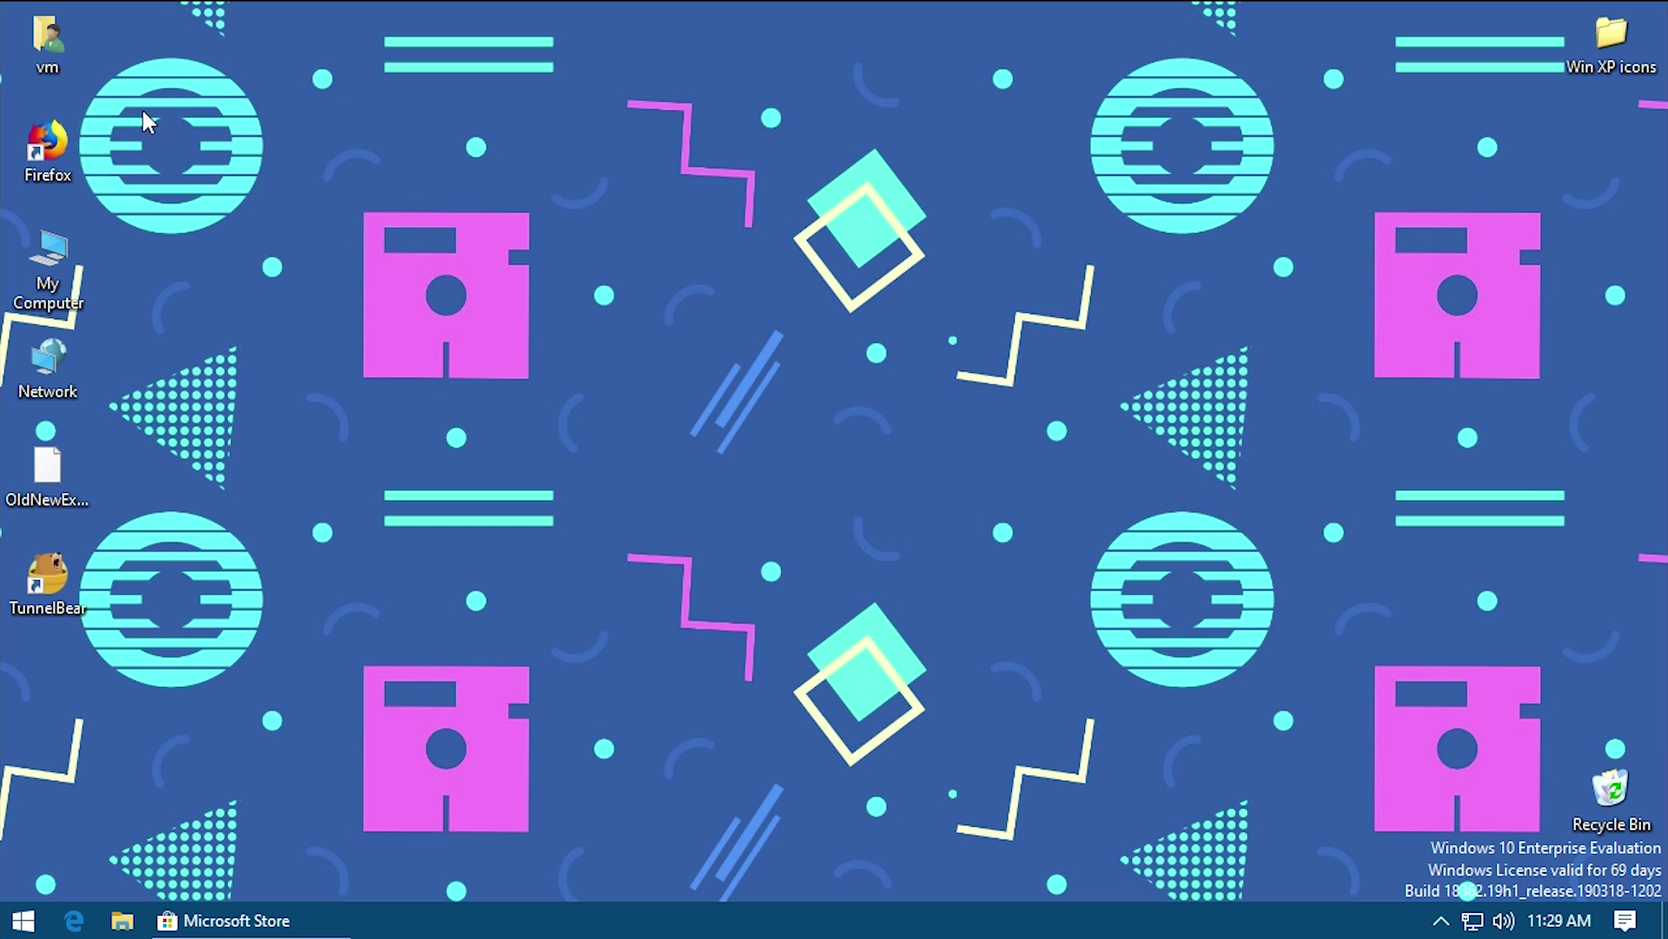
key(super+i)
right_click(1010, 244)
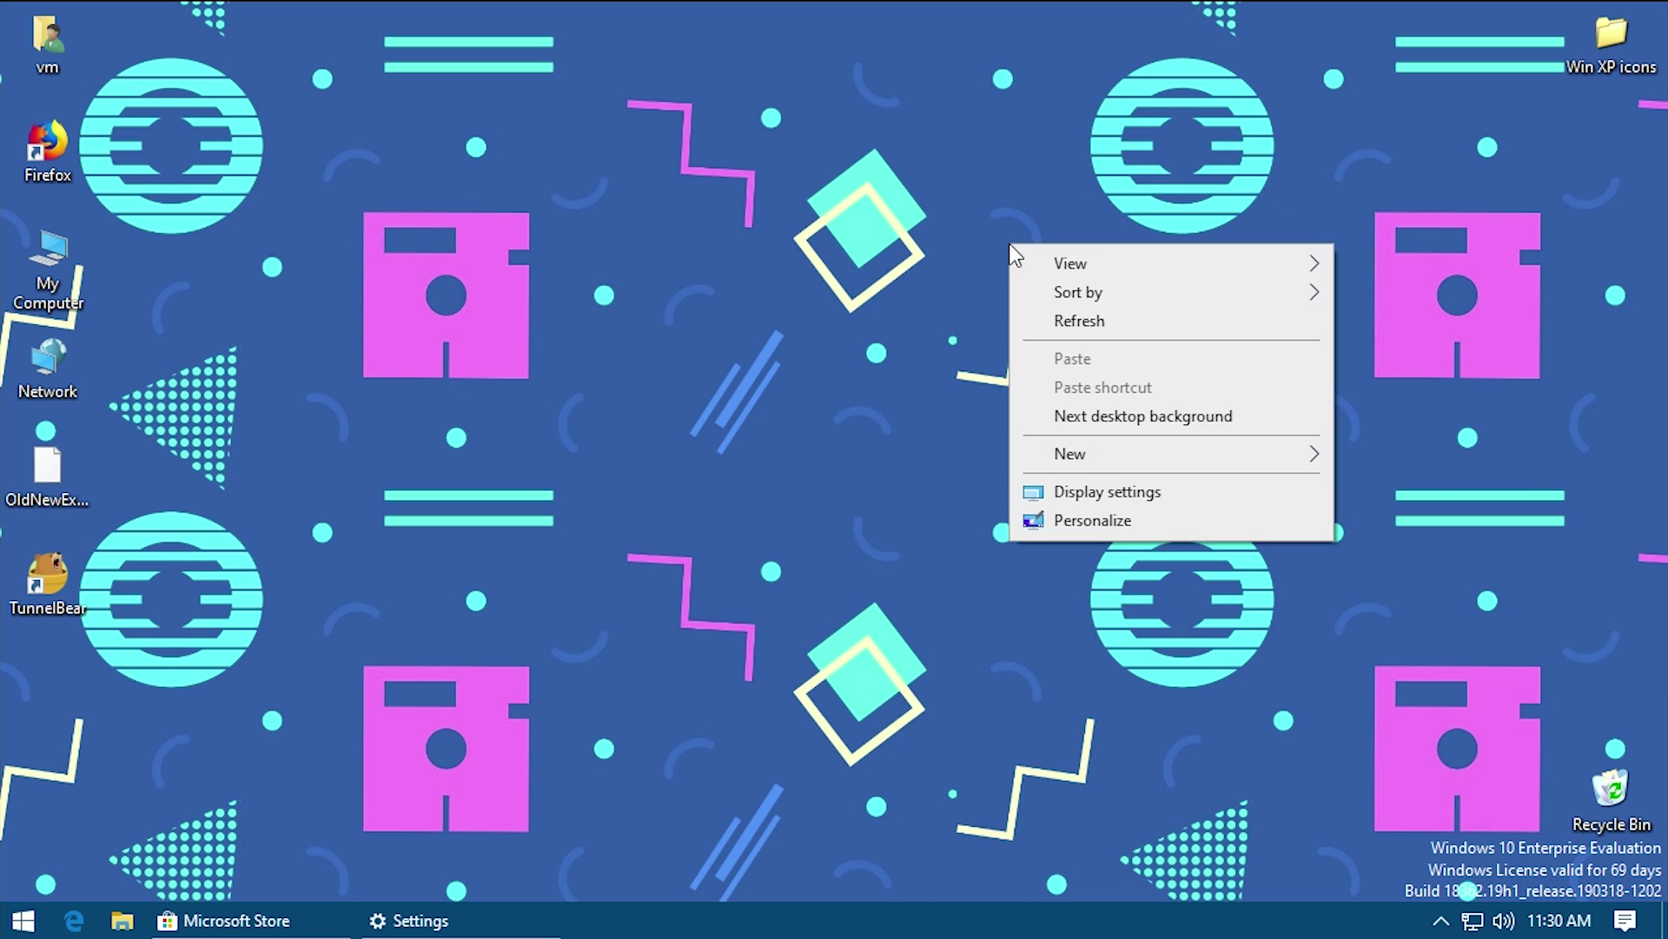
click(1060, 423)
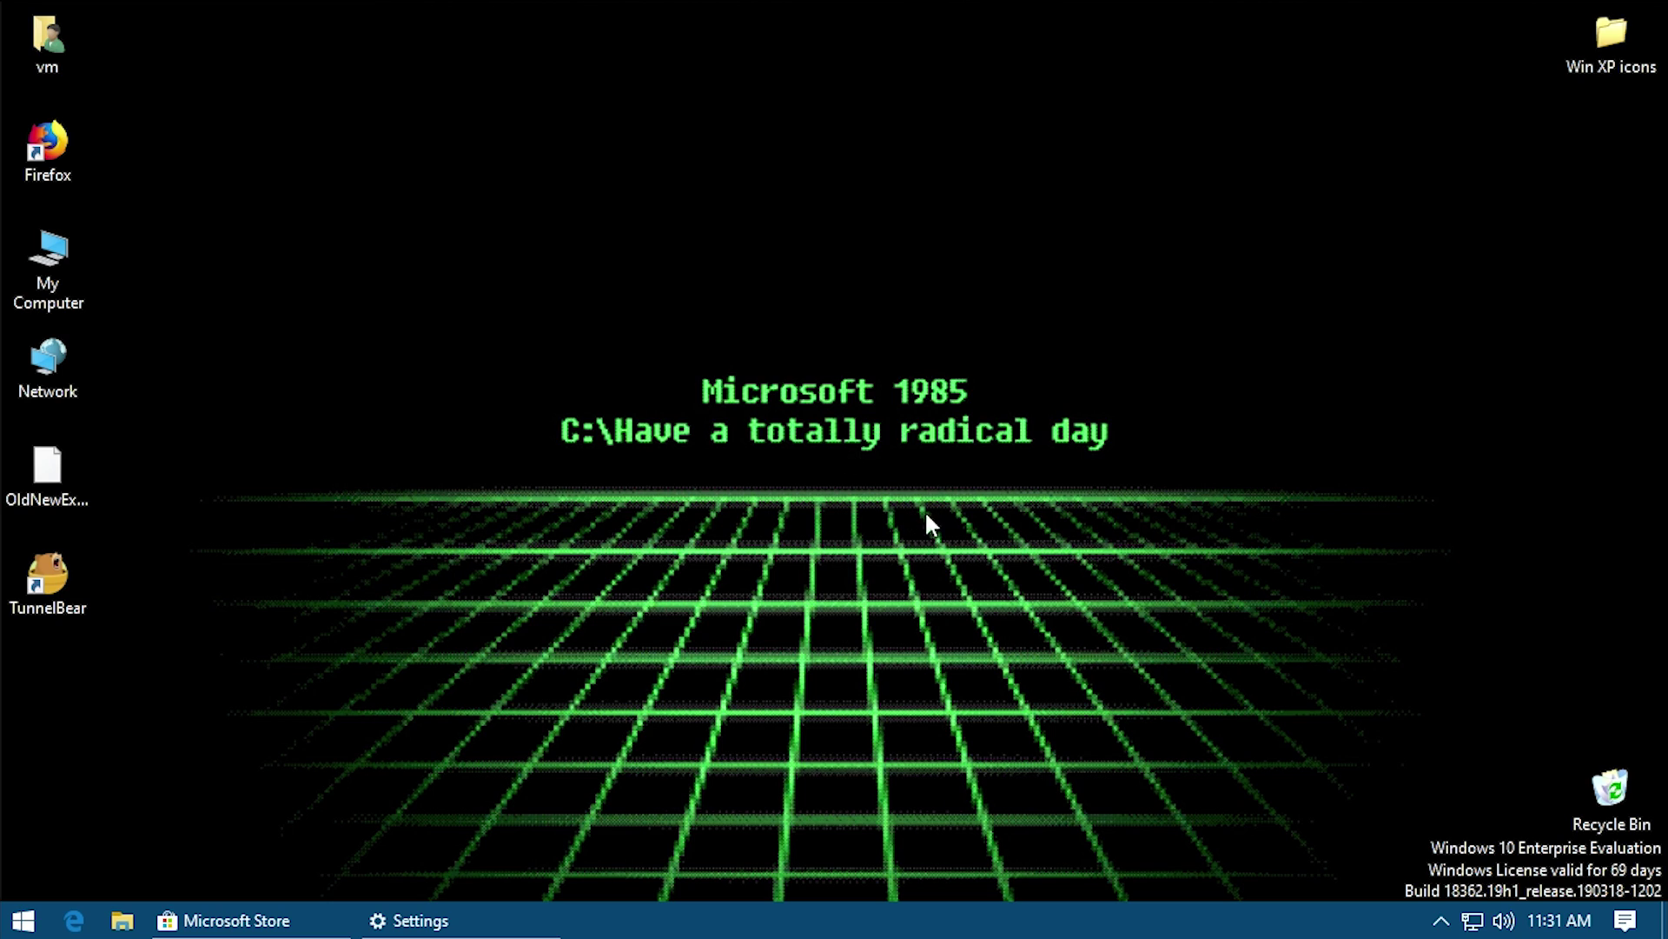
Cycle the wallpaper forward five times through the Throwback slideshow images.
right_click(962, 442)
click(1112, 613)
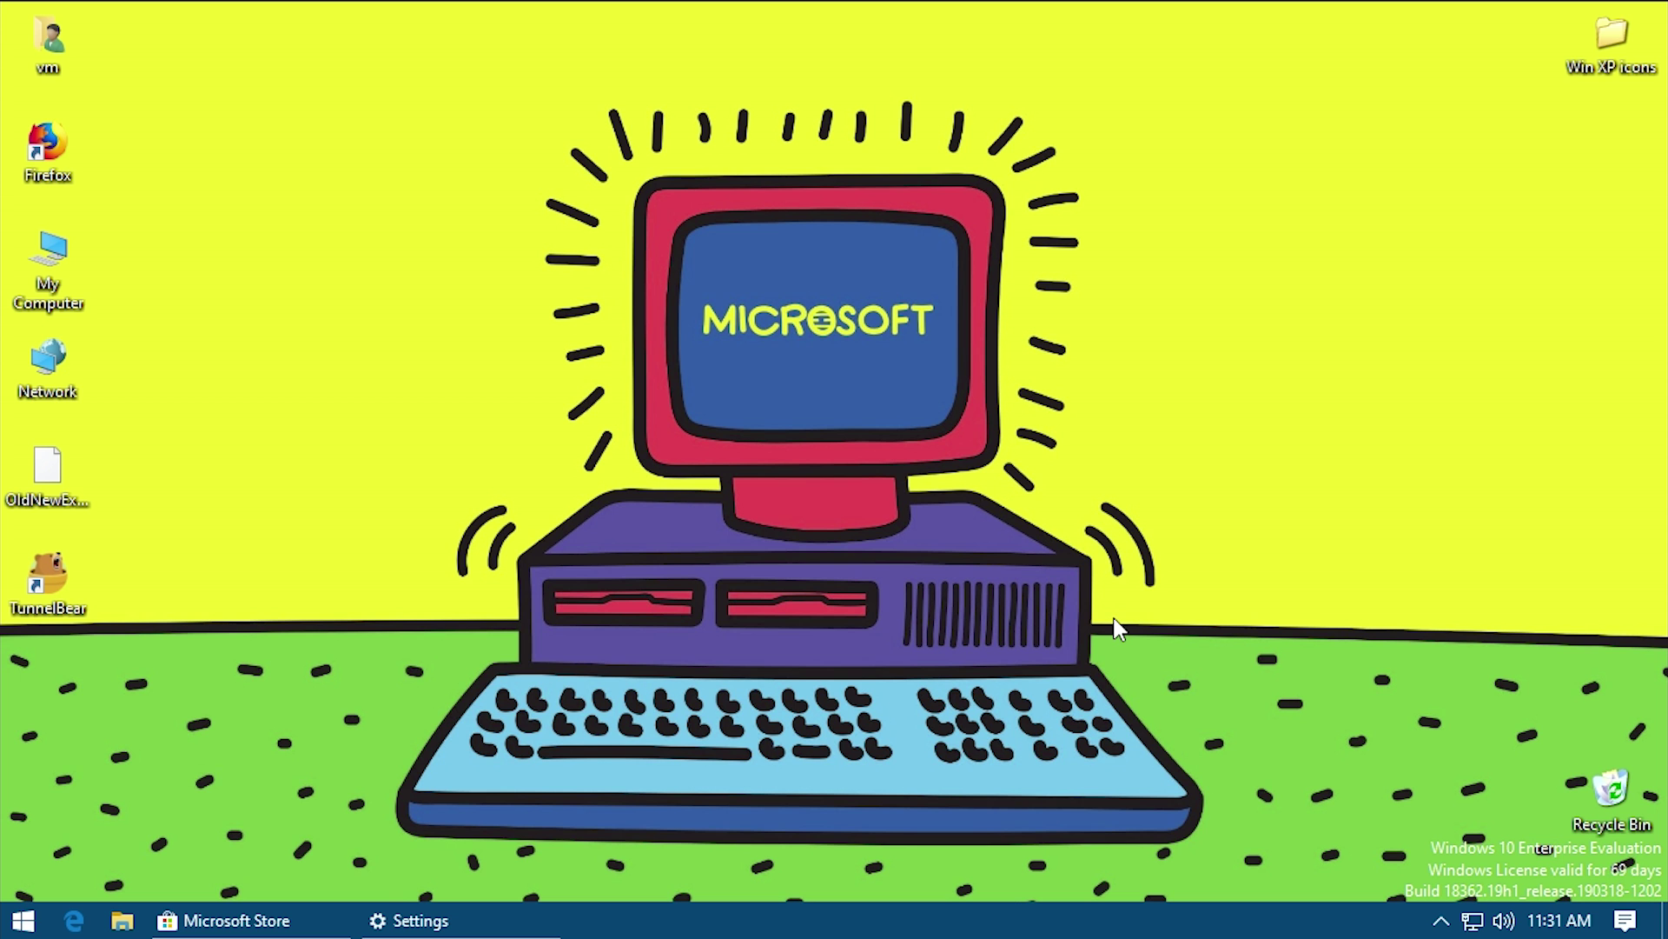
right_click(1035, 367)
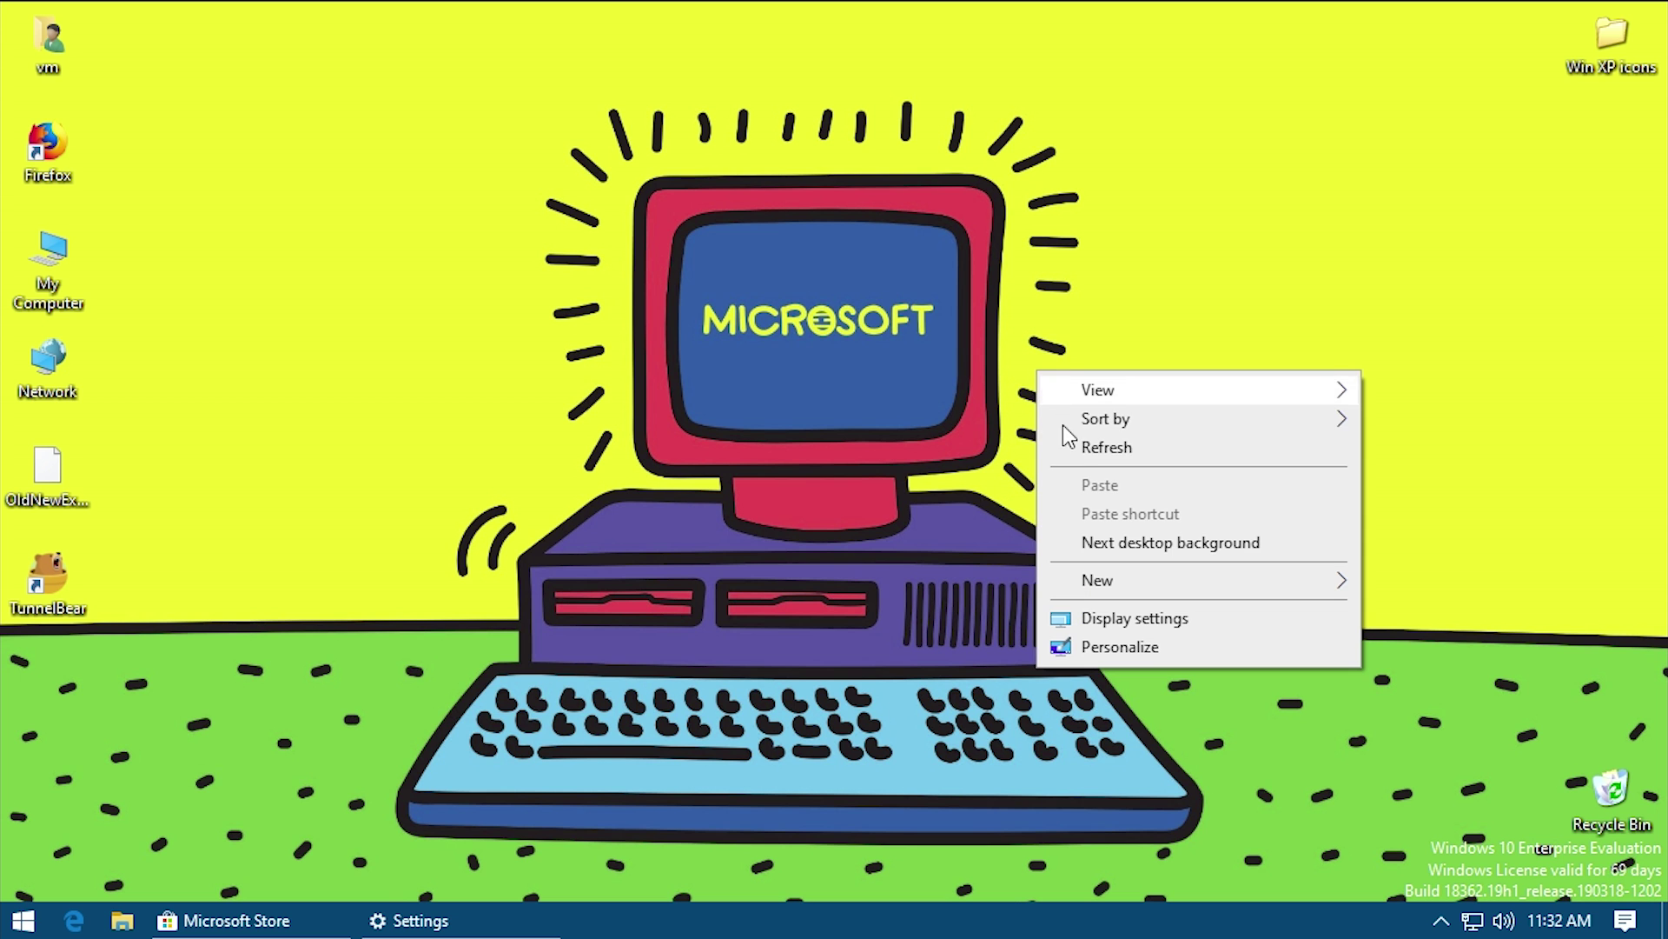
click(1081, 539)
right_click(1069, 457)
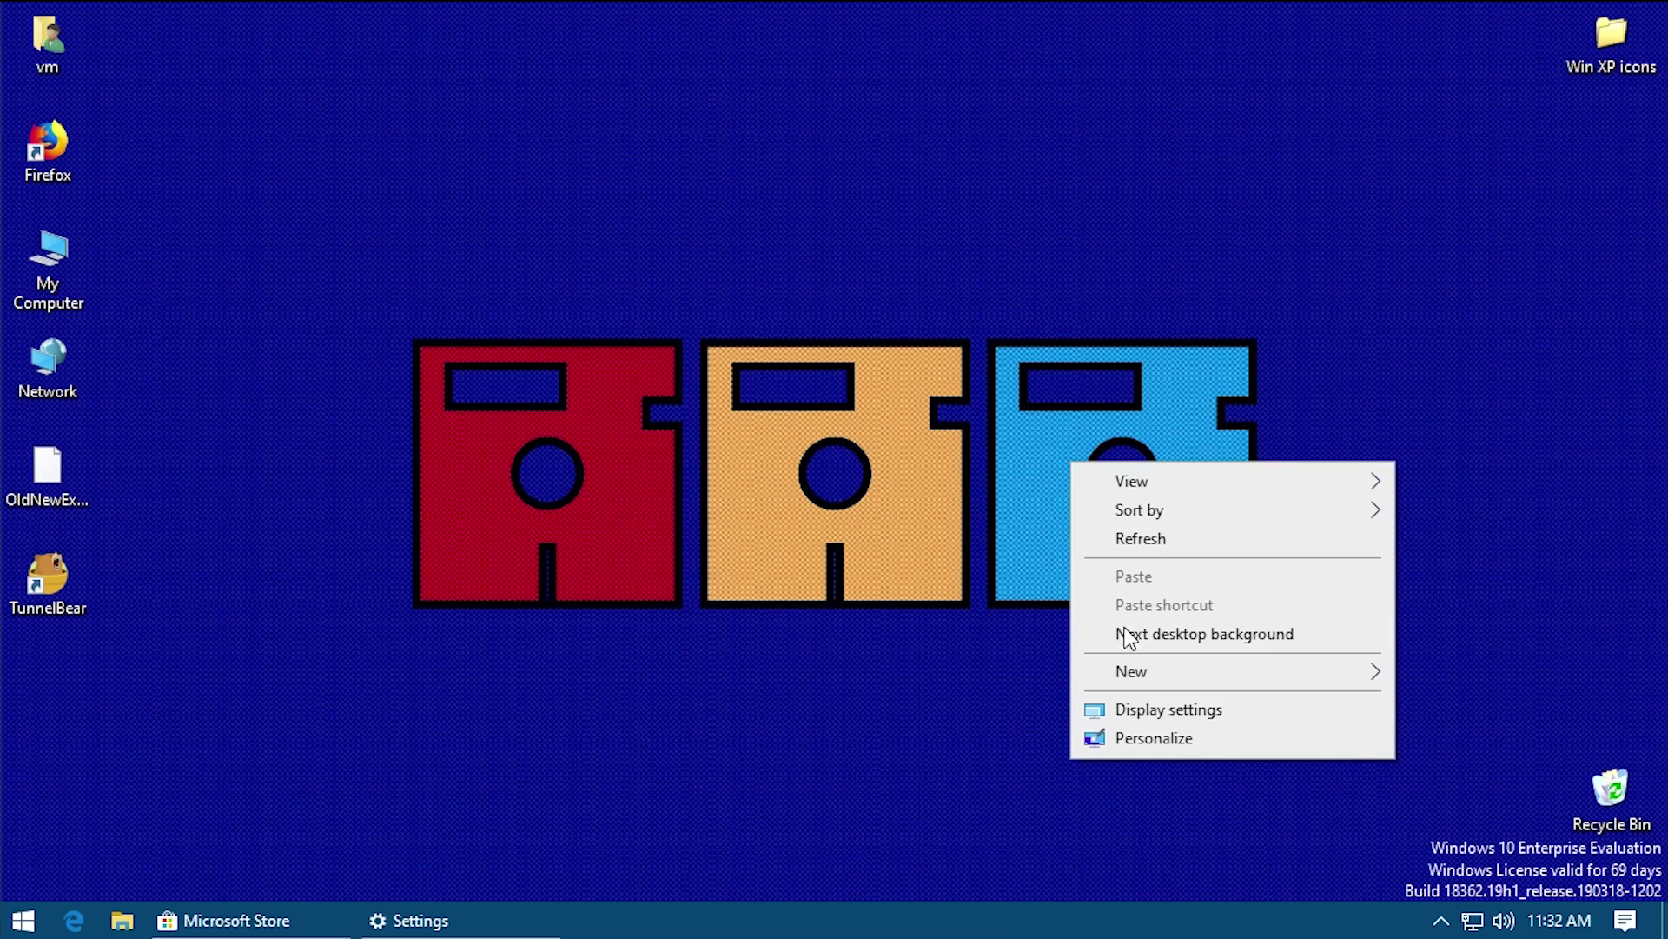
click(1095, 633)
right_click(991, 383)
click(1062, 560)
right_click(1003, 403)
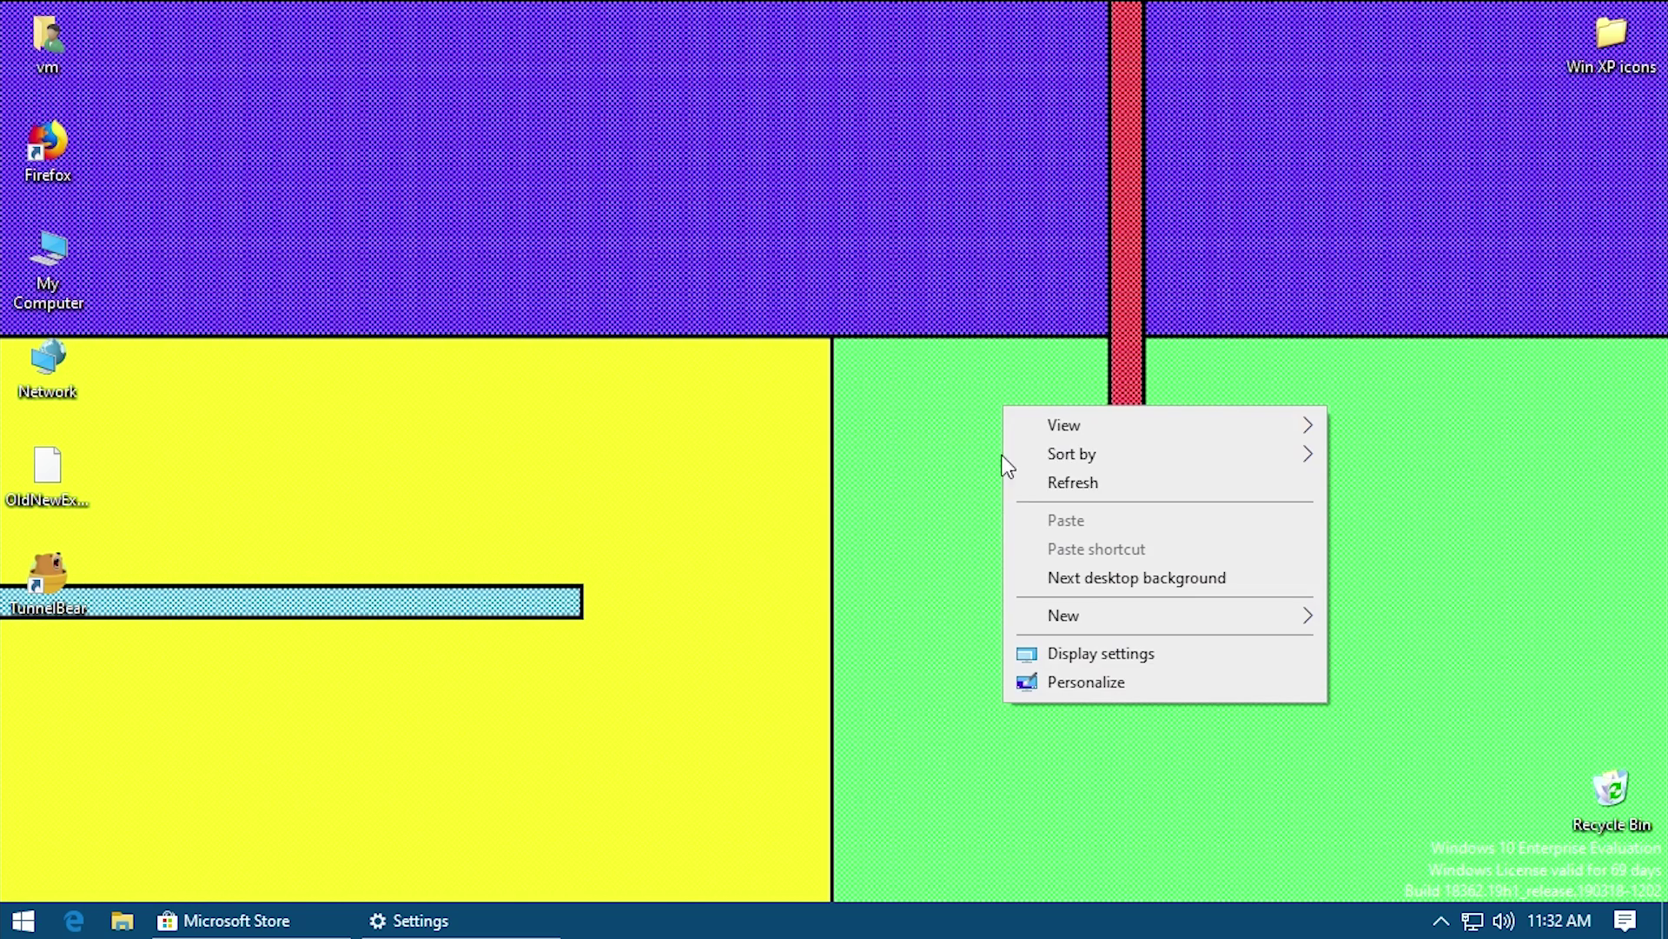
click(1057, 577)
Advance five more images to the yellow cartoon computer, then restore and re-minimize the Store.
right_click(944, 407)
click(999, 570)
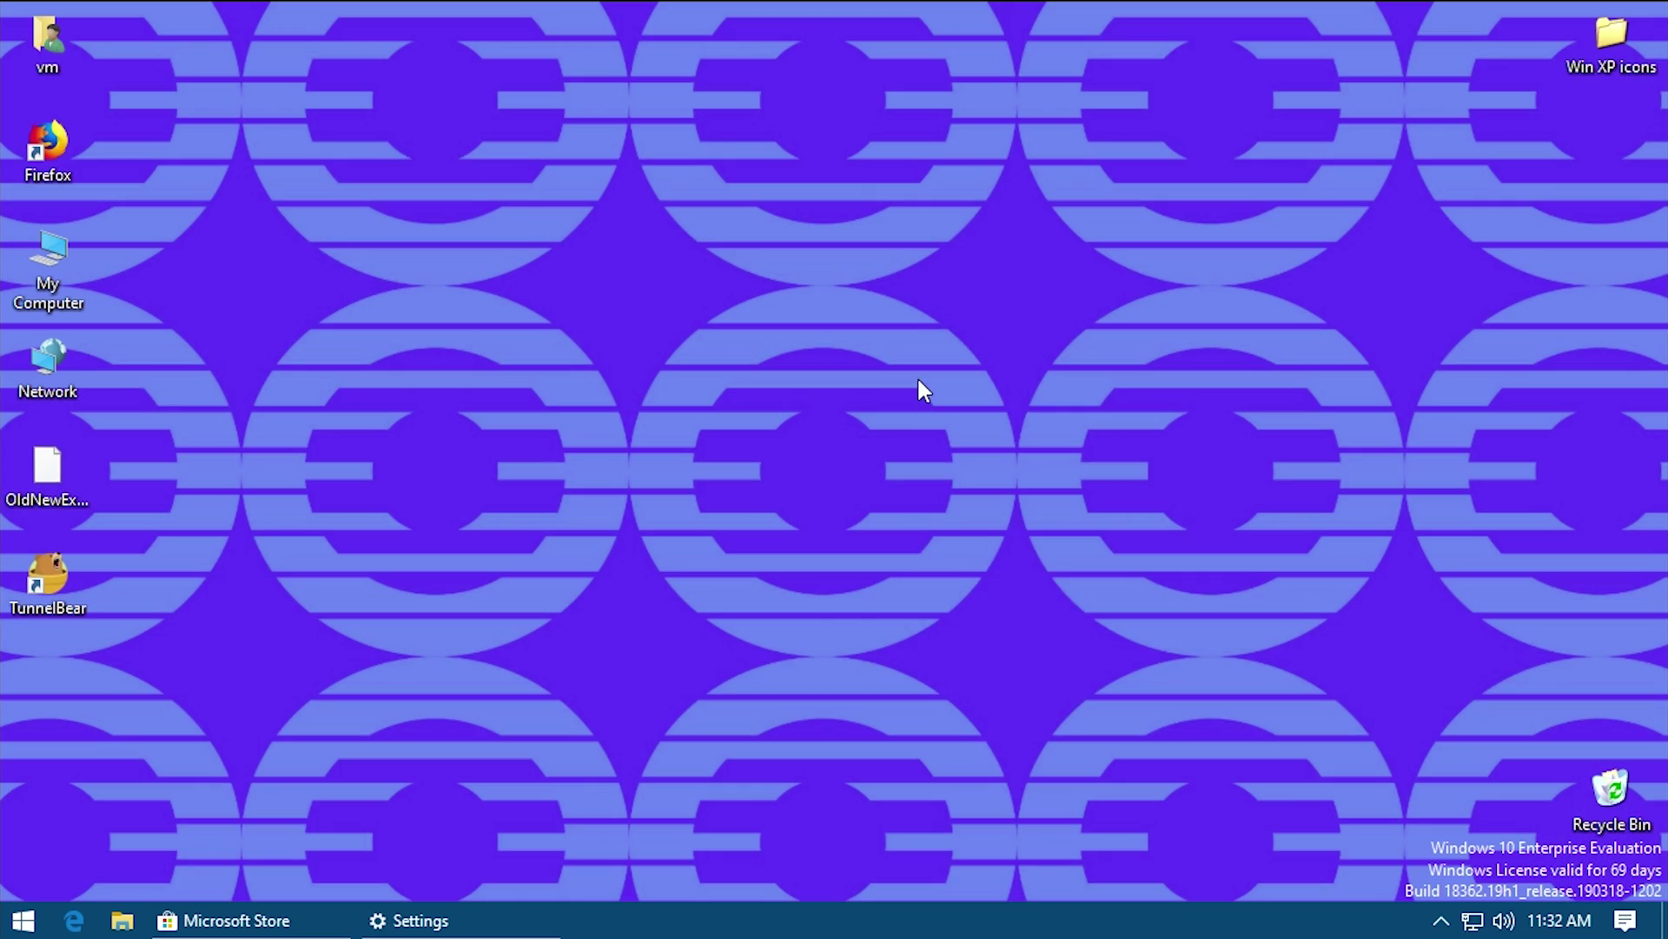
right_click(917, 377)
click(976, 551)
right_click(922, 400)
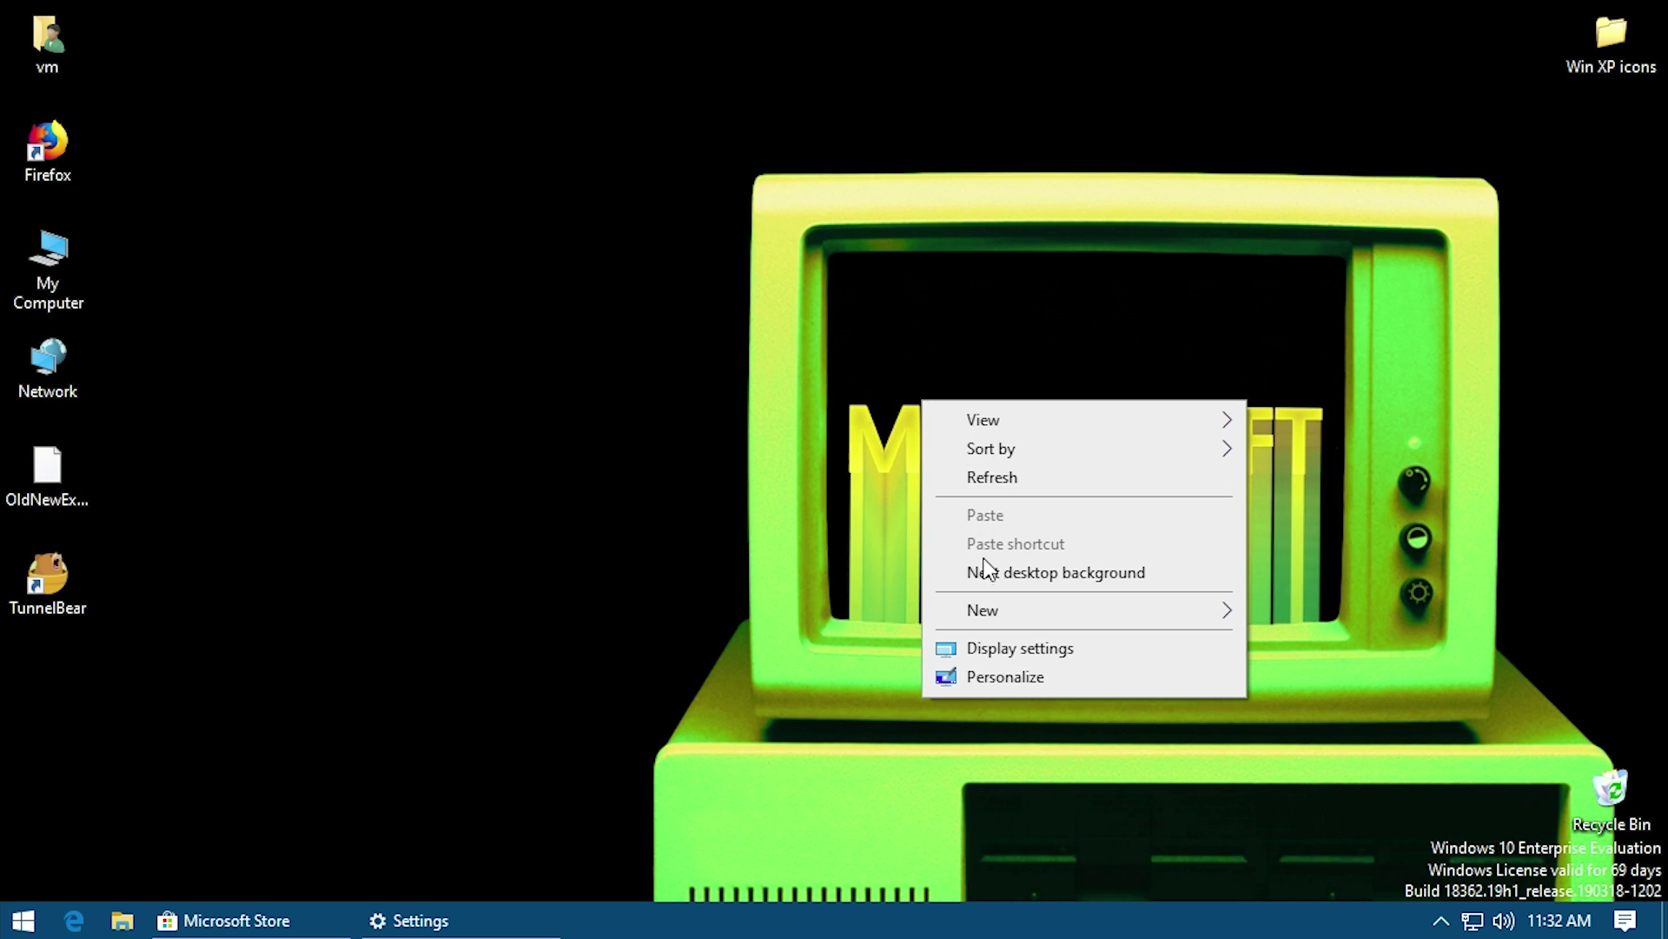
click(985, 570)
right_click(928, 427)
click(999, 582)
right_click(920, 470)
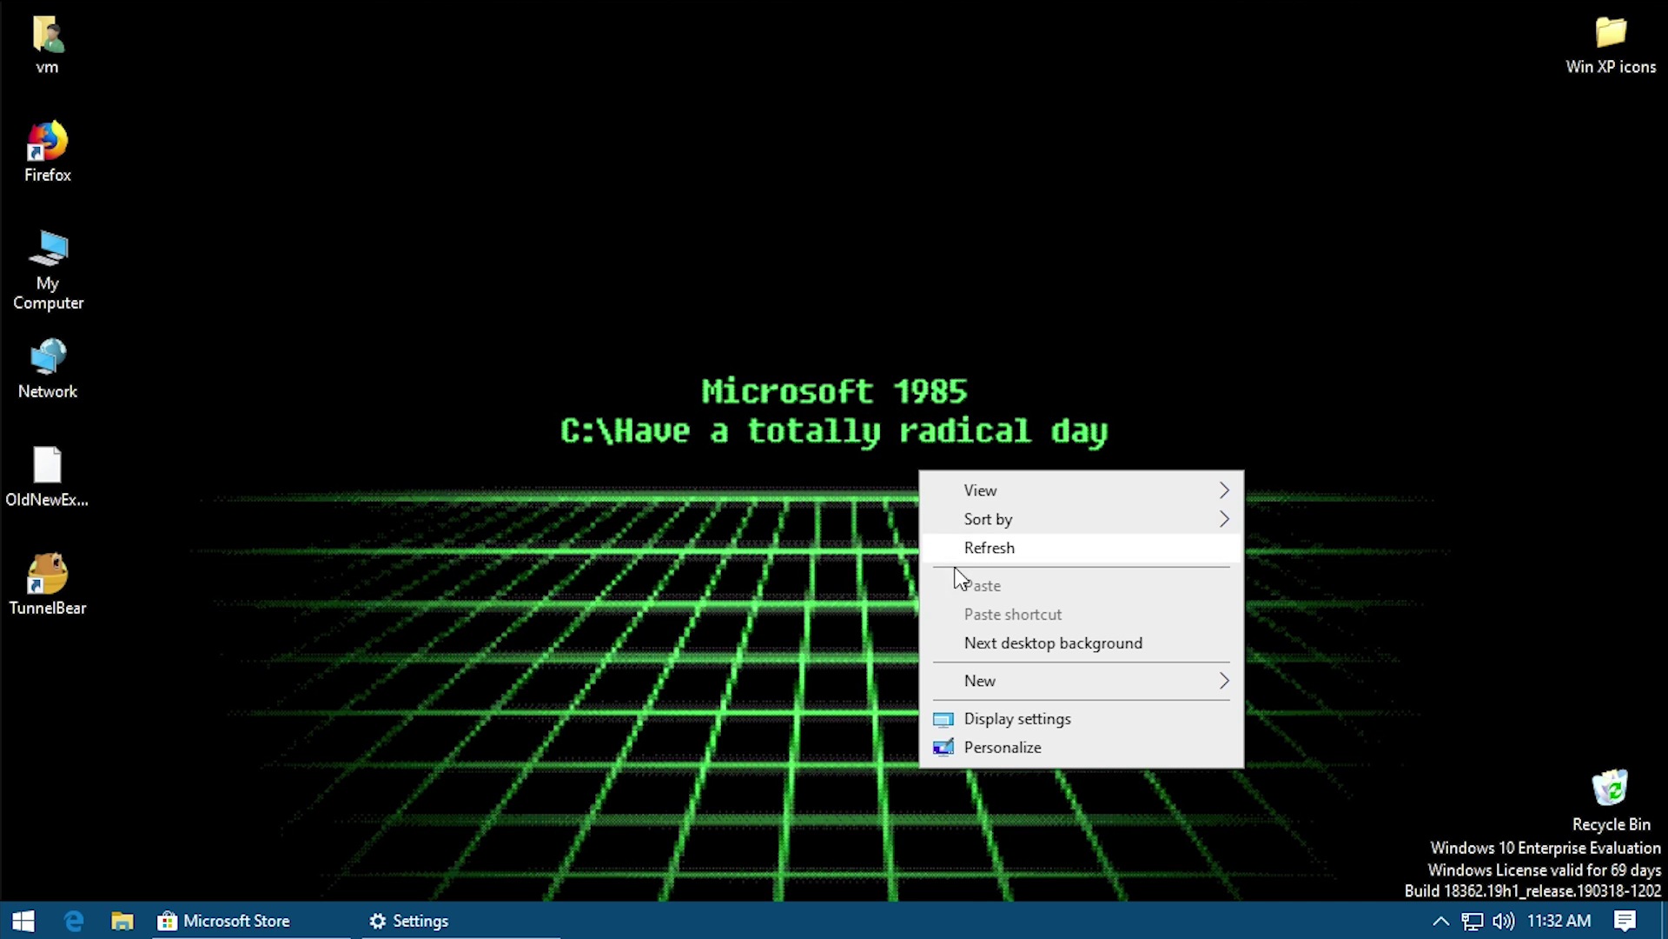
click(973, 641)
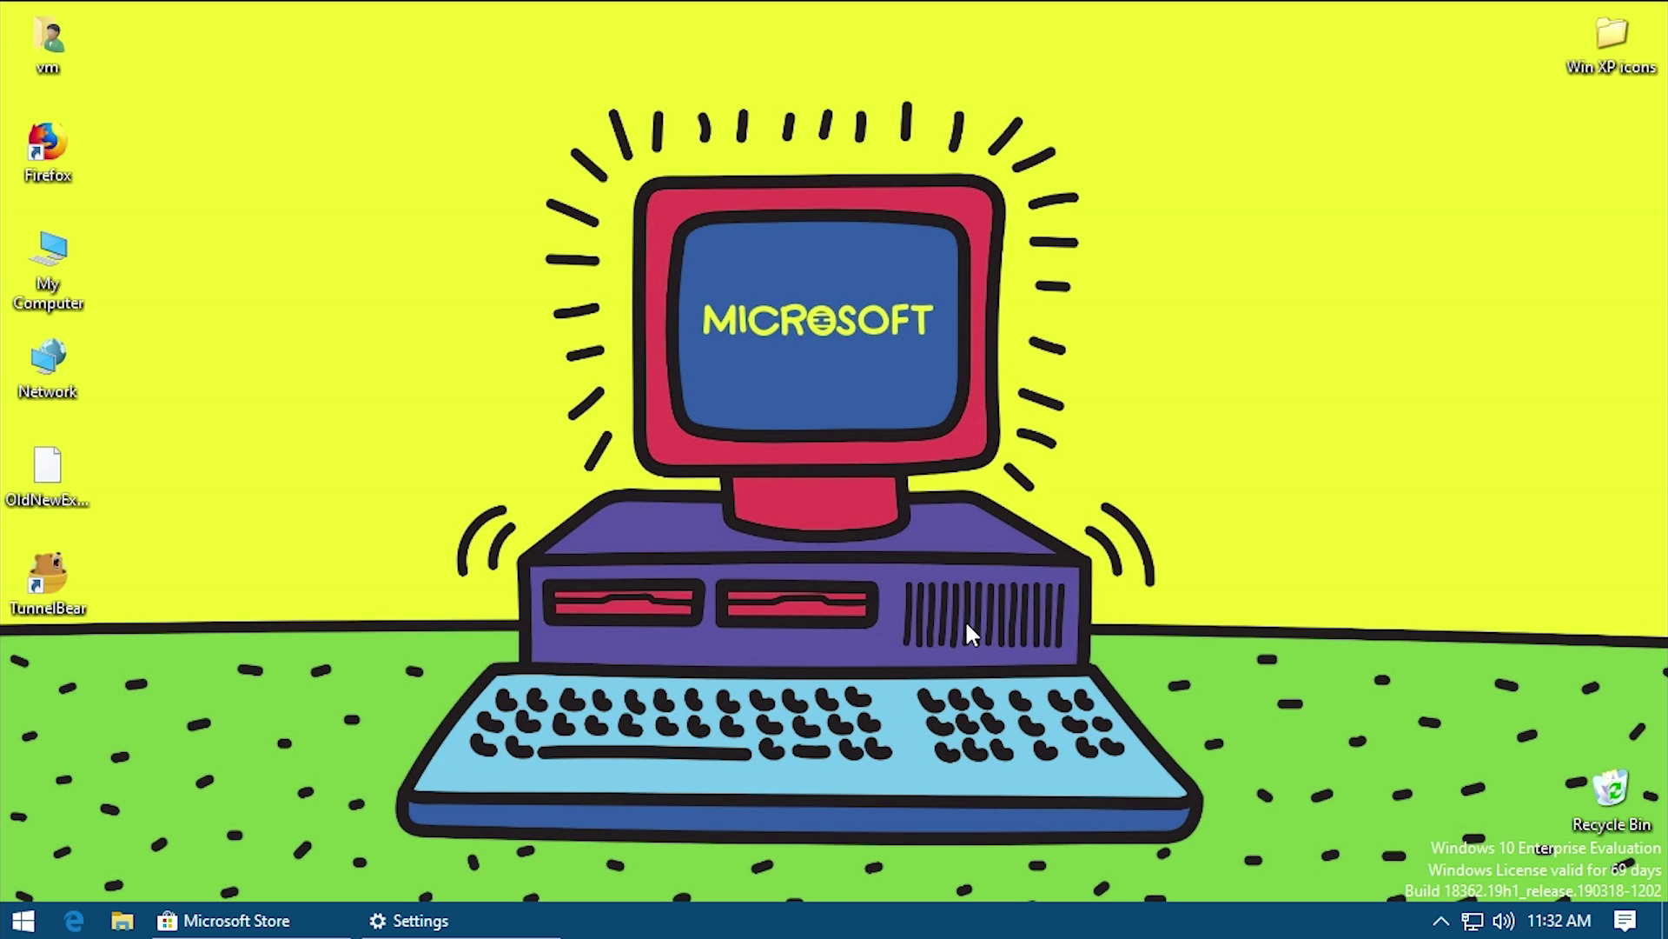
click(227, 920)
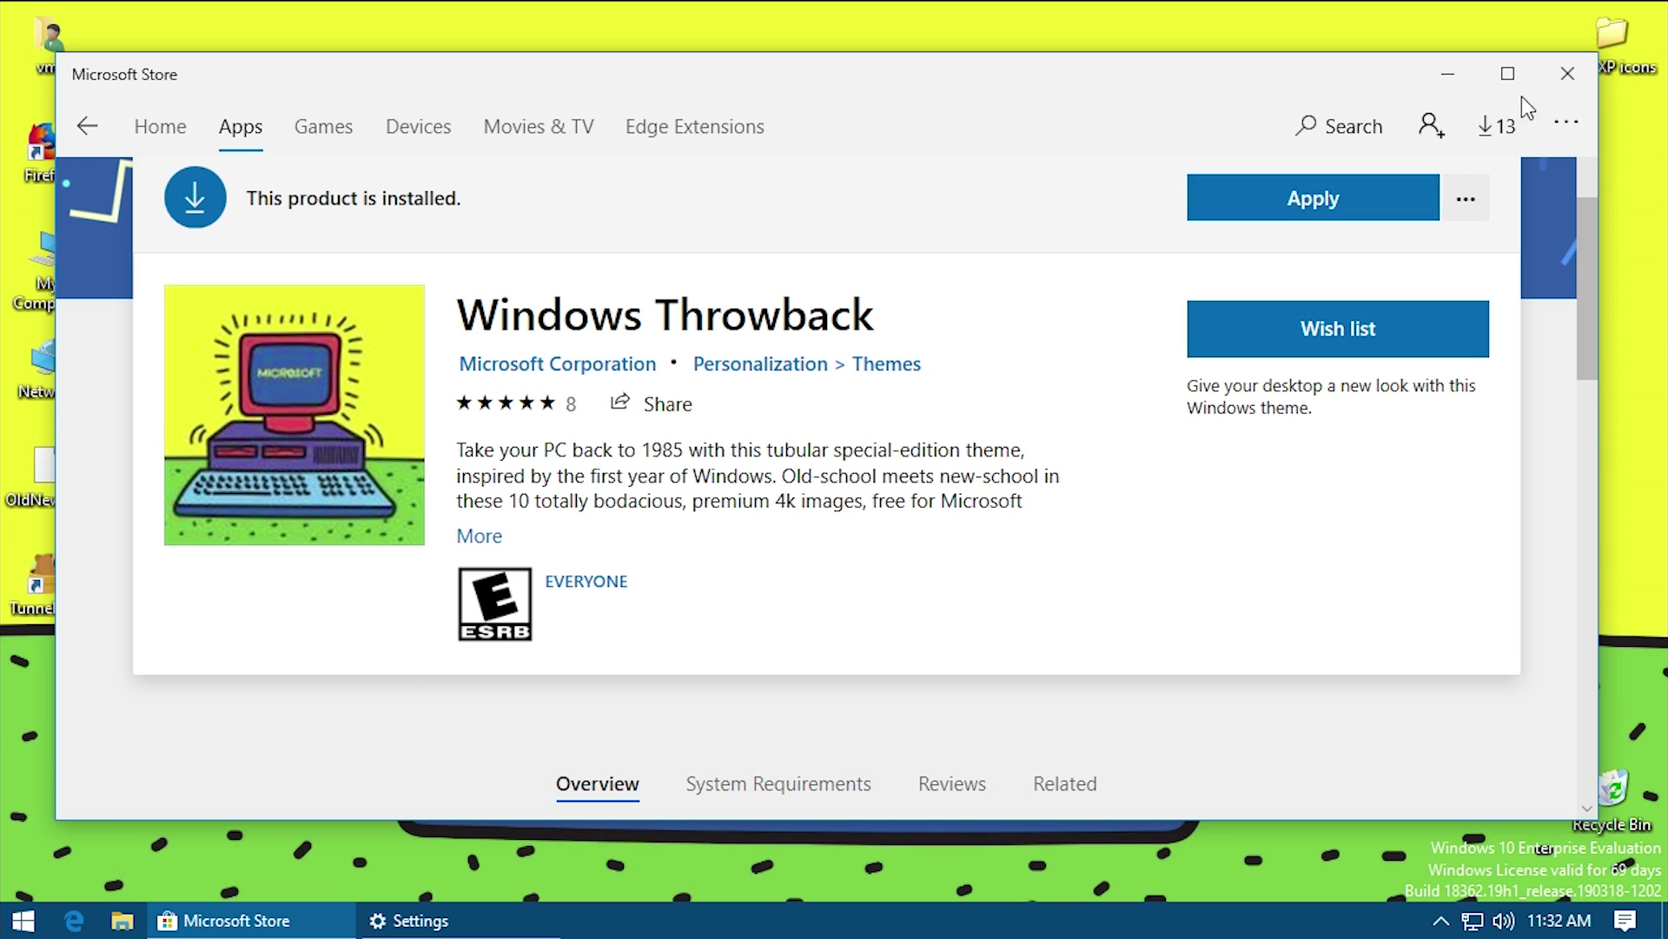
click(1448, 73)
Open Personalize and view Themes: Custom theme, 9-image slideshow, Windows Throwback sounds.
right_click(374, 172)
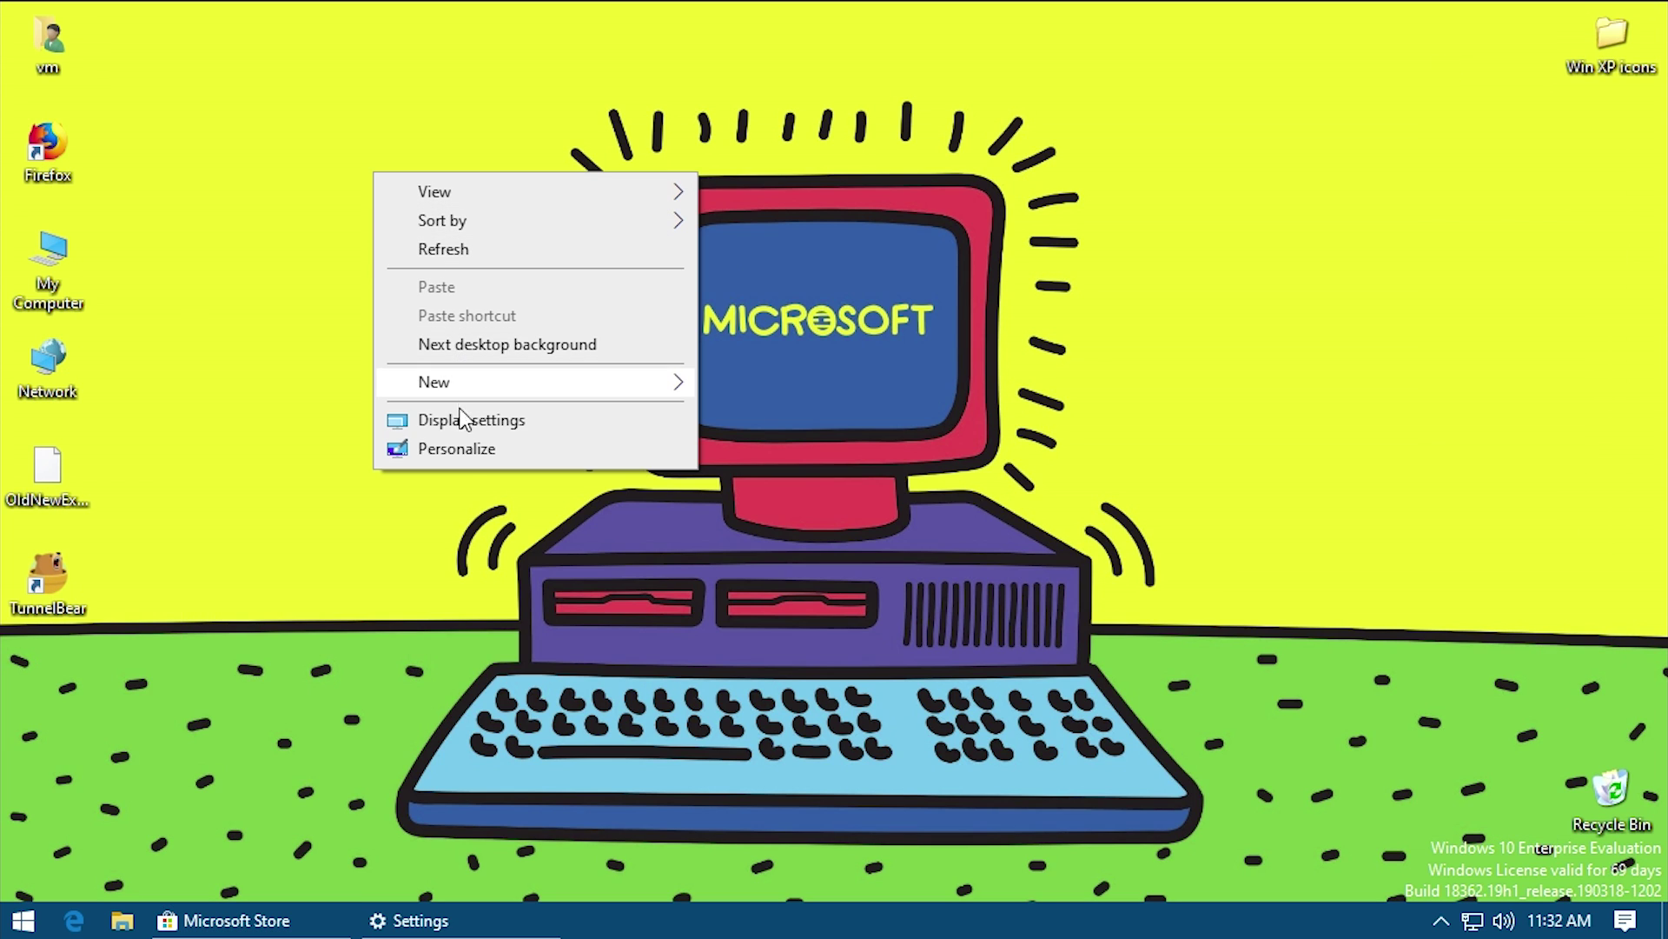
click(449, 450)
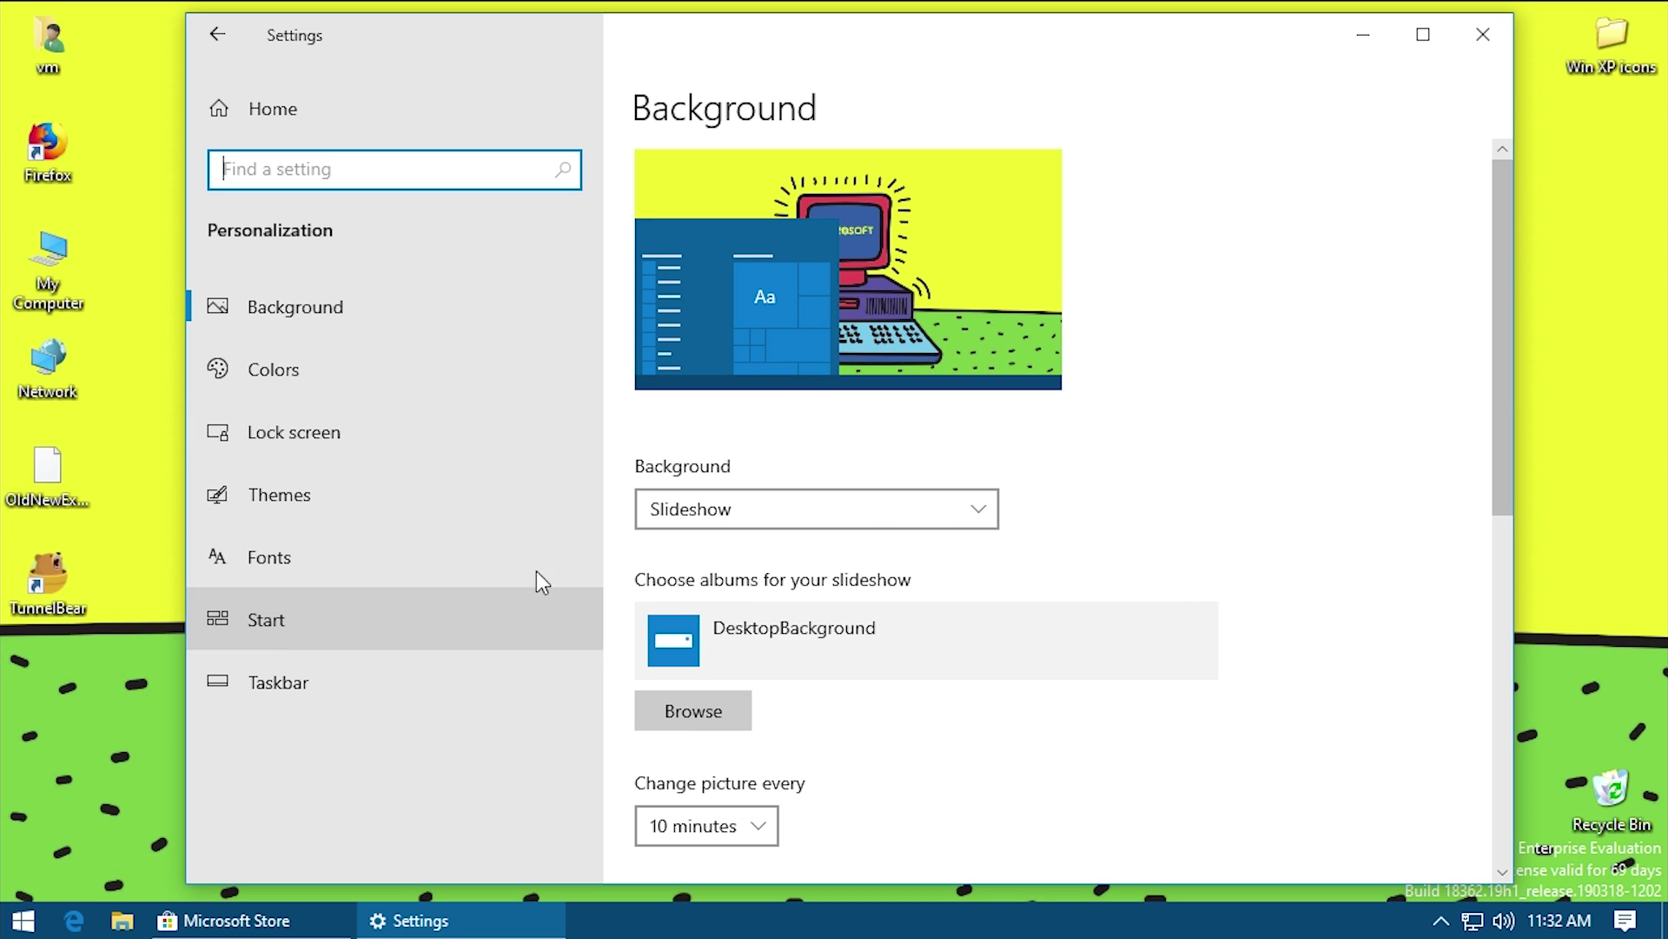
scroll(889, 591, down, 10)
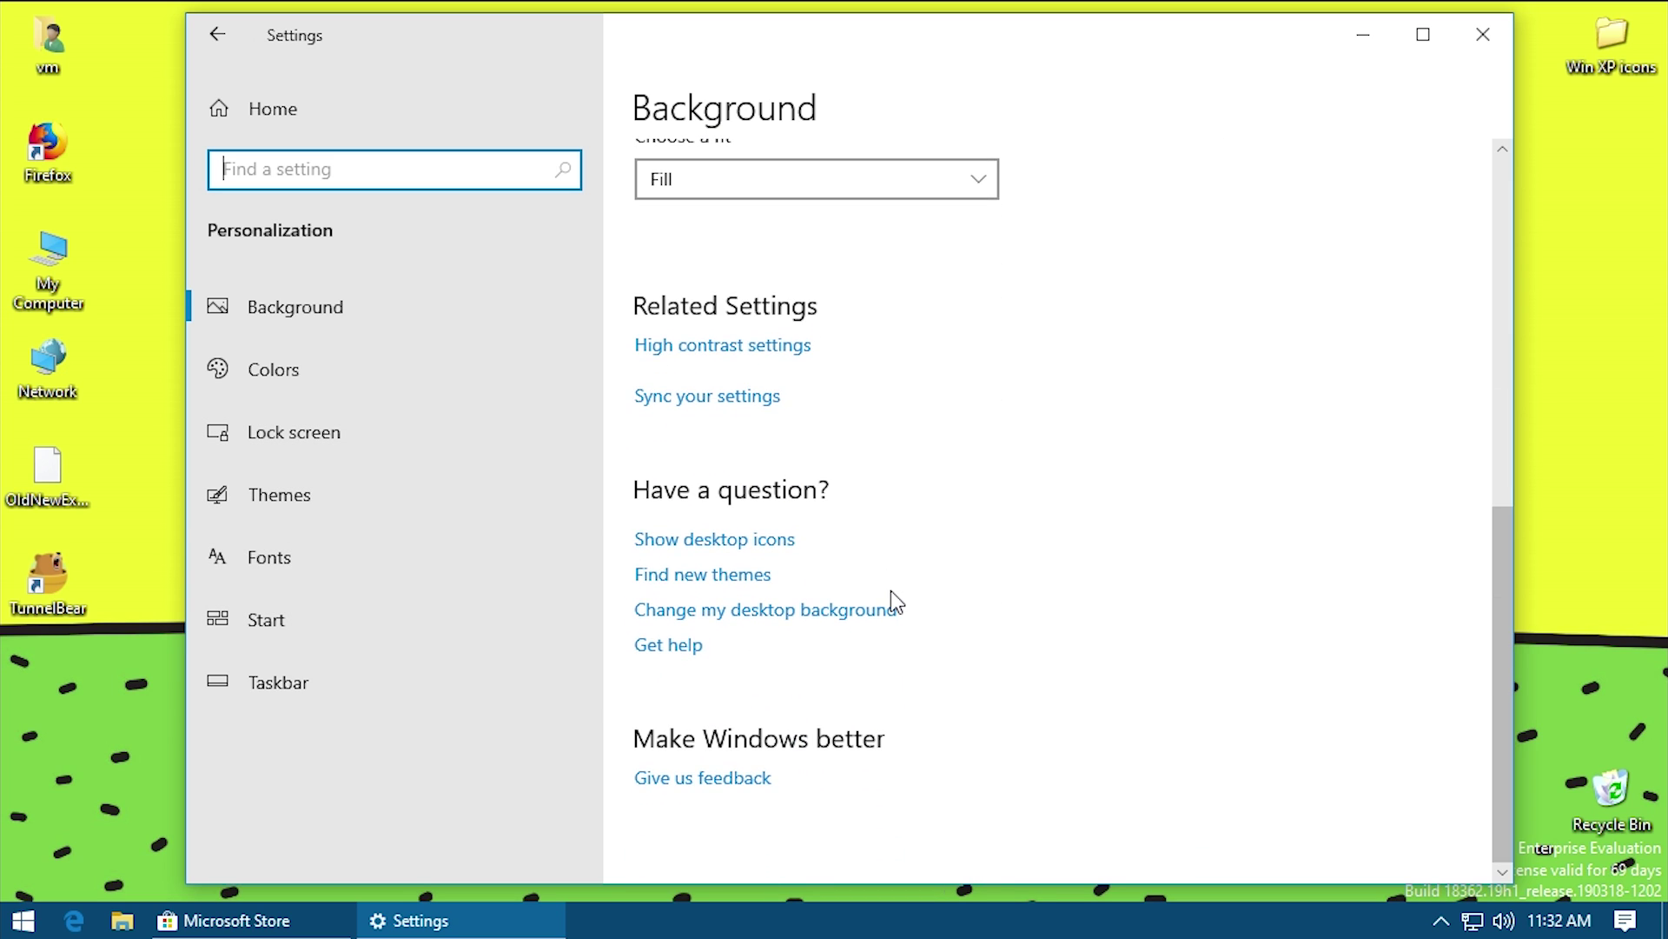
click(405, 508)
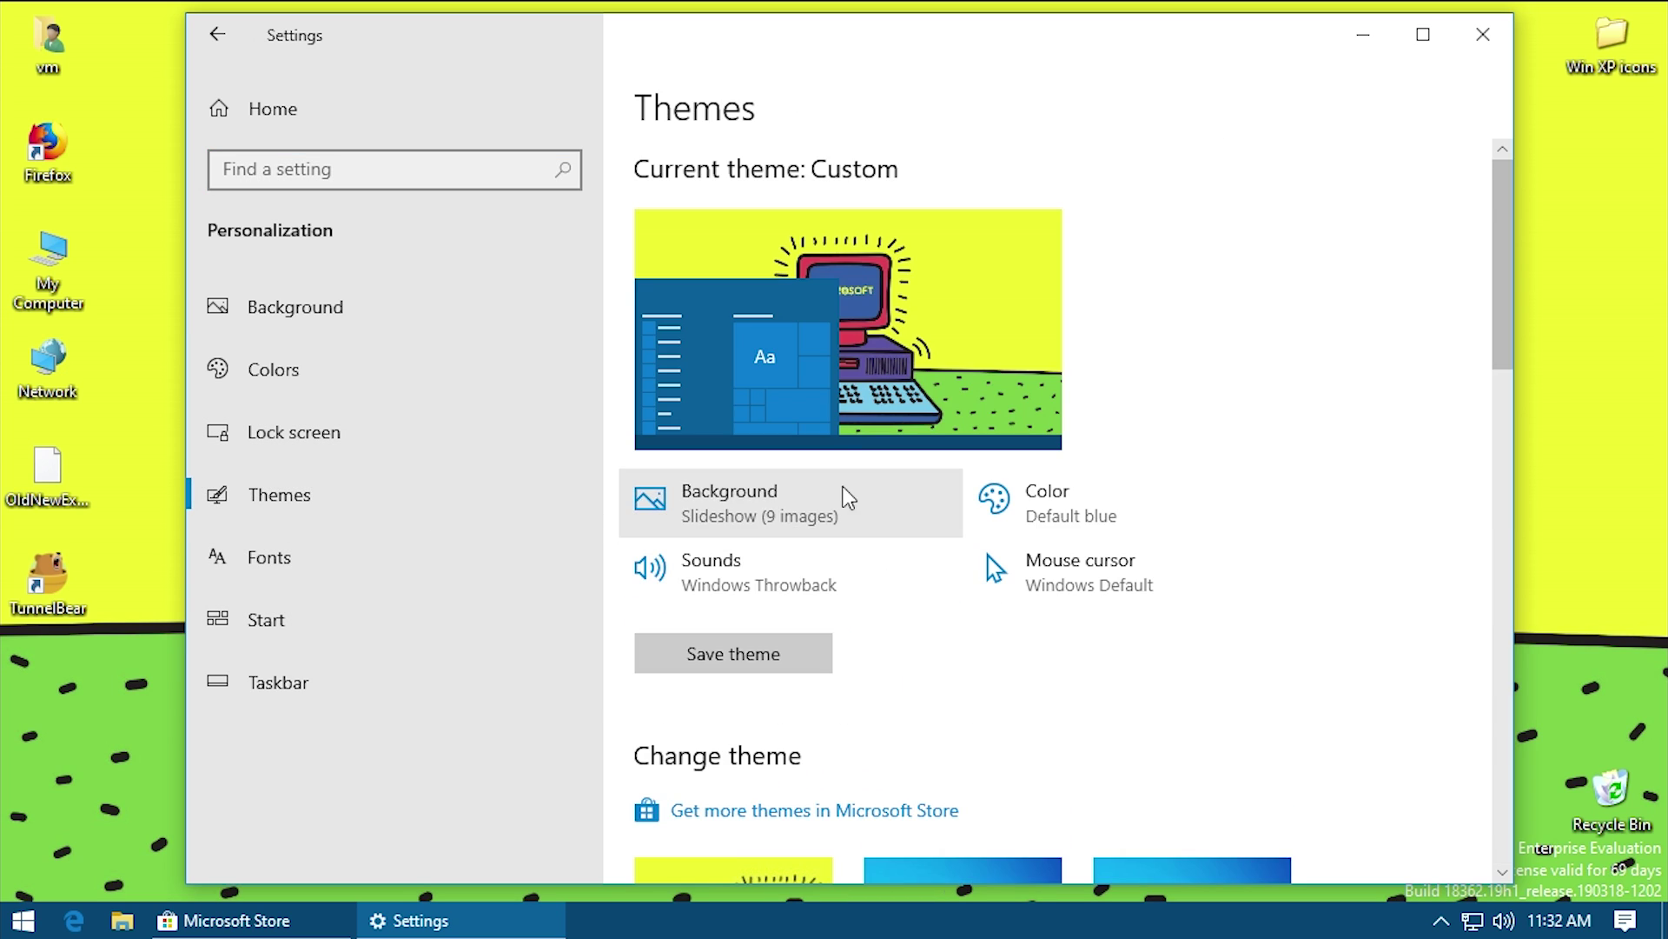
scroll(920, 532, down, 3)
scroll(936, 518, up, 3)
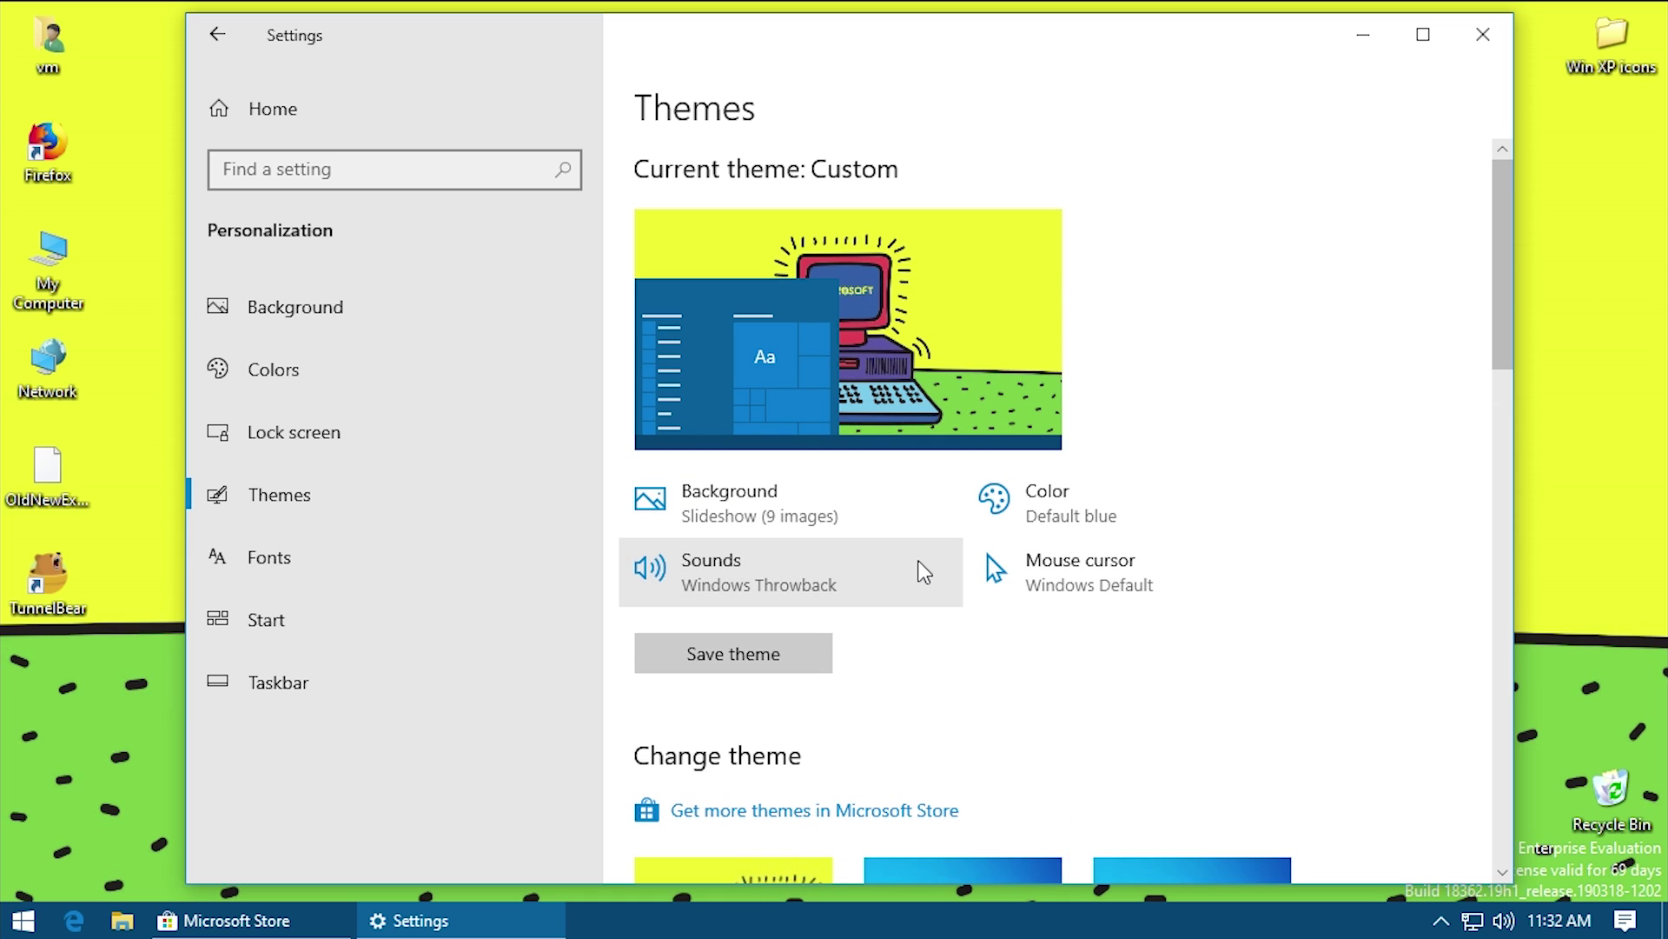
Open the theme's Sound dialog showing the Windows Throwback scheme and move it into view.
click(800, 589)
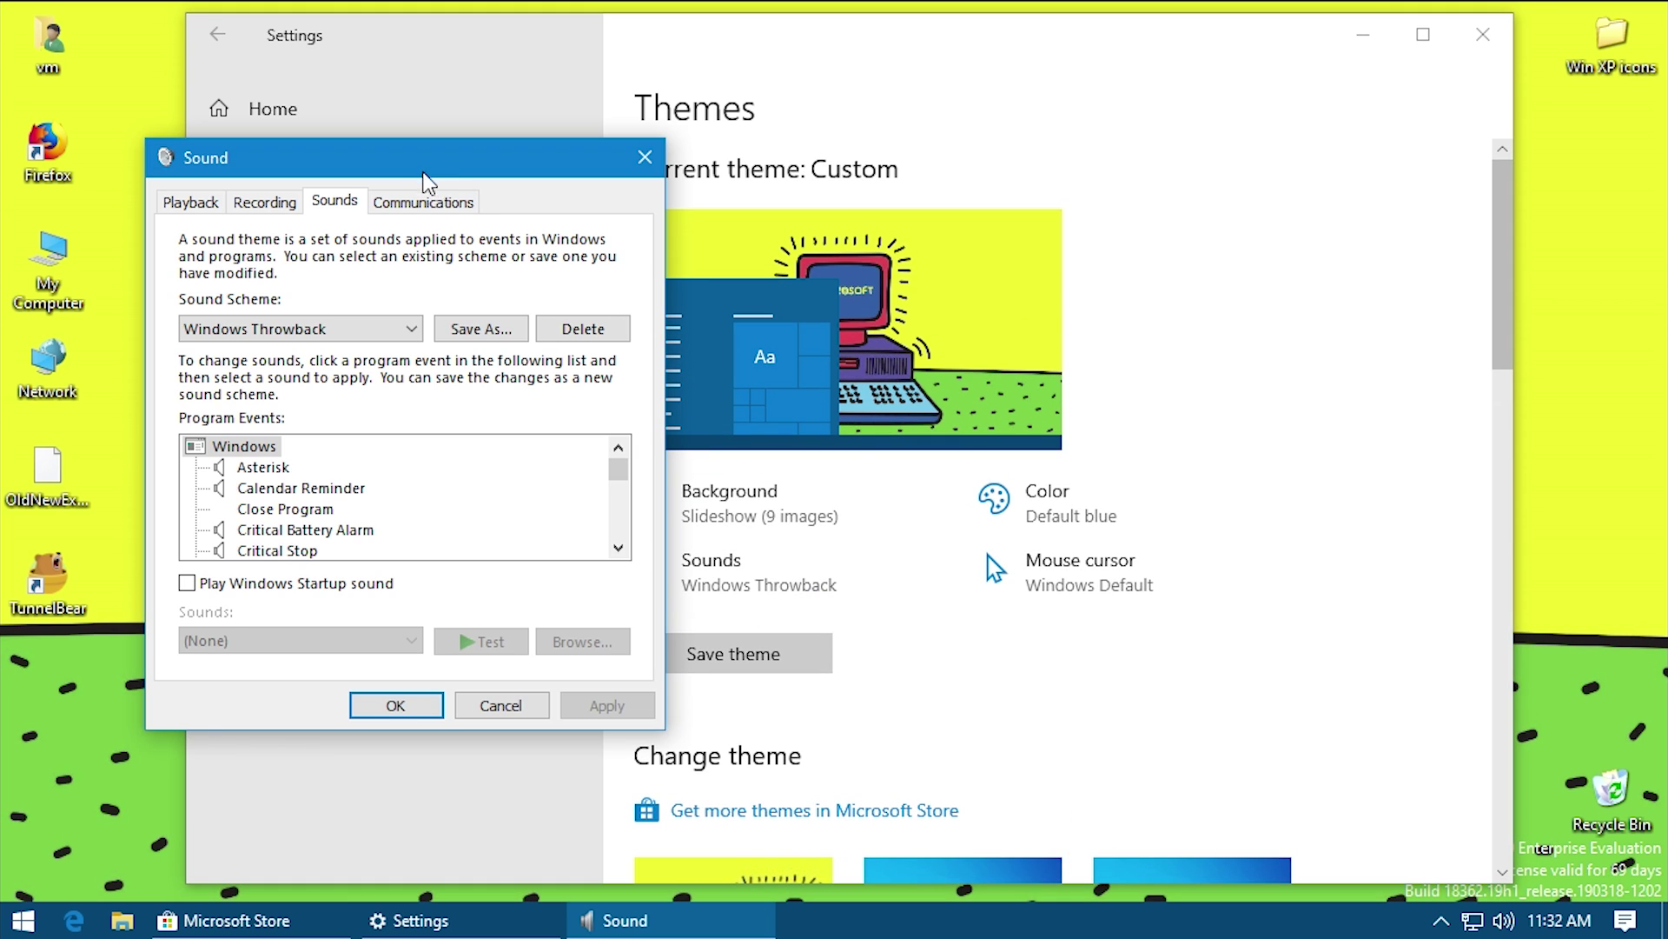
drag(426, 178, 800, 180)
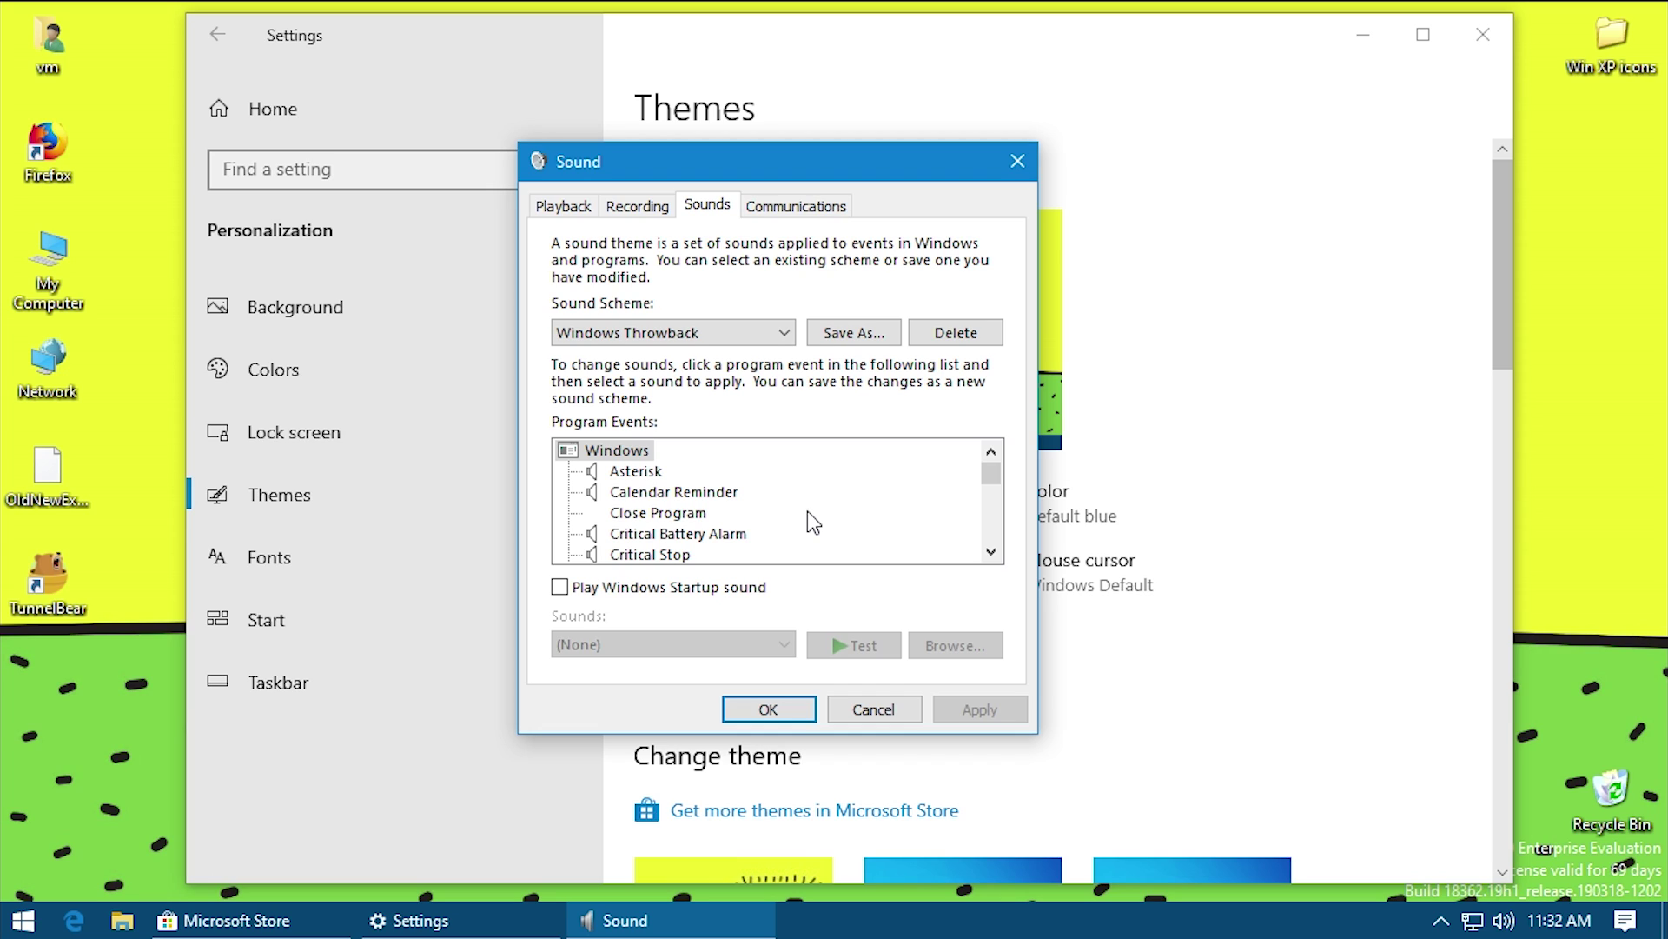
click(680, 456)
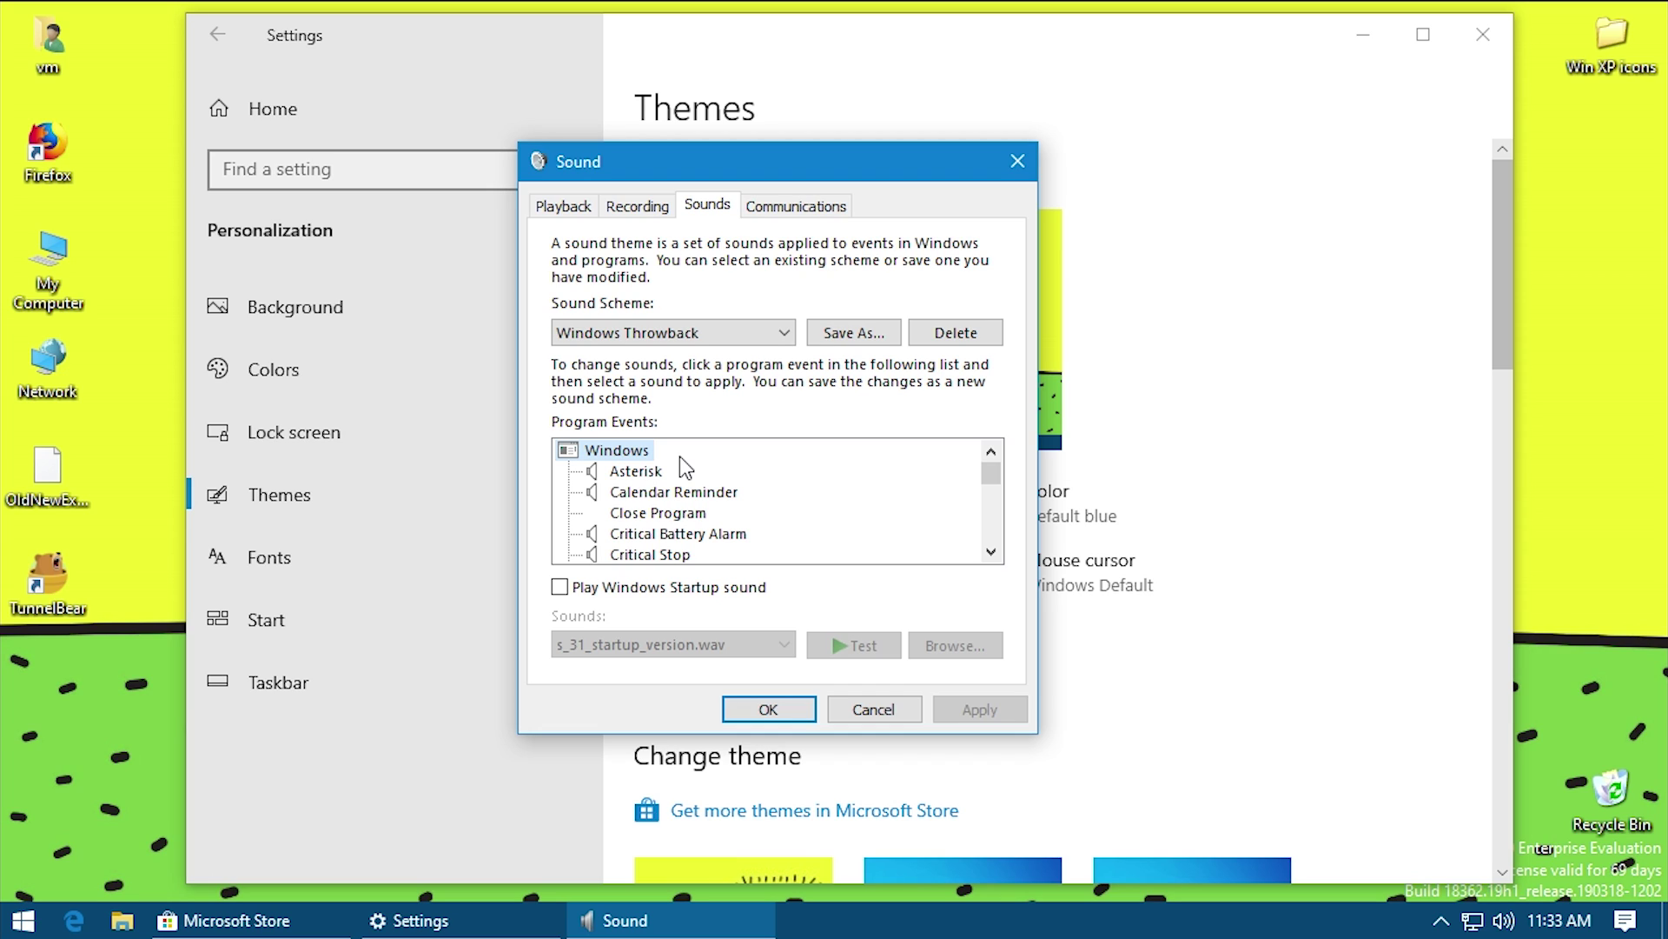
Preview the Asterisk event's sound, s_31_startup_version.wav, several times.
click(595, 478)
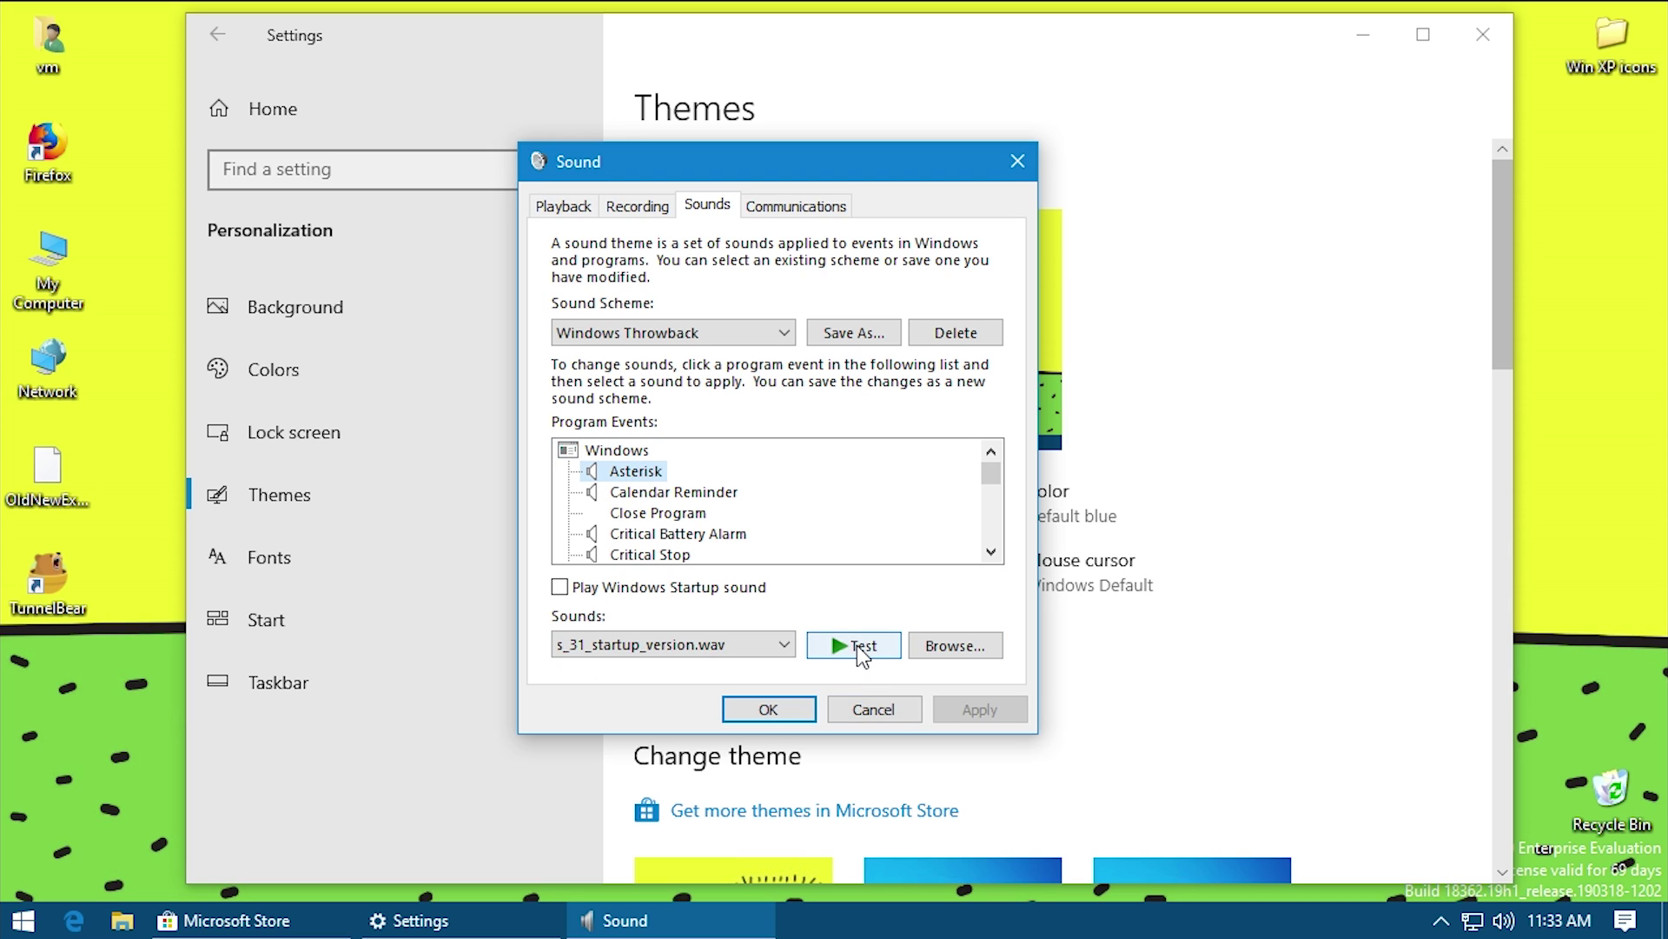
click(860, 651)
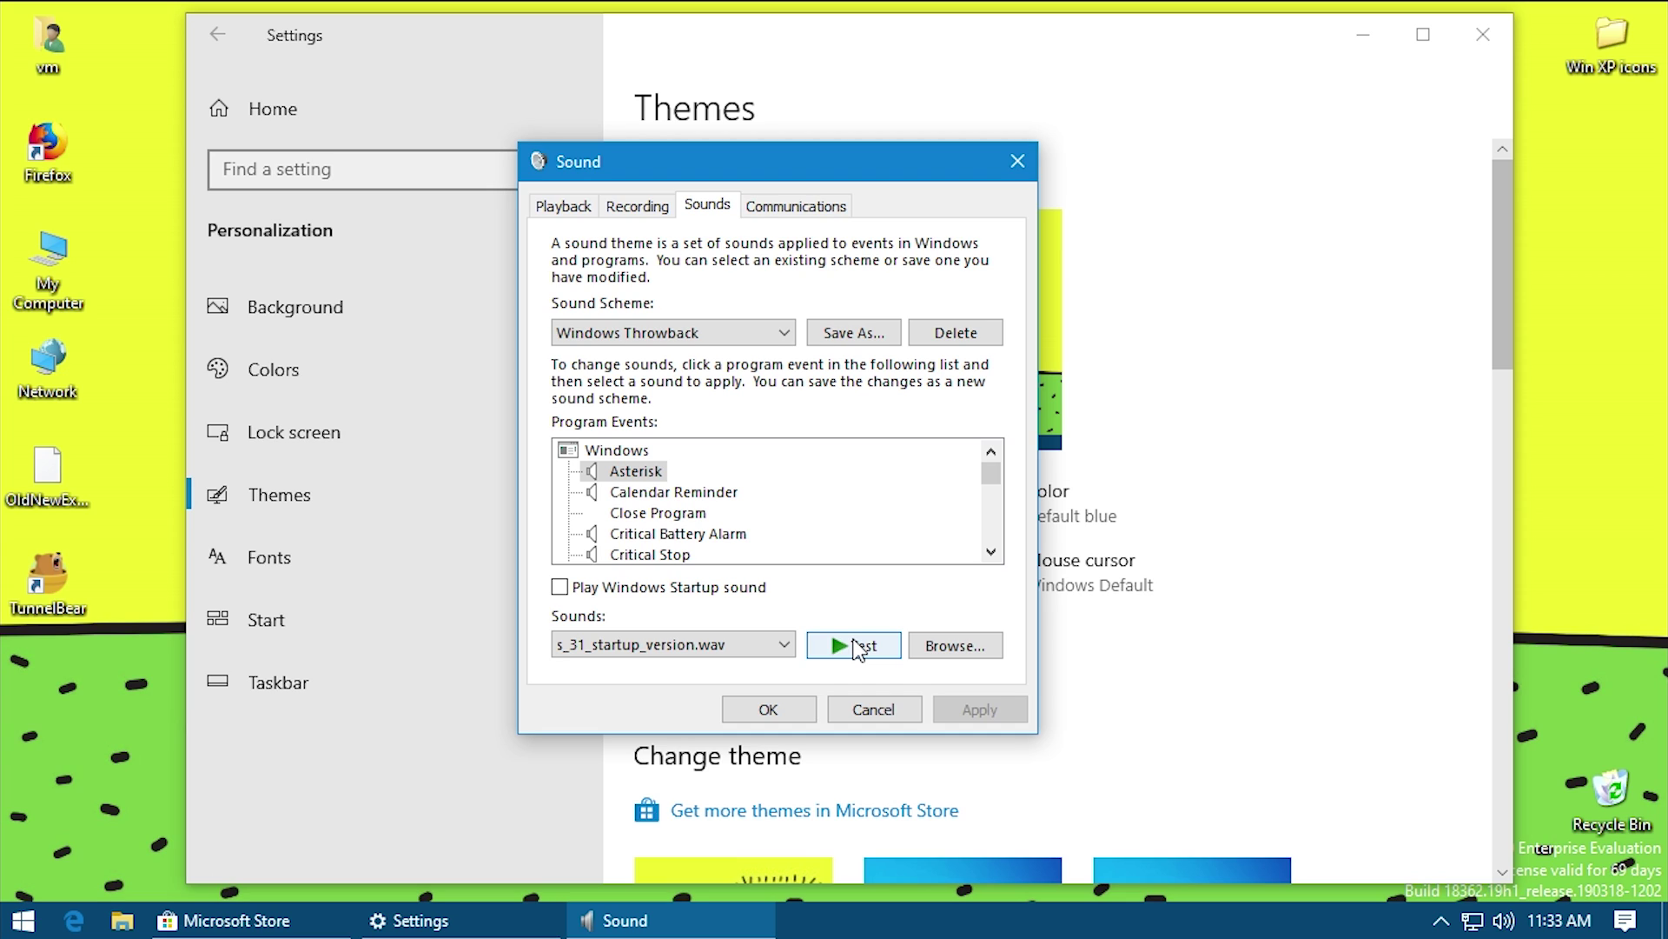
click(856, 649)
click(652, 474)
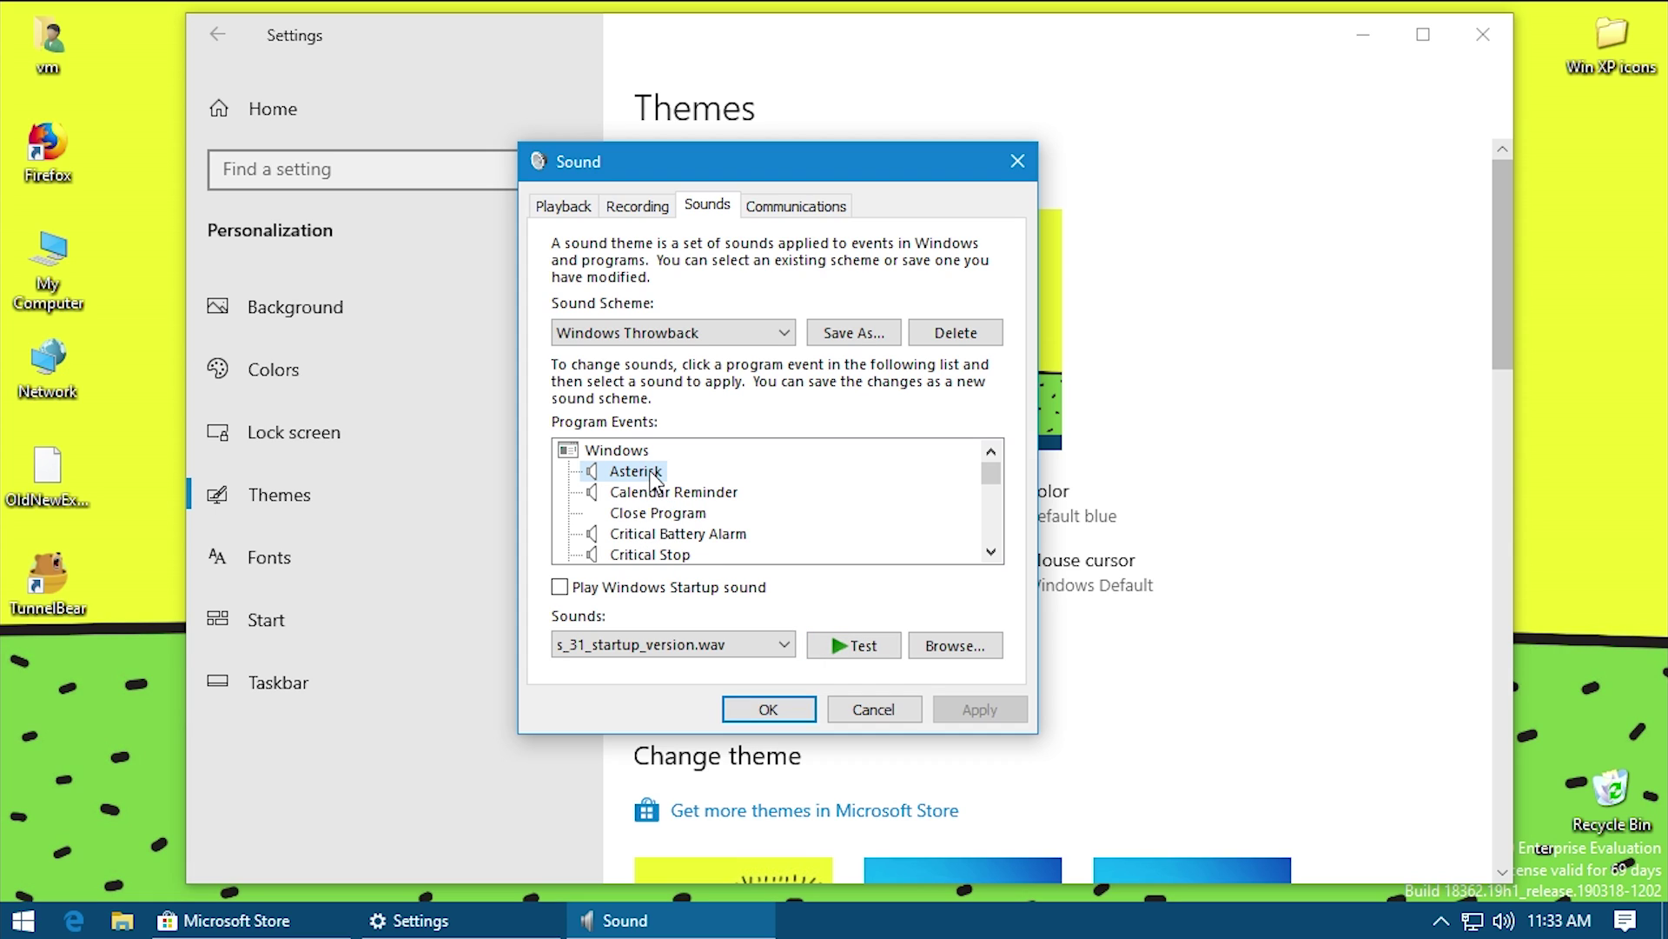
click(855, 645)
click(676, 497)
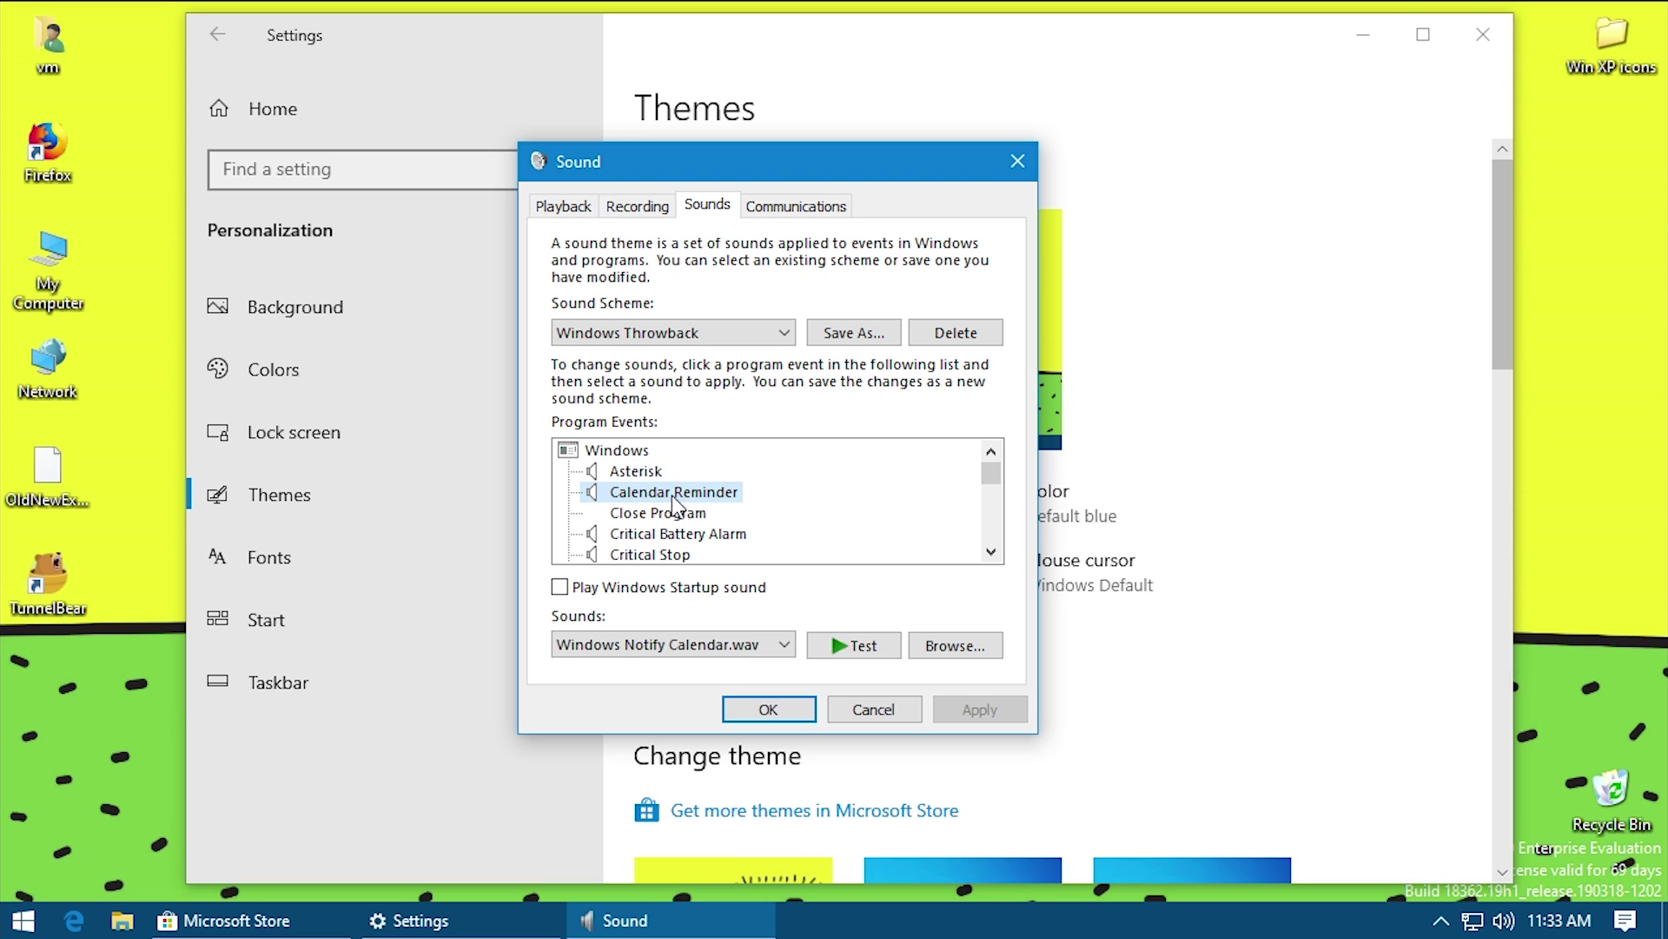
click(837, 648)
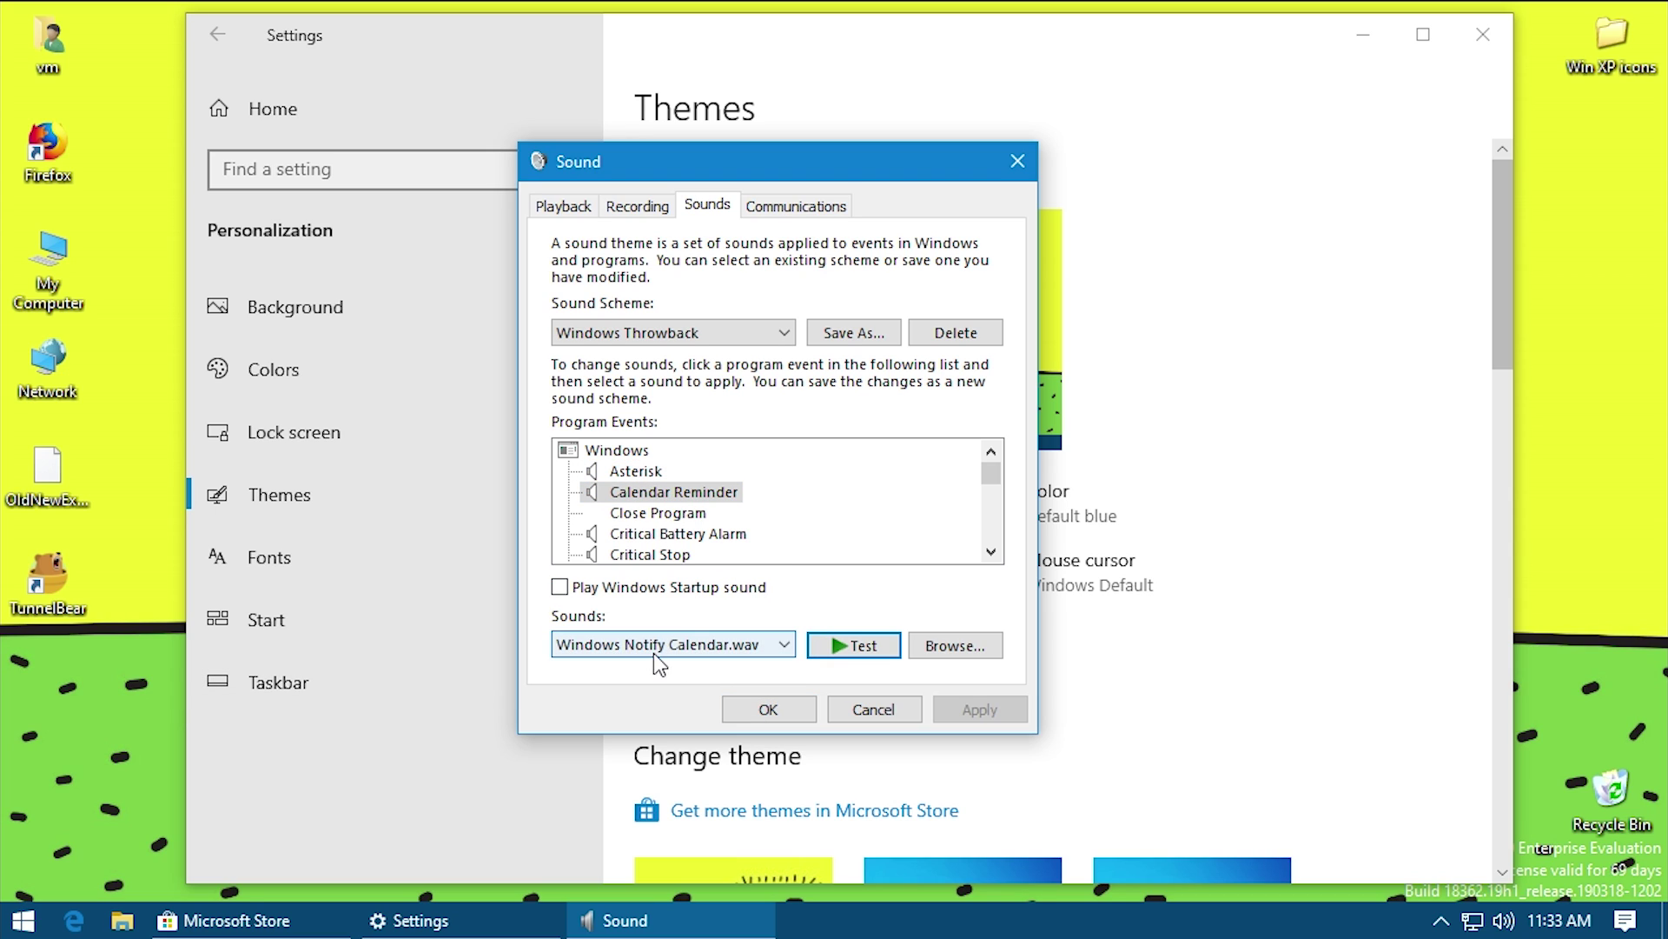
click(690, 533)
scroll(689, 517, down, 1)
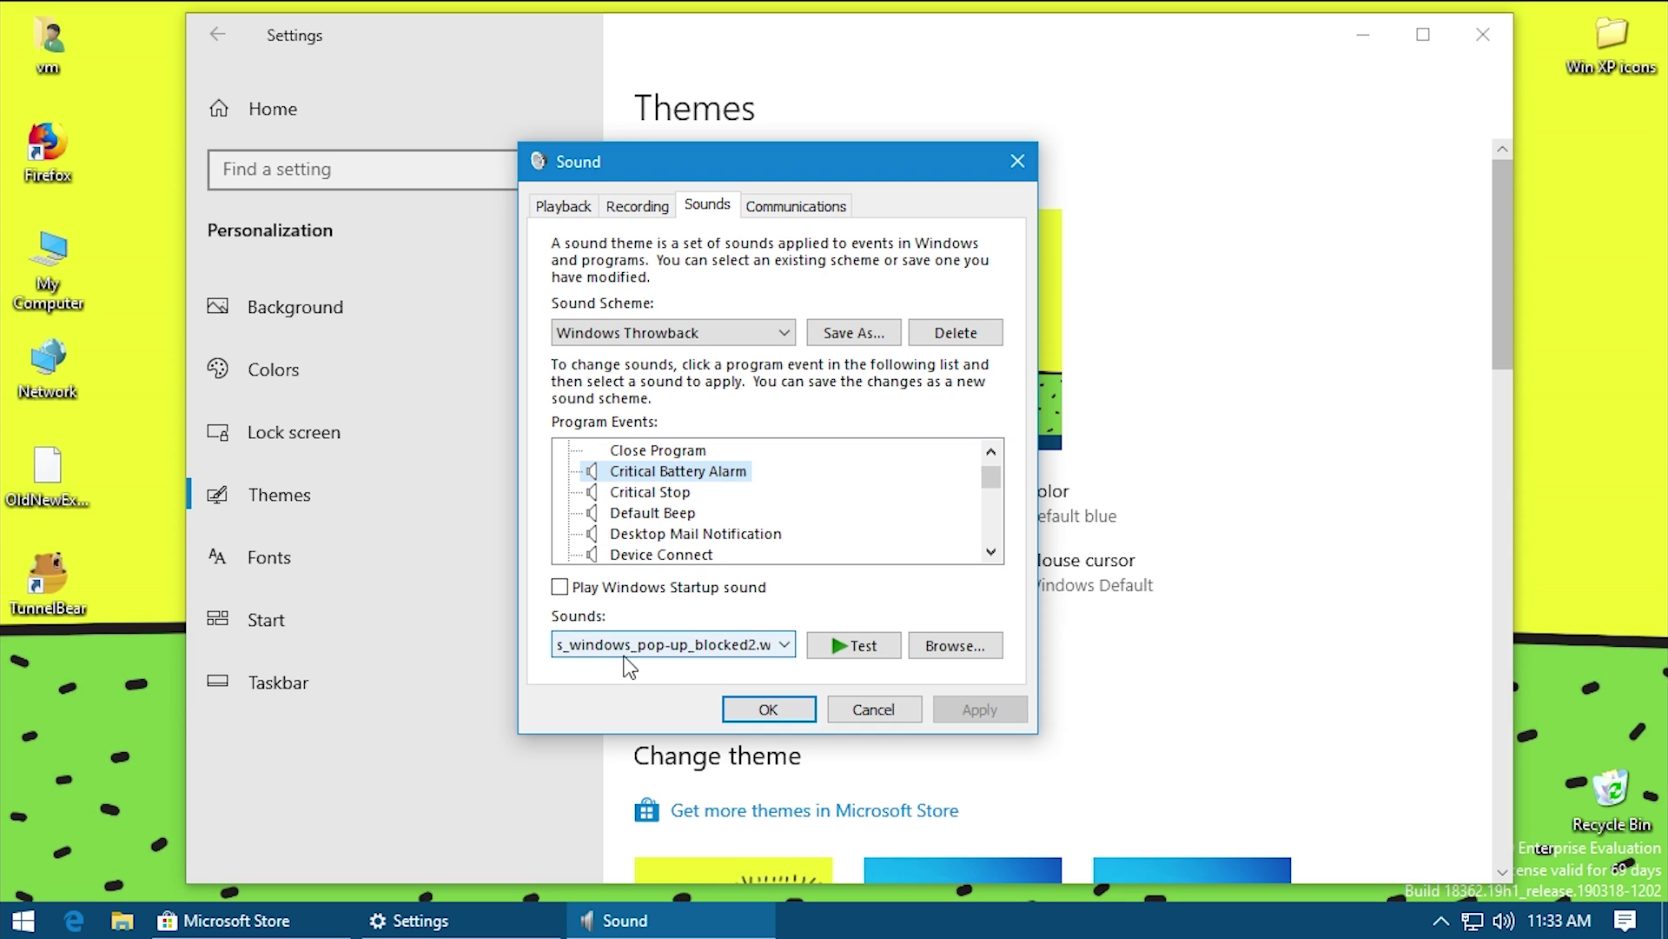
click(830, 652)
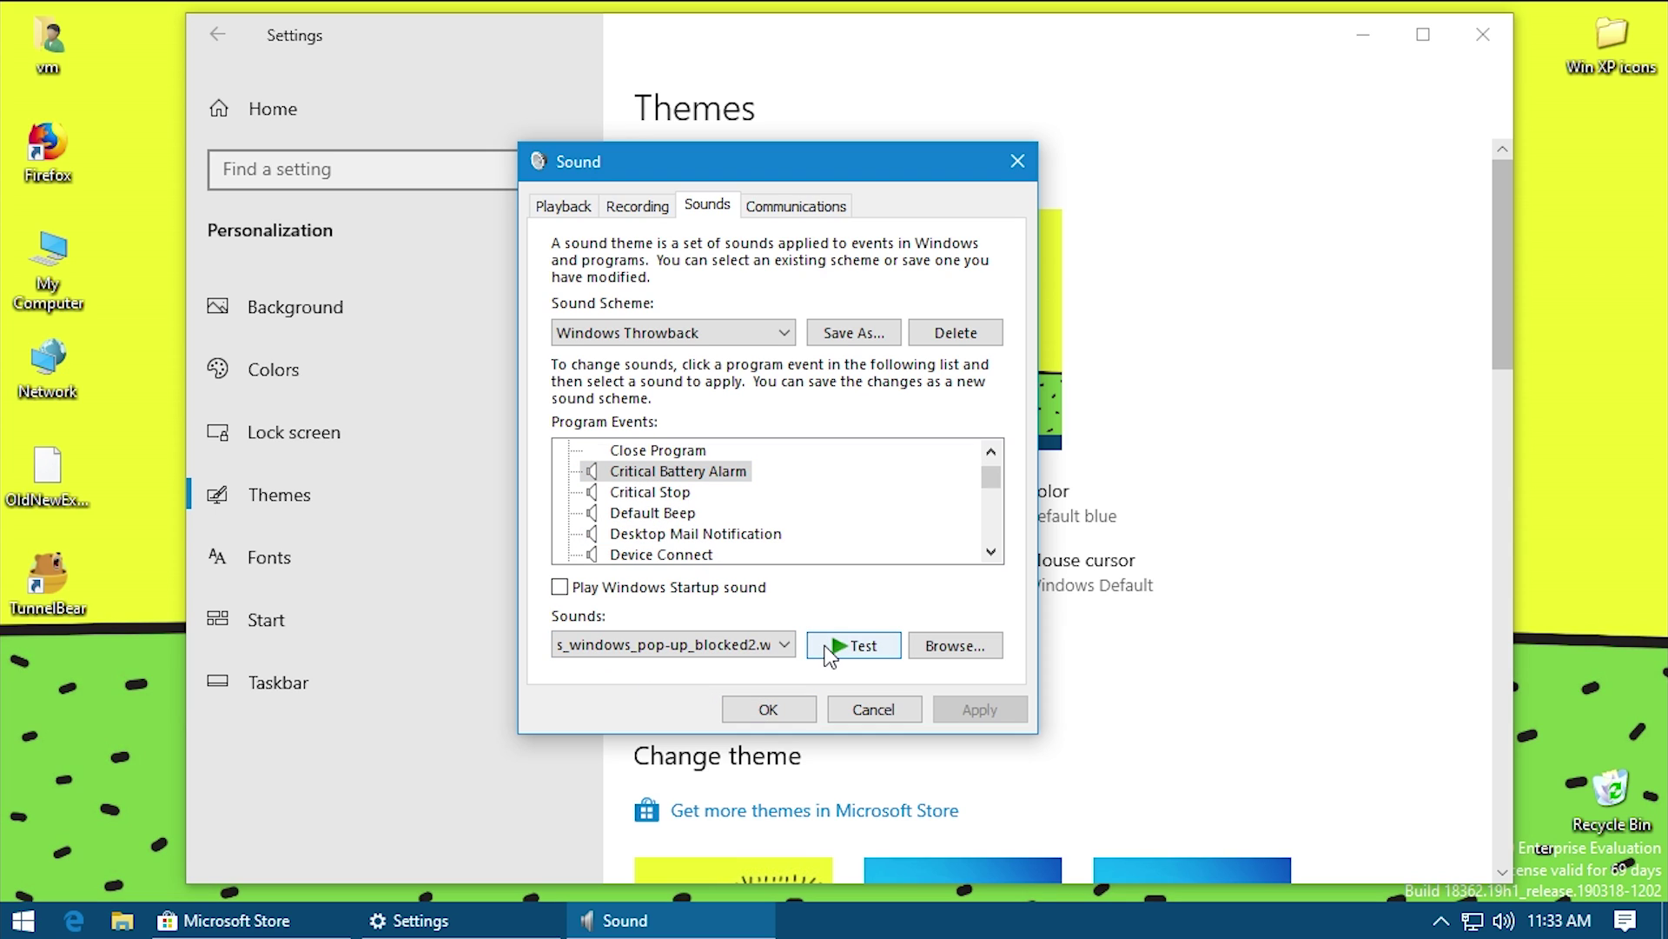
click(826, 647)
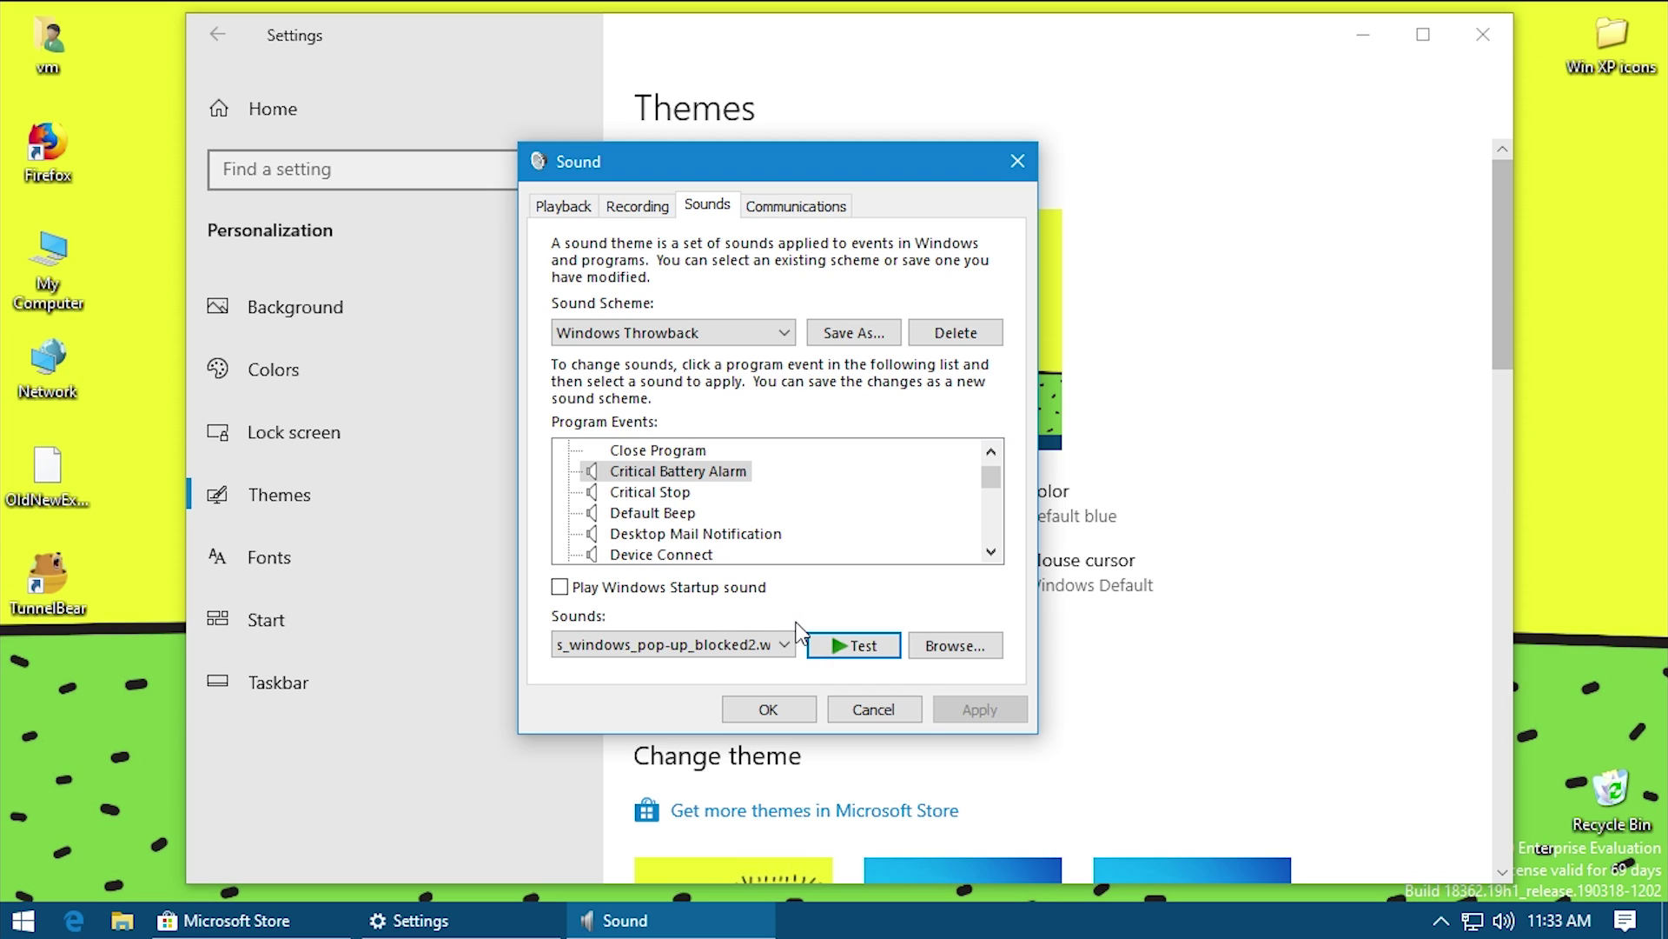
click(637, 493)
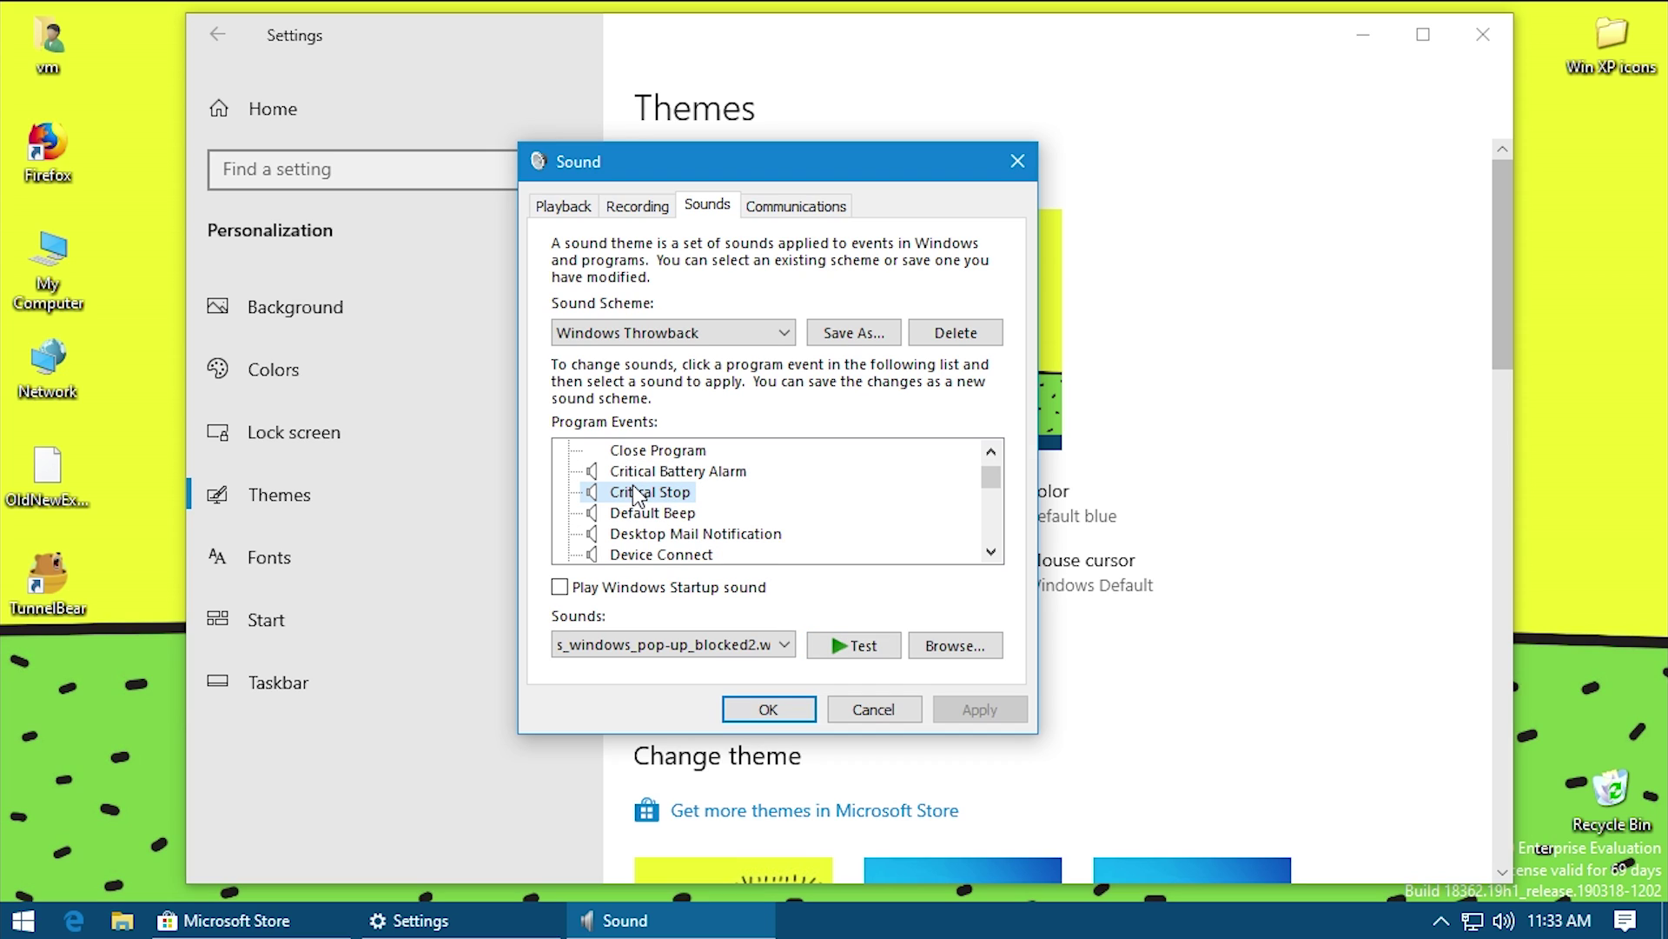
click(824, 643)
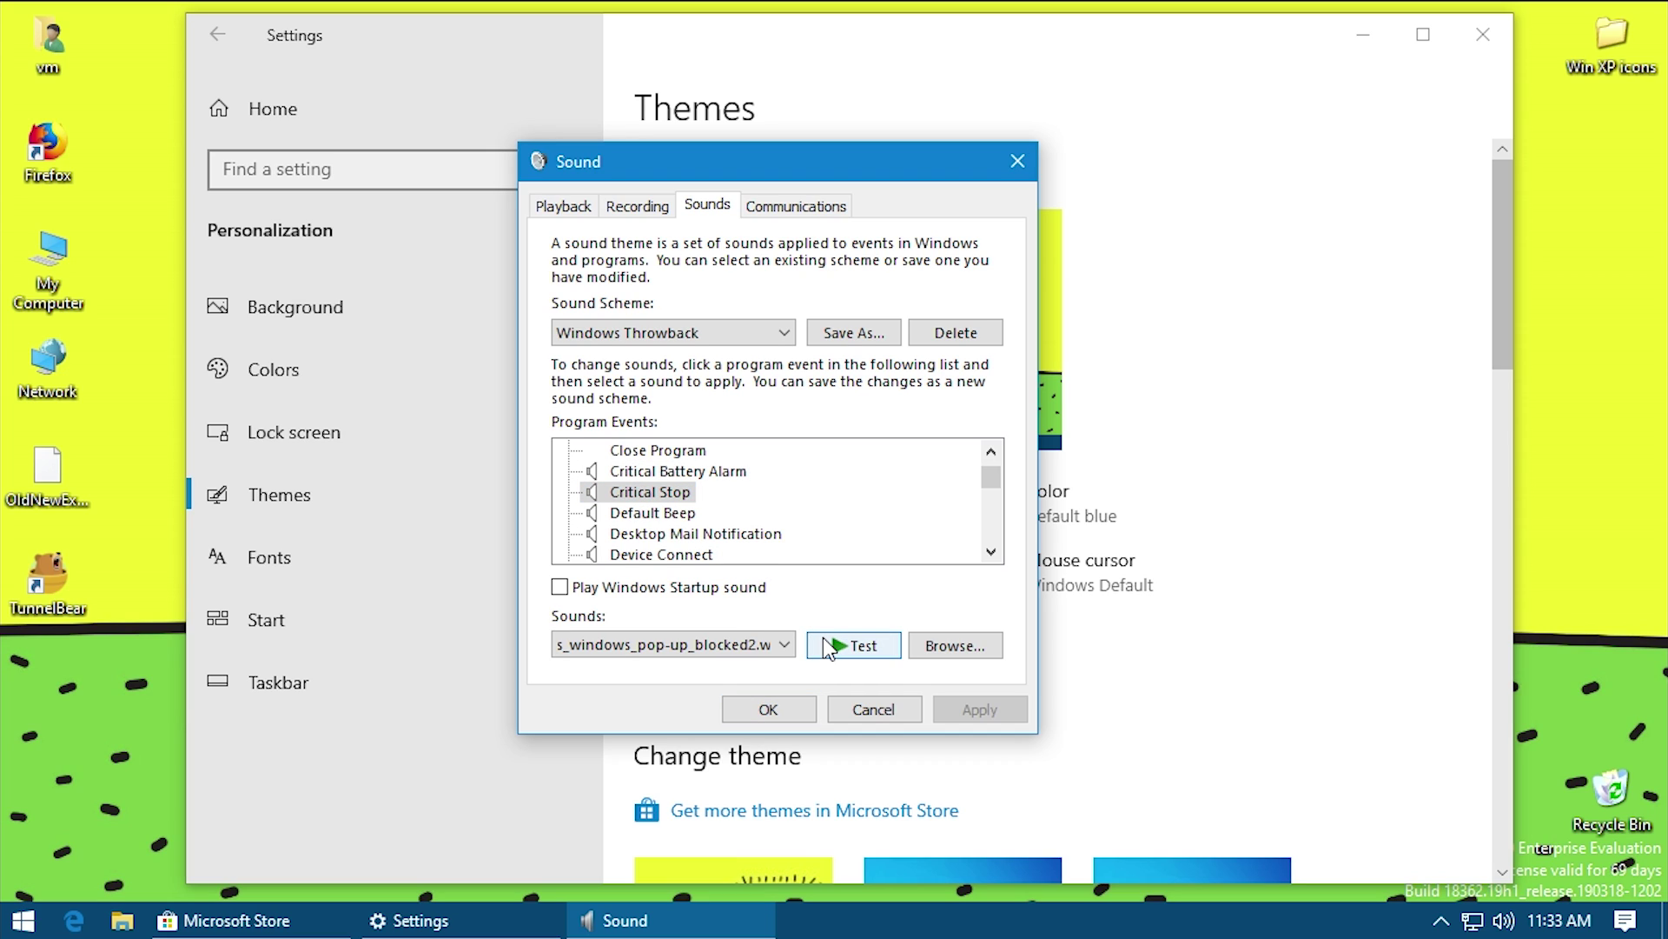
click(652, 514)
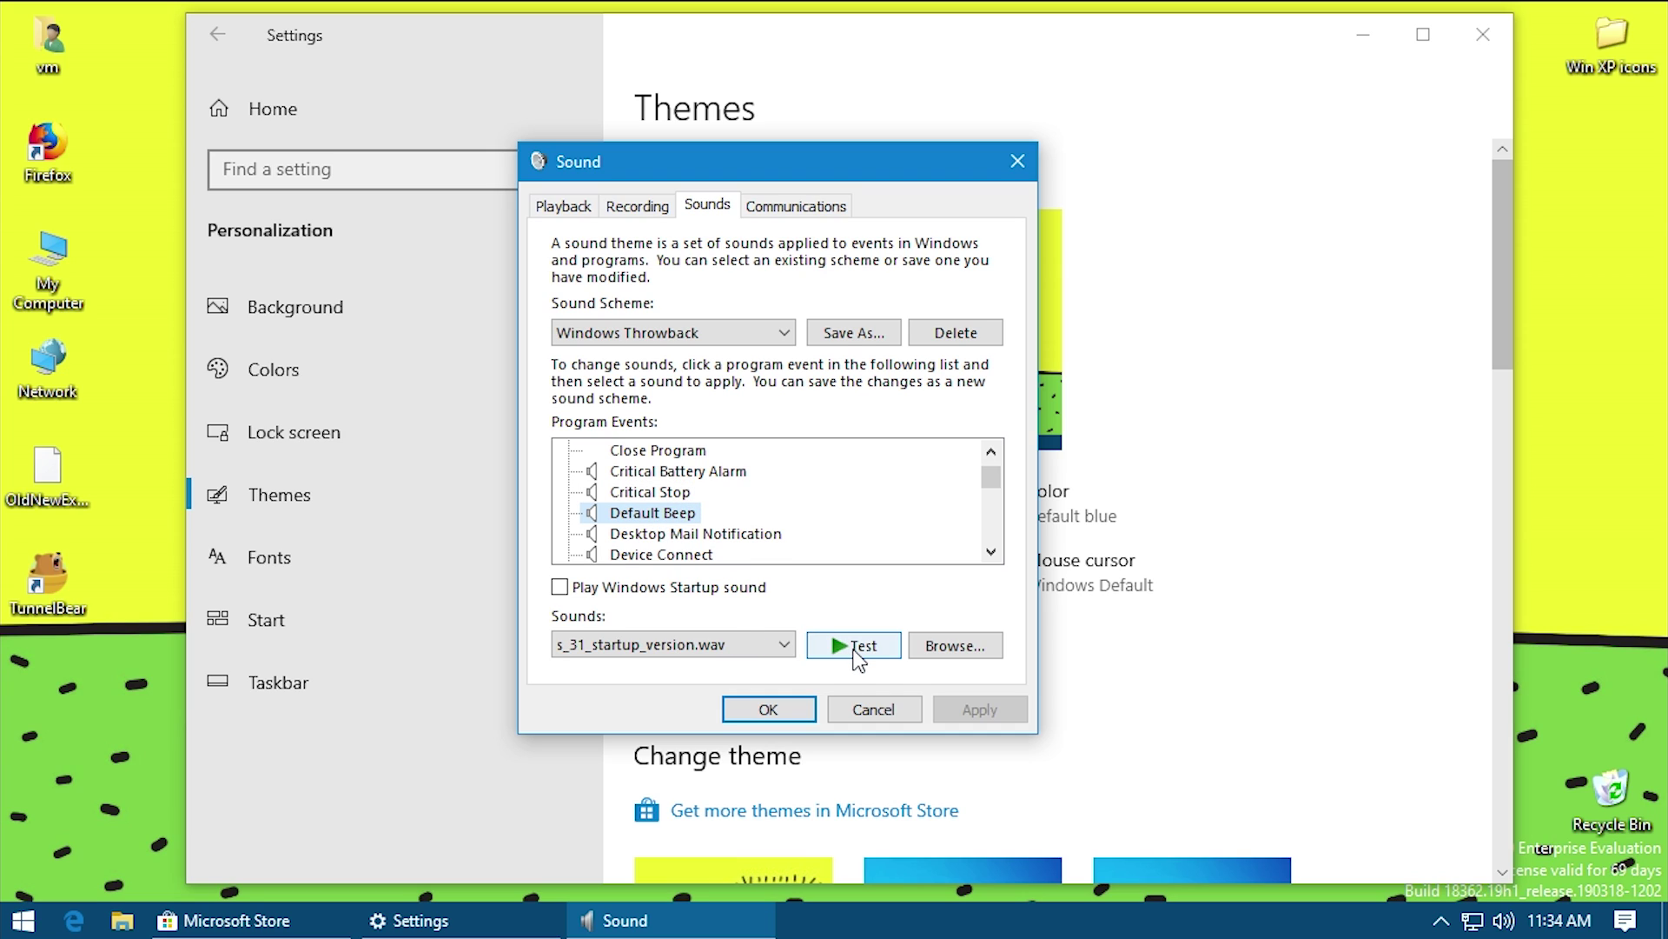
click(853, 648)
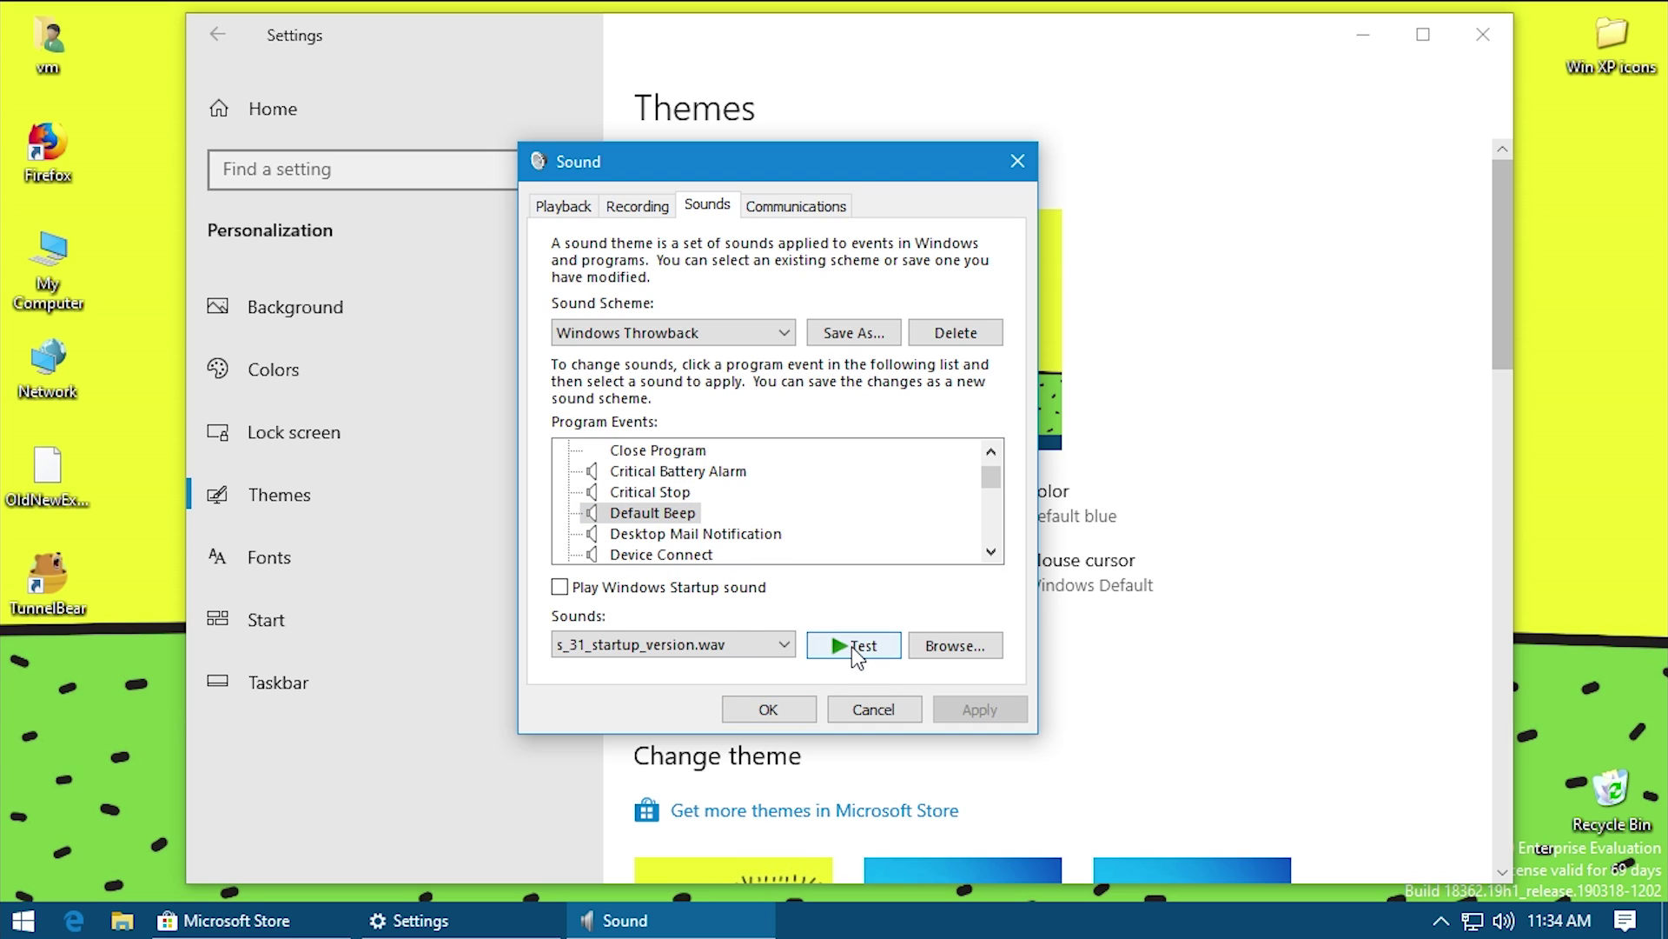
click(677, 535)
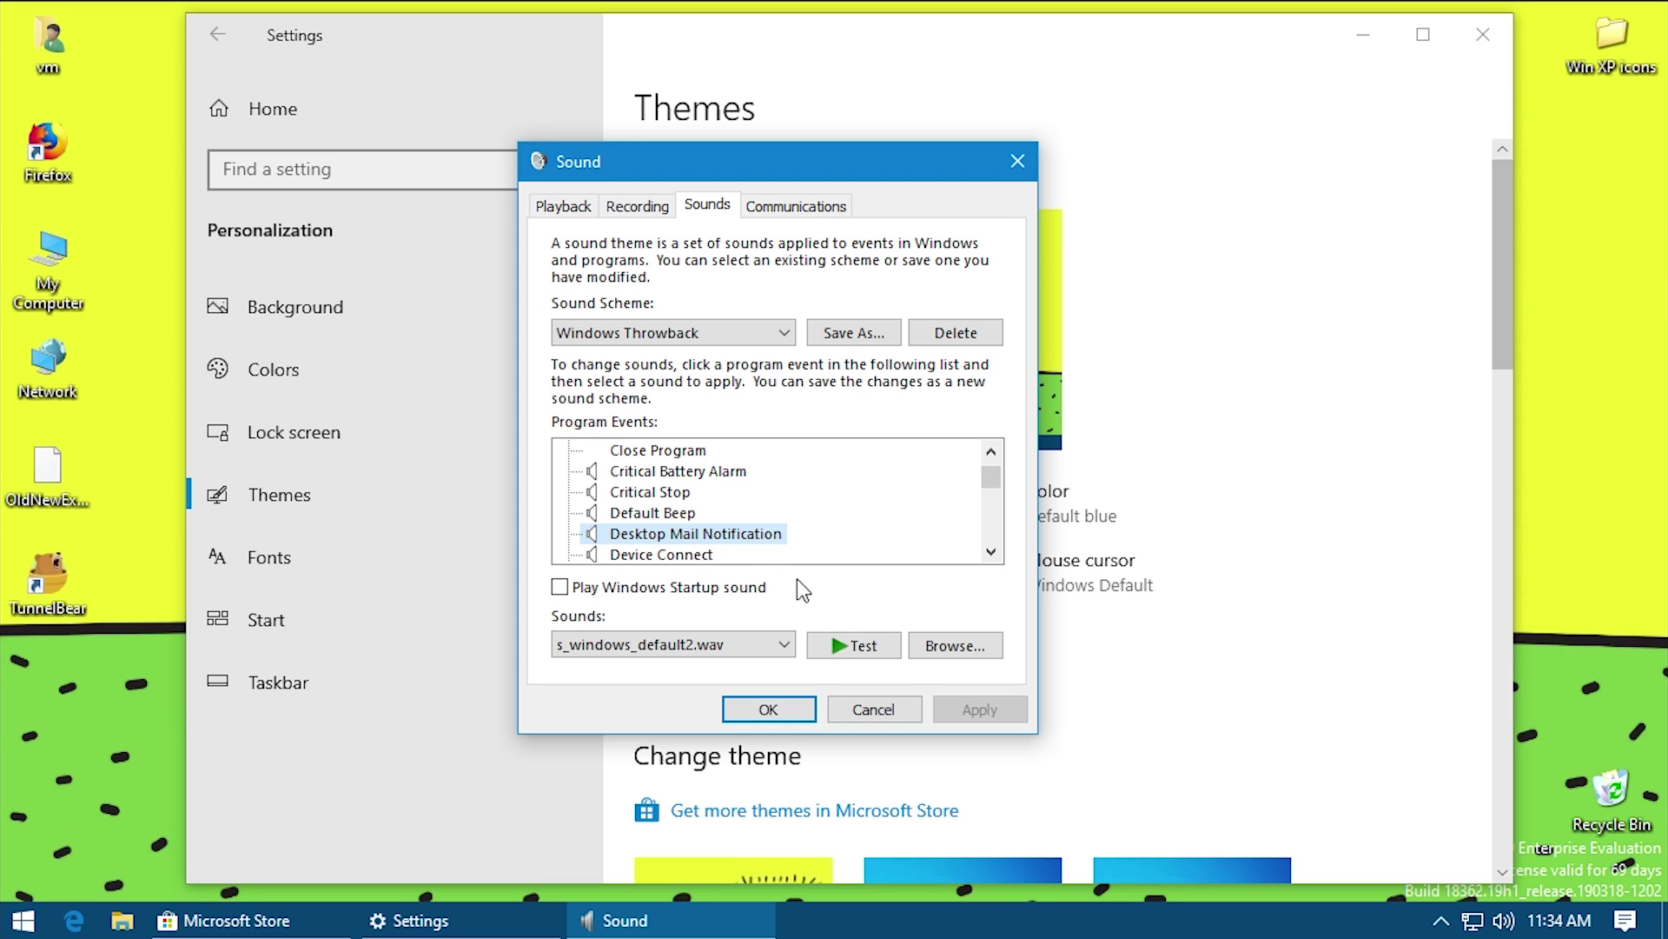
click(846, 654)
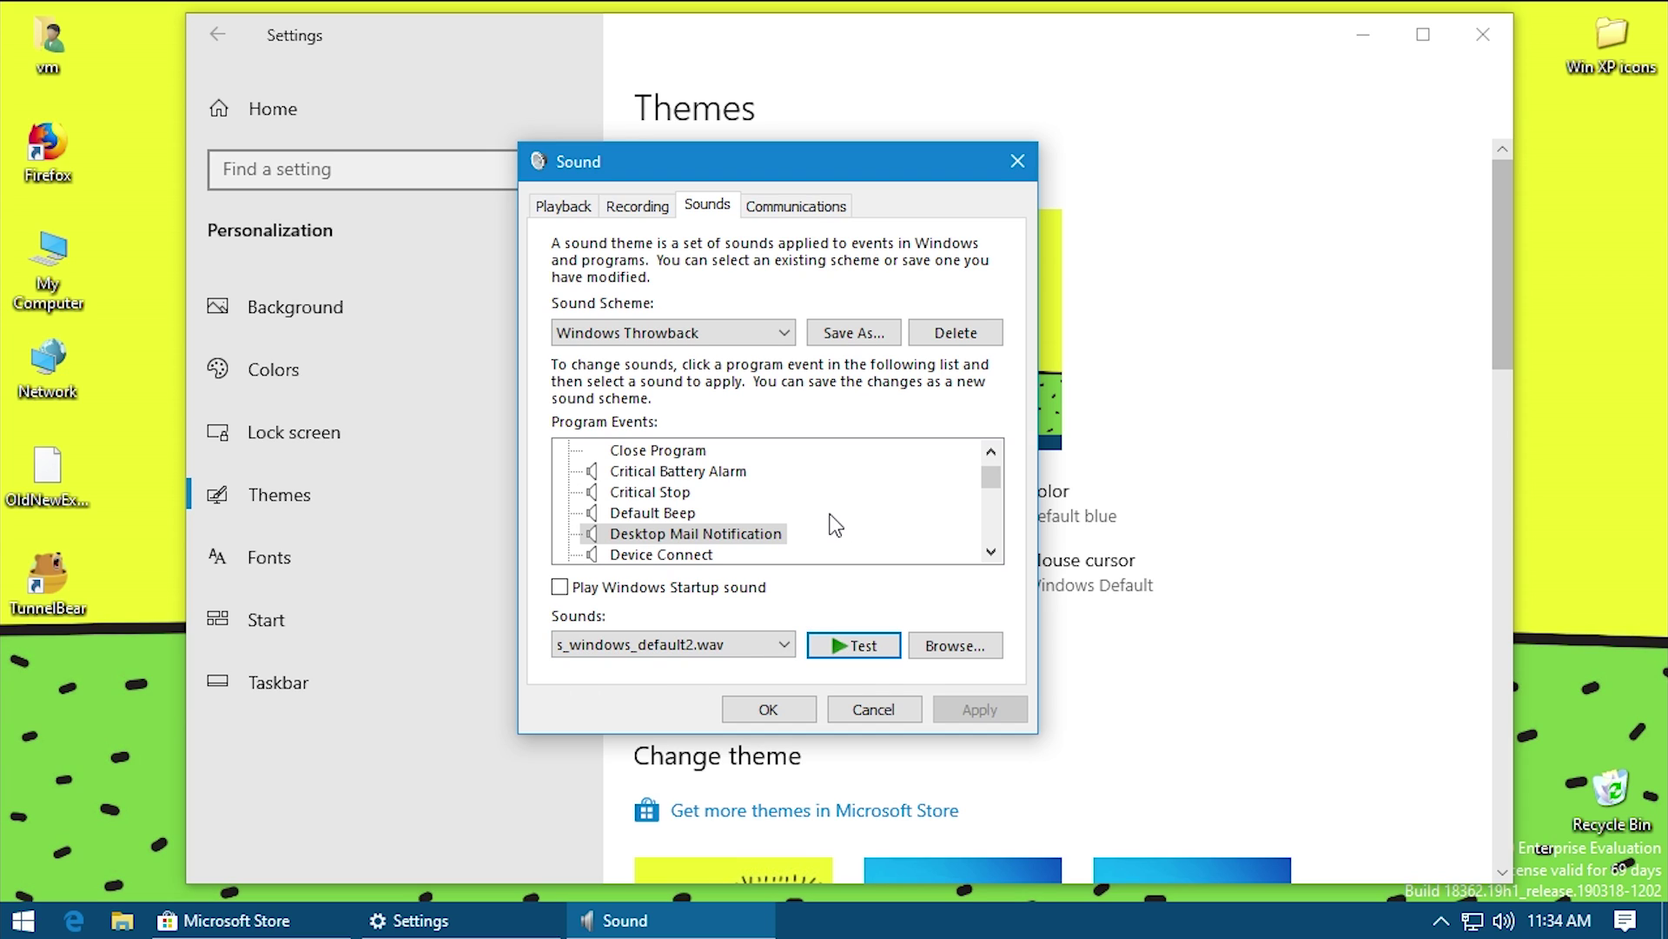
scroll(836, 525, down, 1)
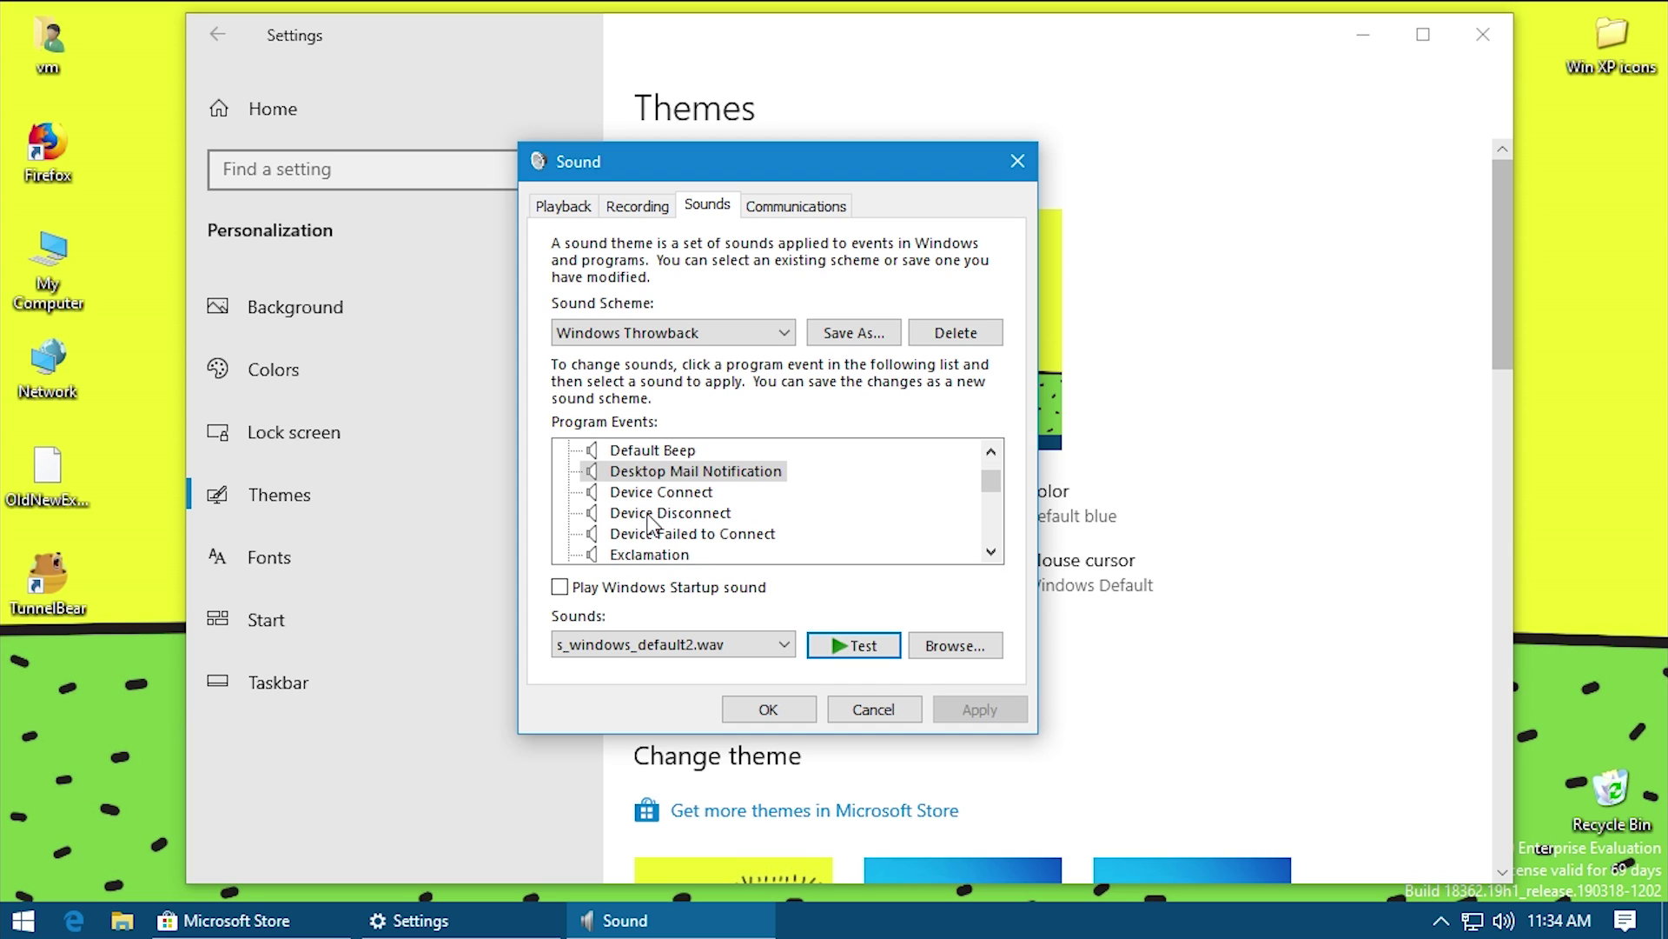
click(678, 493)
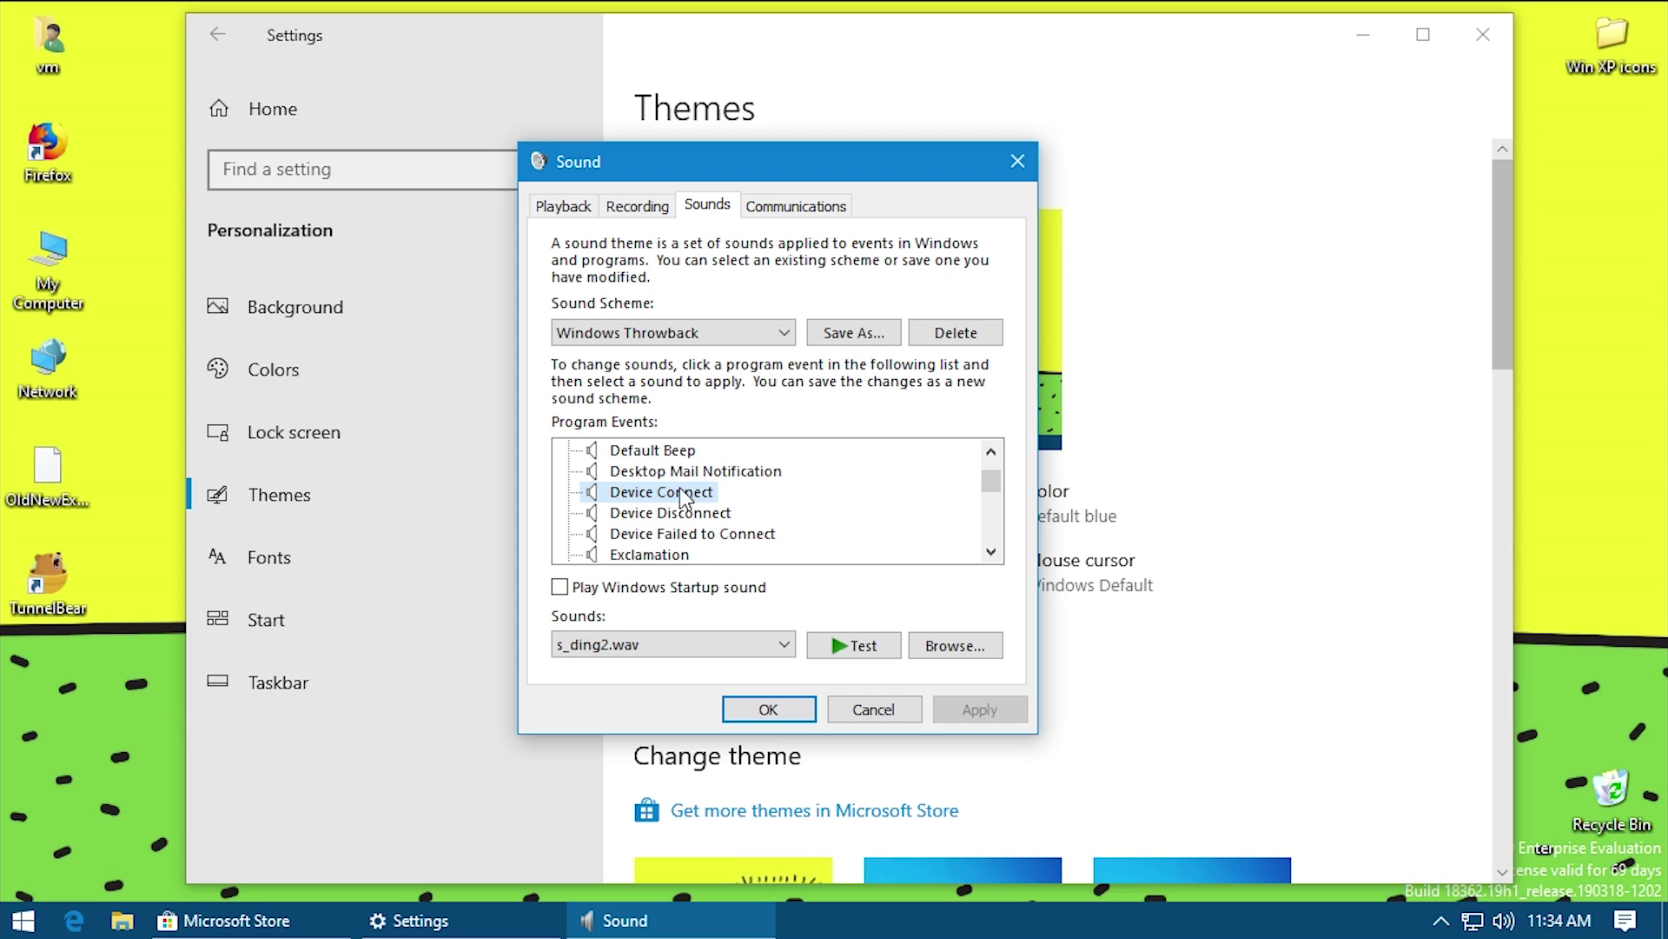
click(854, 644)
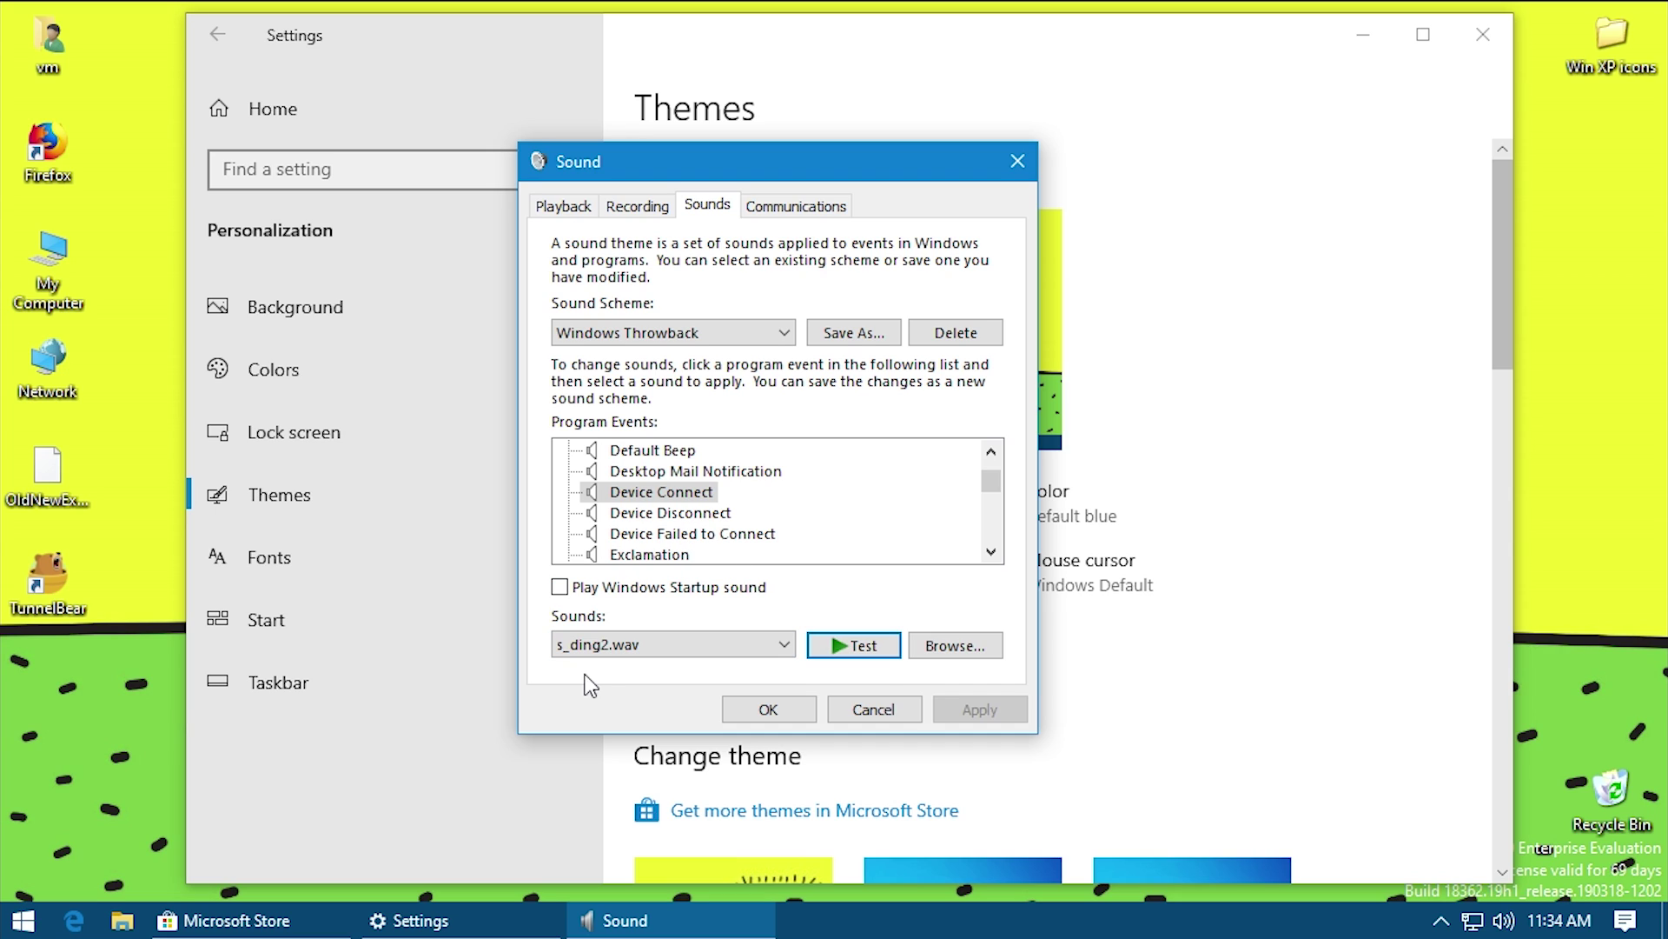
click(657, 512)
click(849, 645)
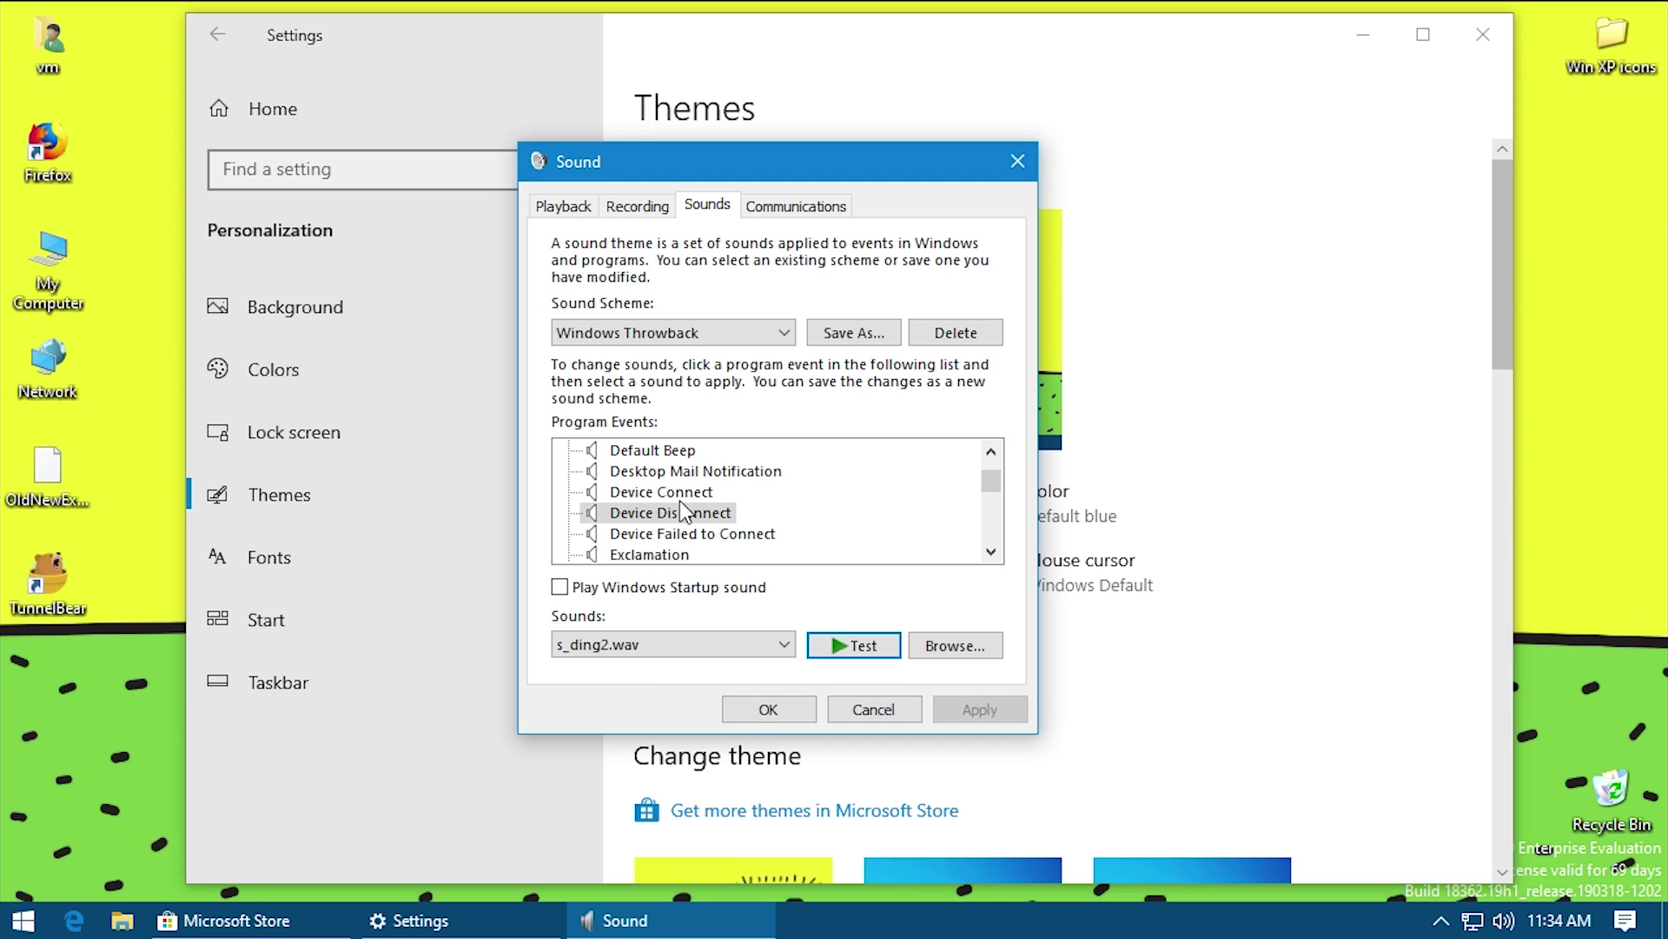
click(670, 492)
click(851, 644)
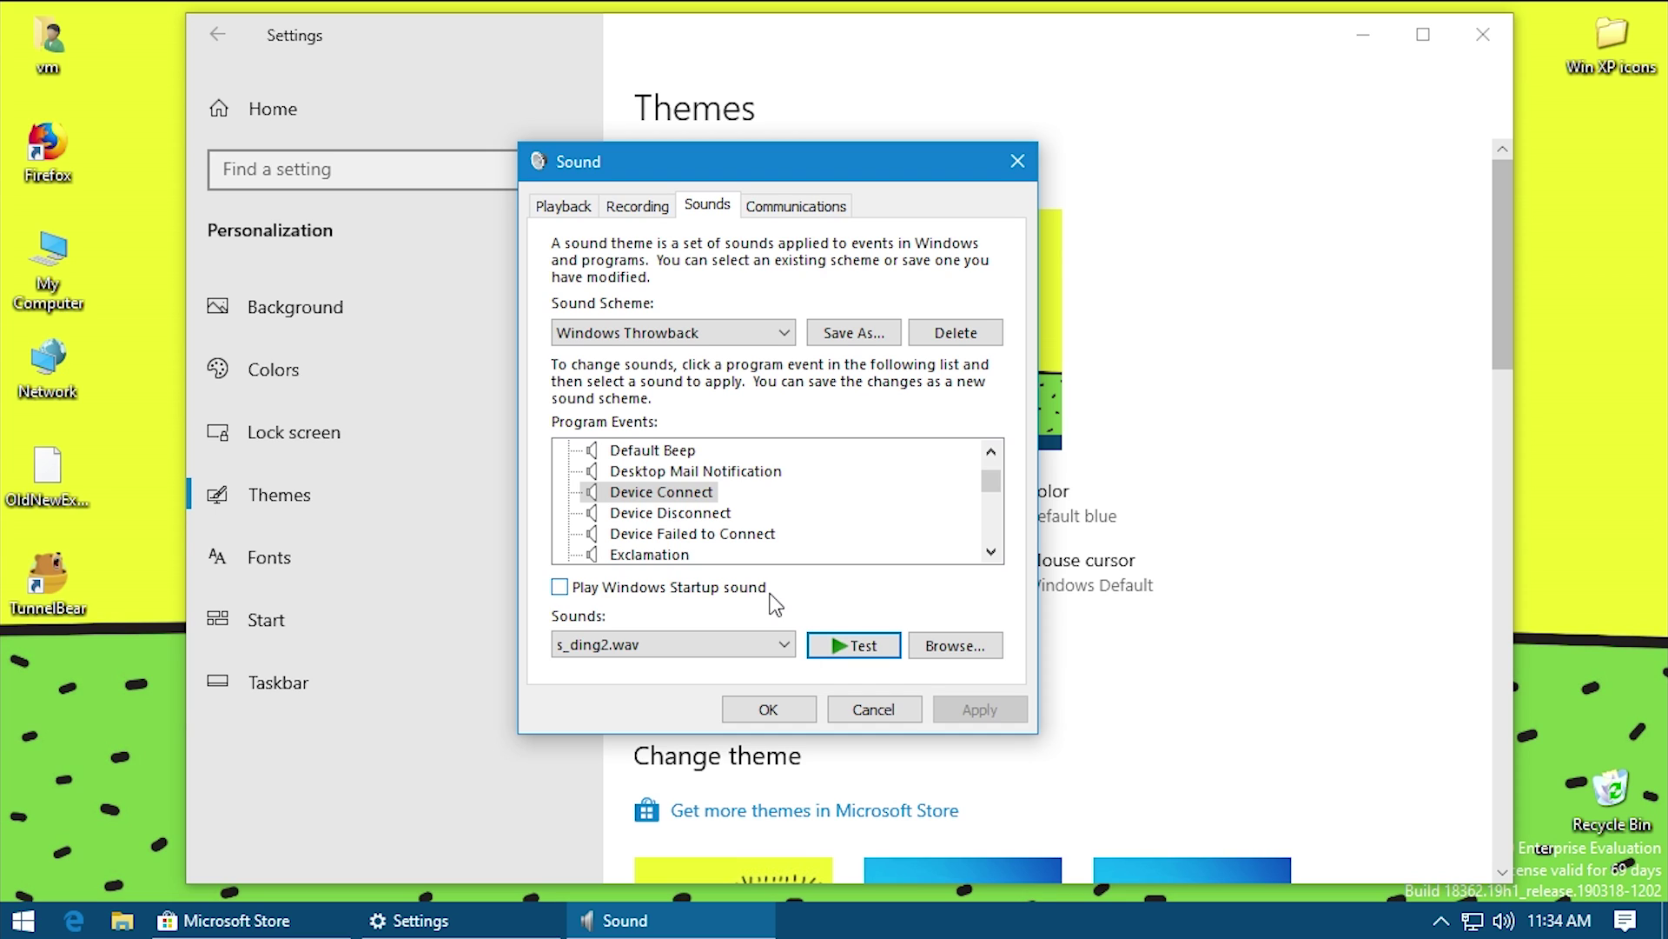
click(647, 516)
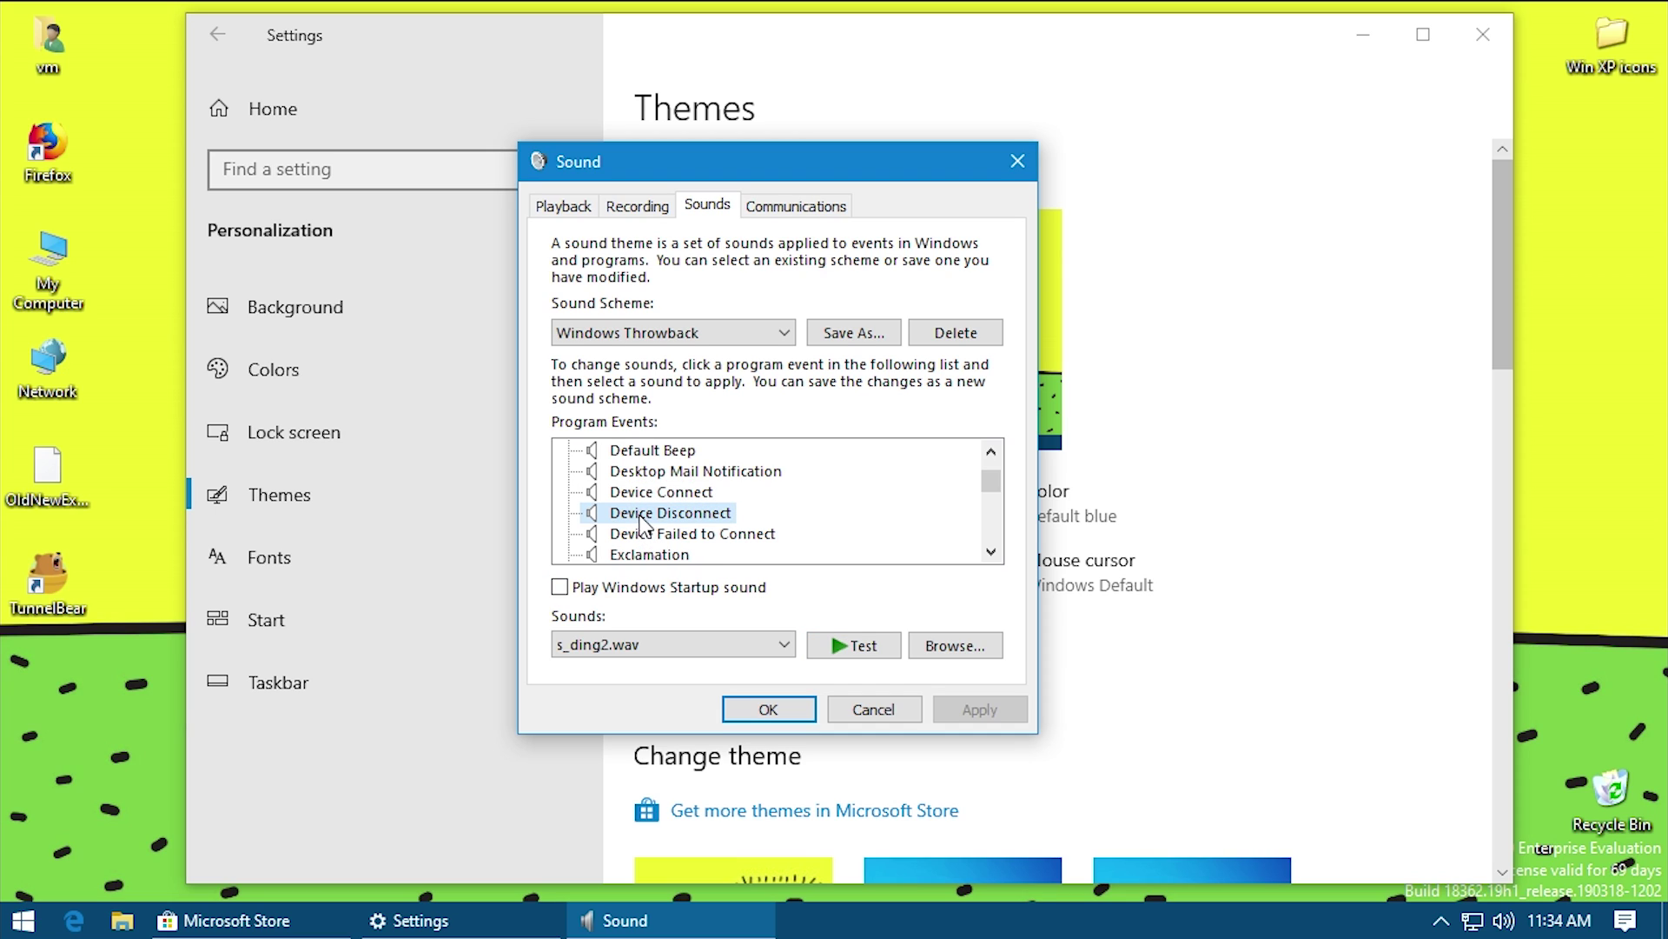
click(871, 652)
click(725, 534)
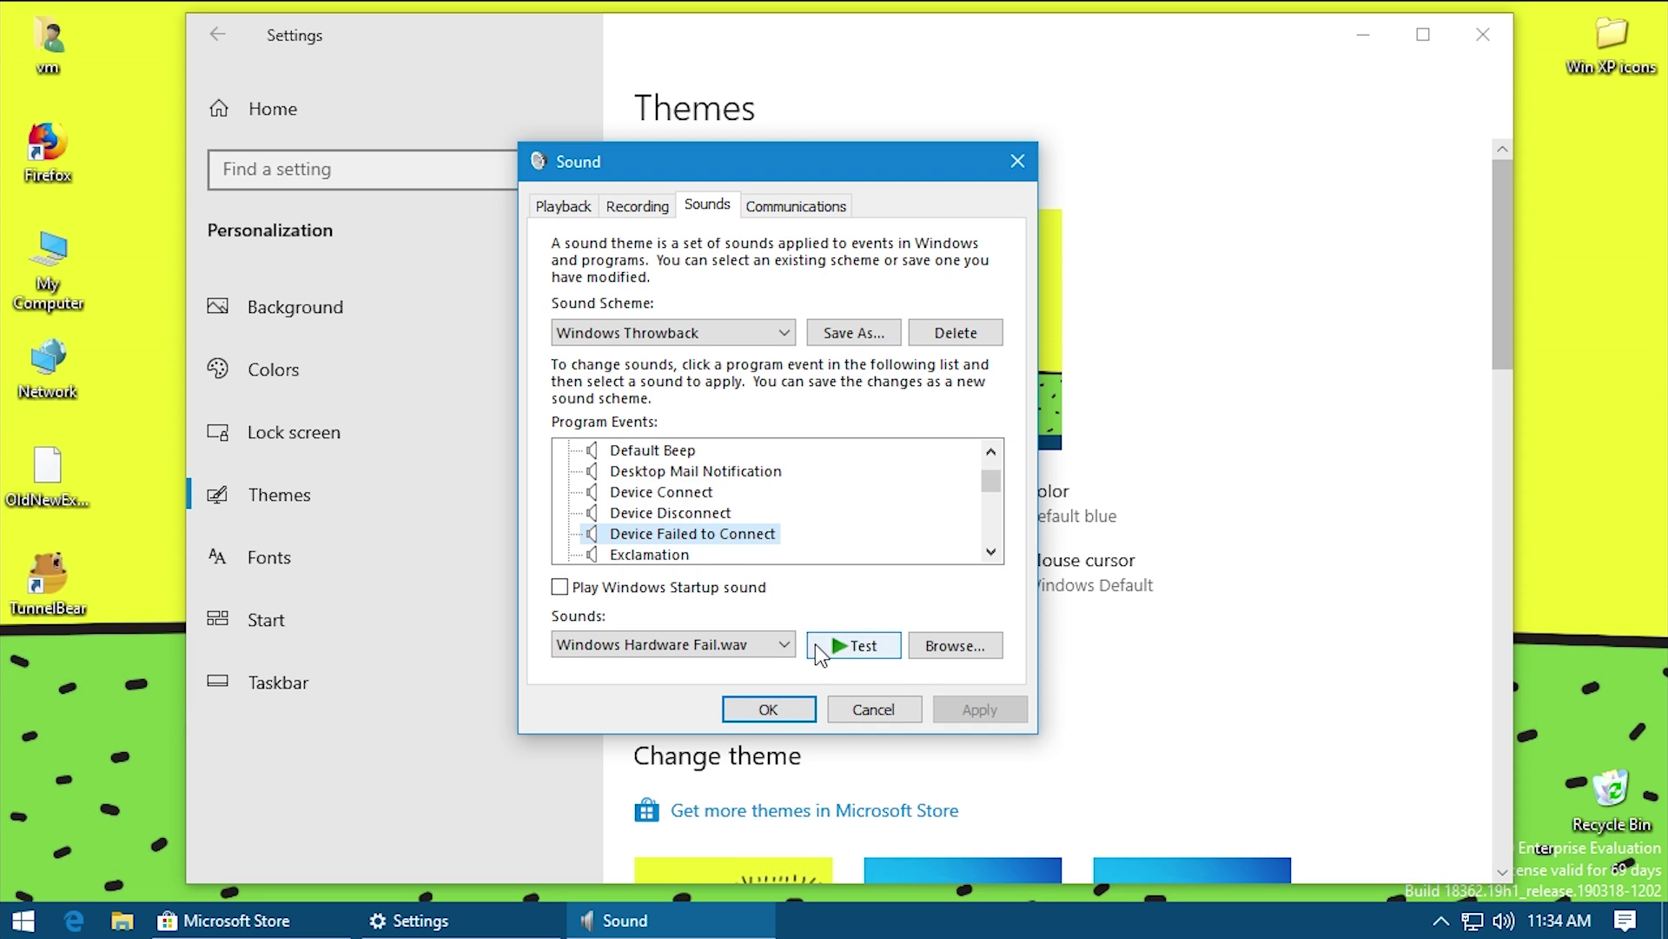
click(858, 653)
scroll(706, 544, down, 1)
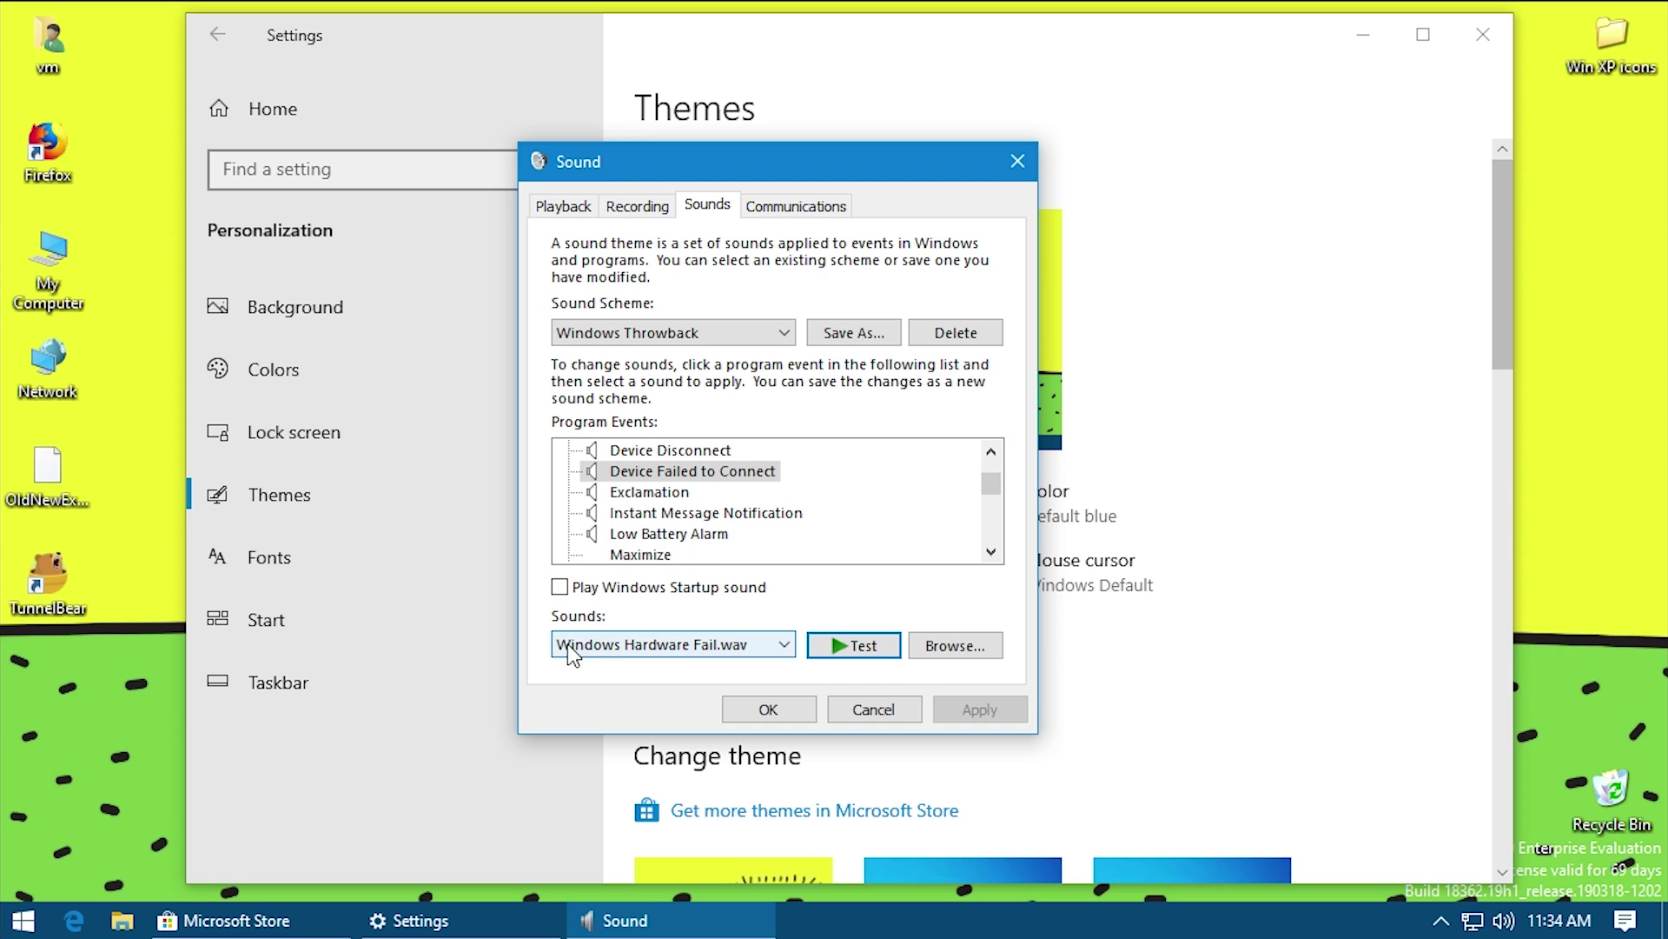
click(678, 494)
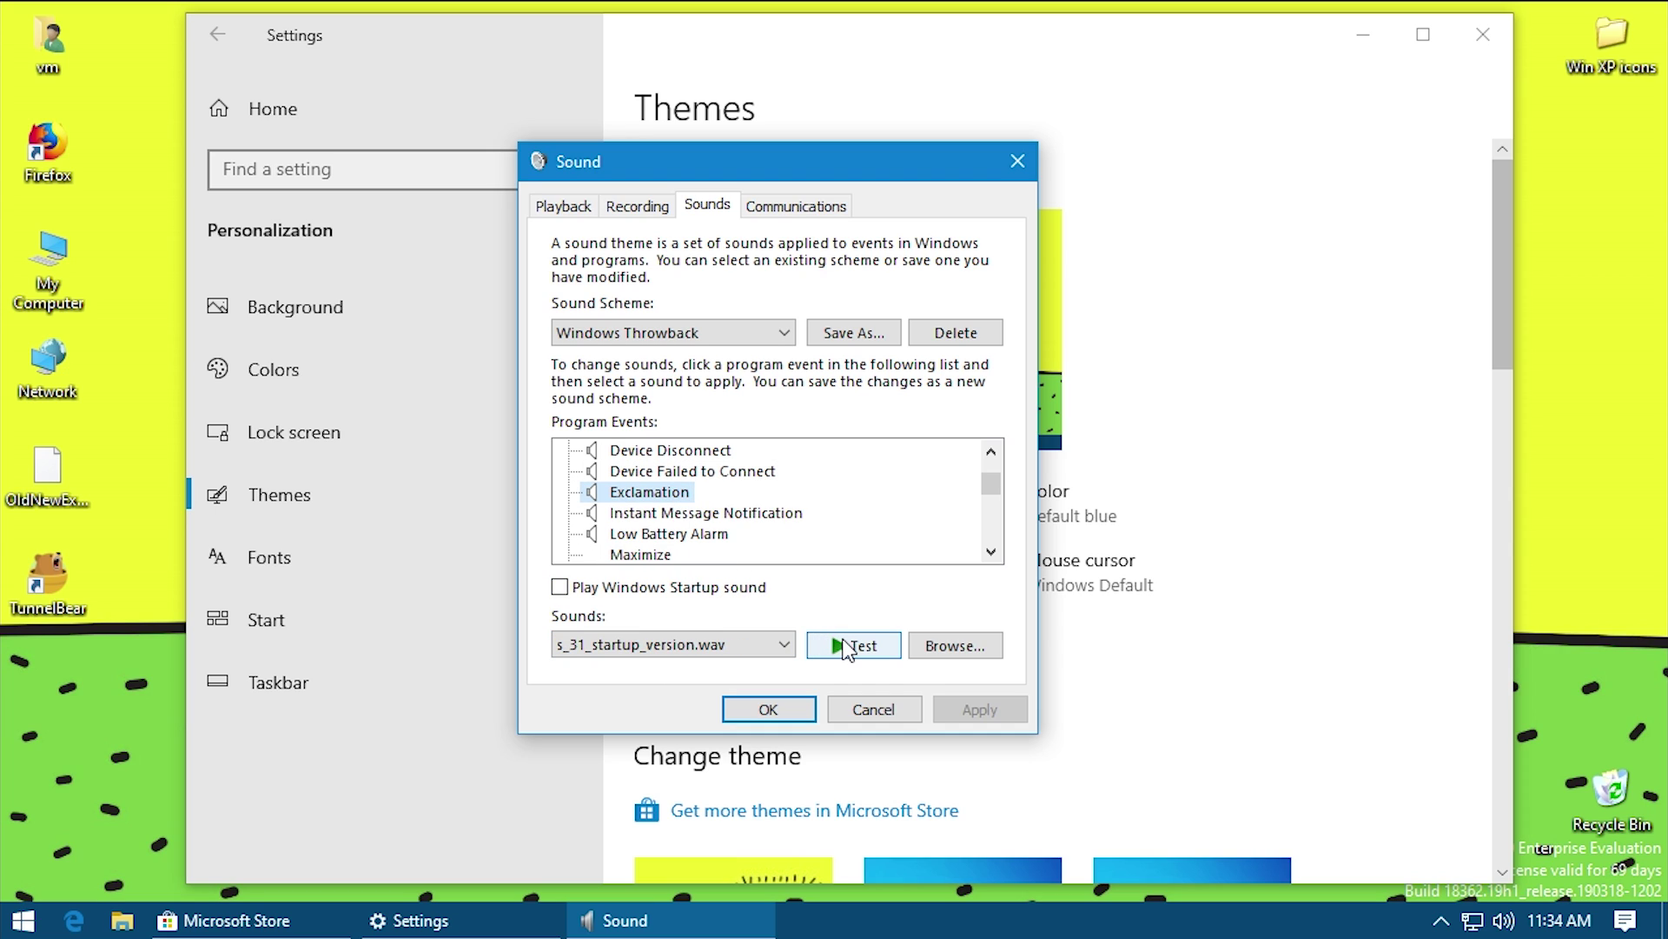
click(847, 648)
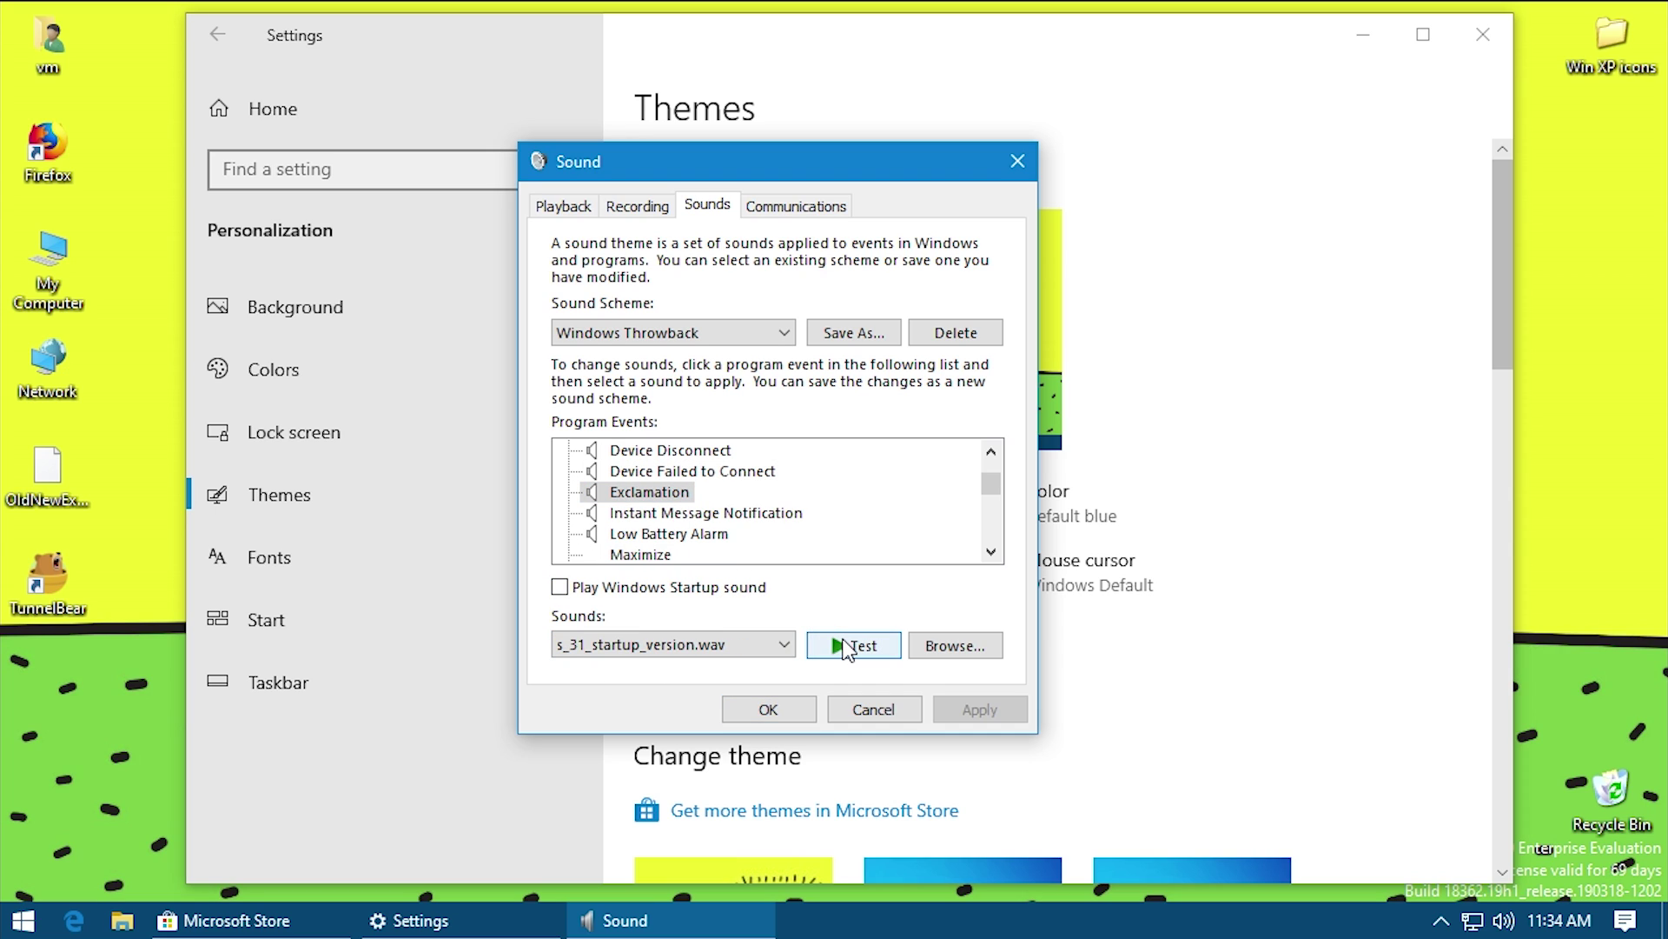
click(648, 512)
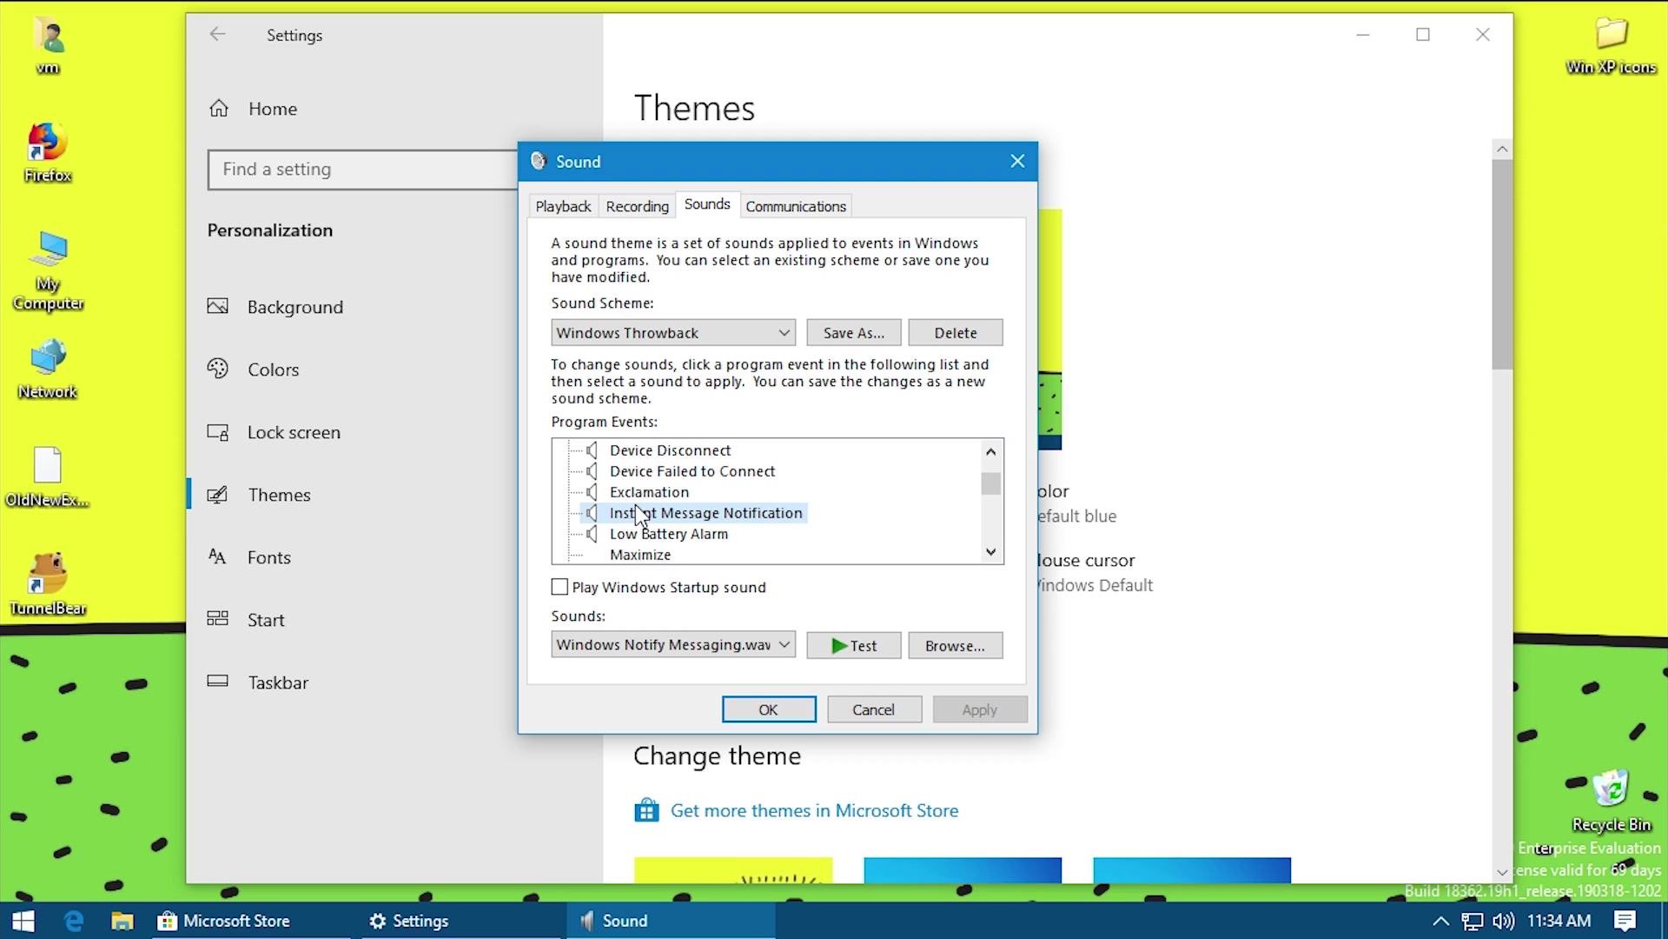
click(651, 535)
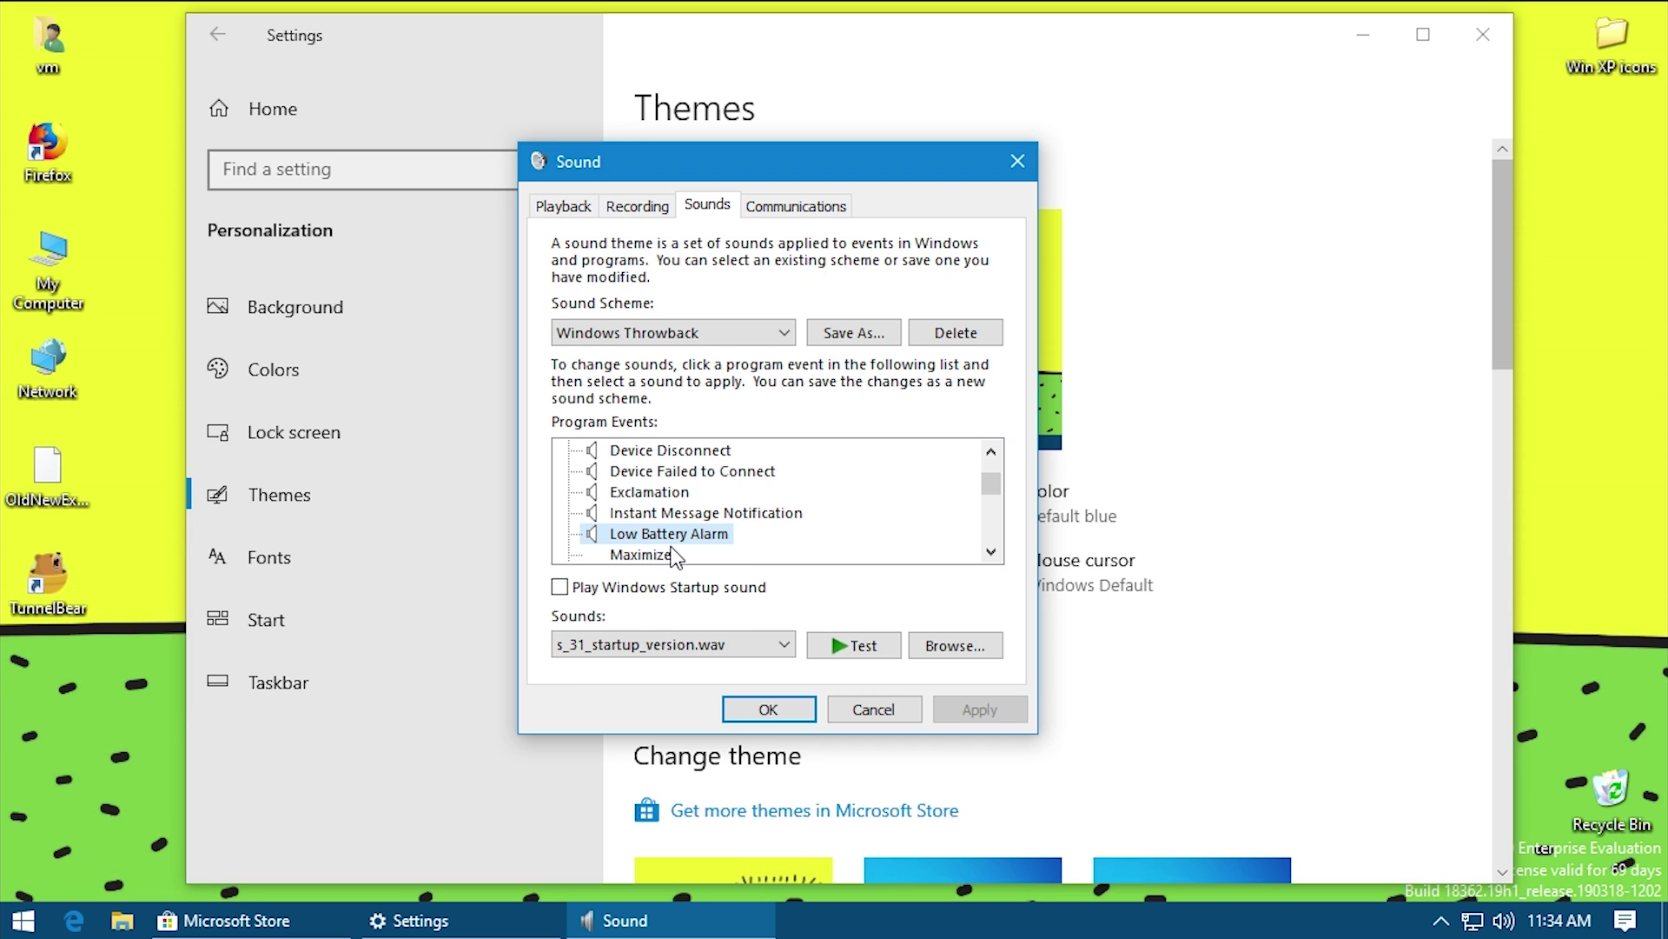
click(853, 644)
scroll(677, 558, down, 1)
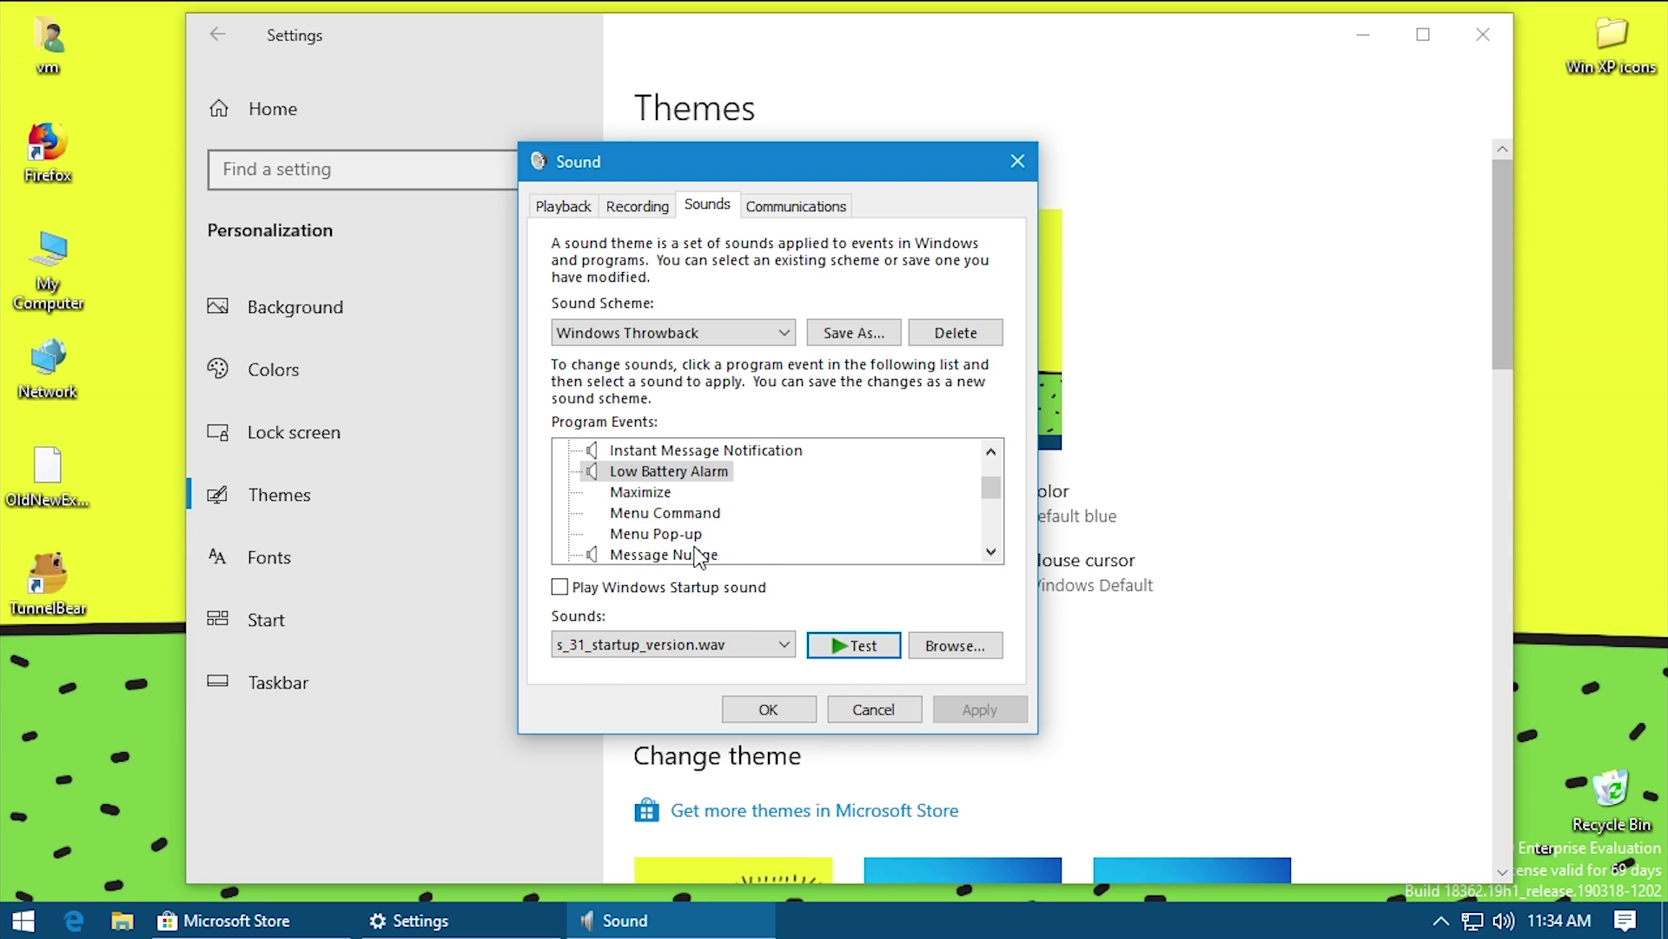
scroll(676, 561, down, 1)
click(660, 492)
click(855, 645)
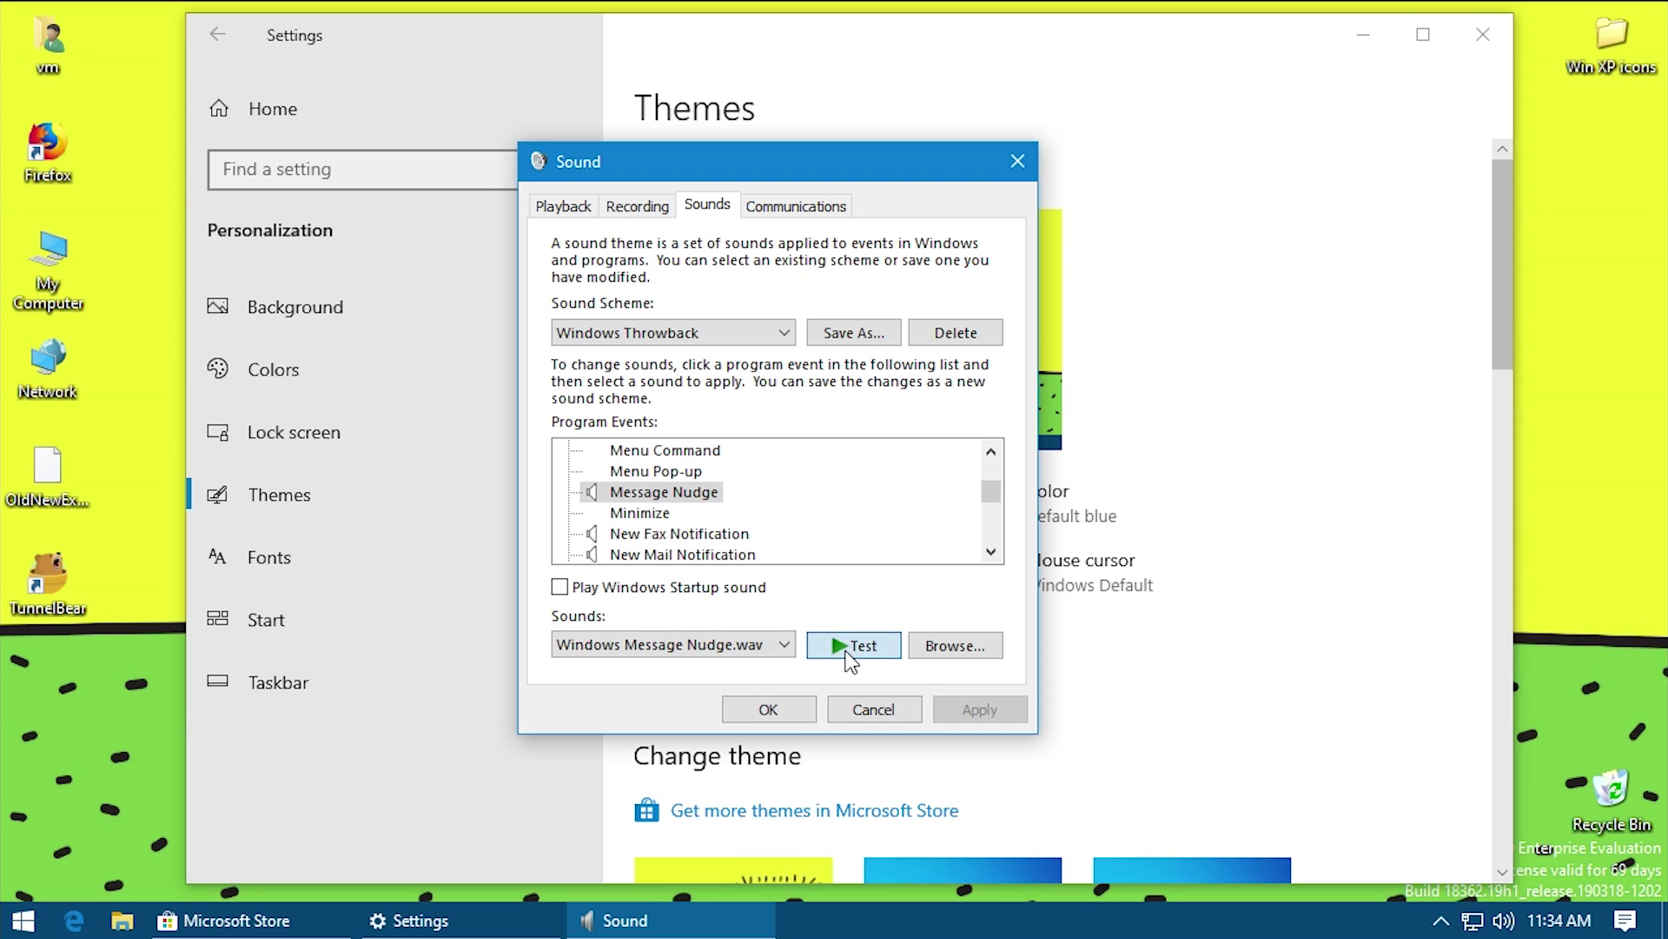
click(657, 534)
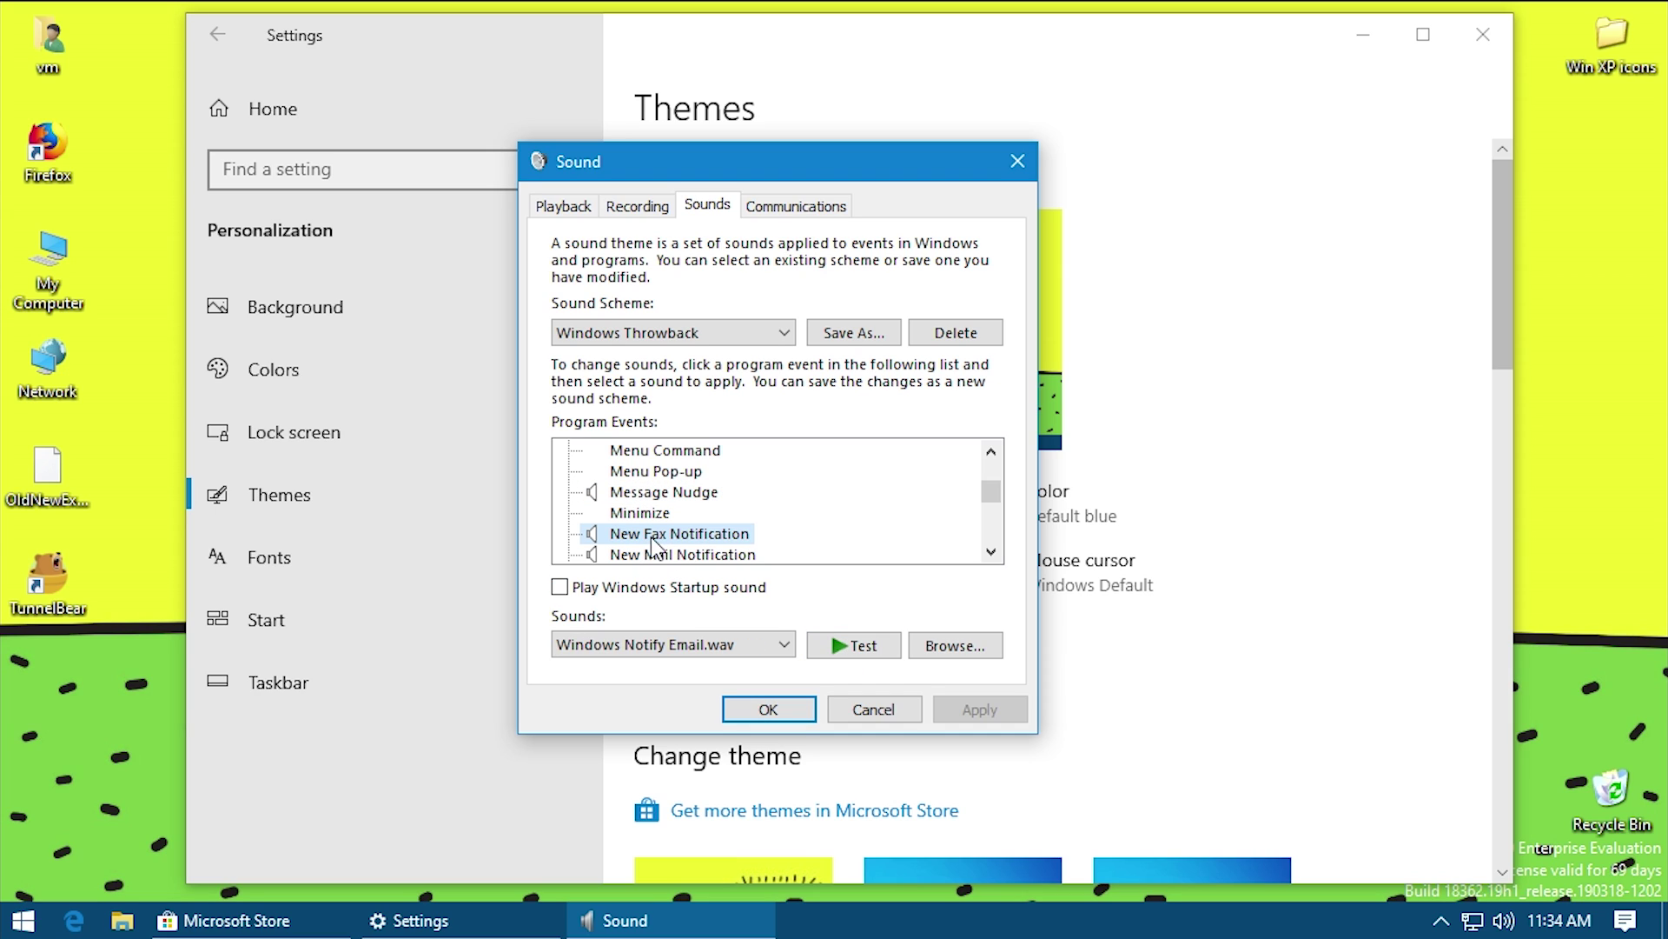
click(647, 557)
scroll(650, 561, down, 1)
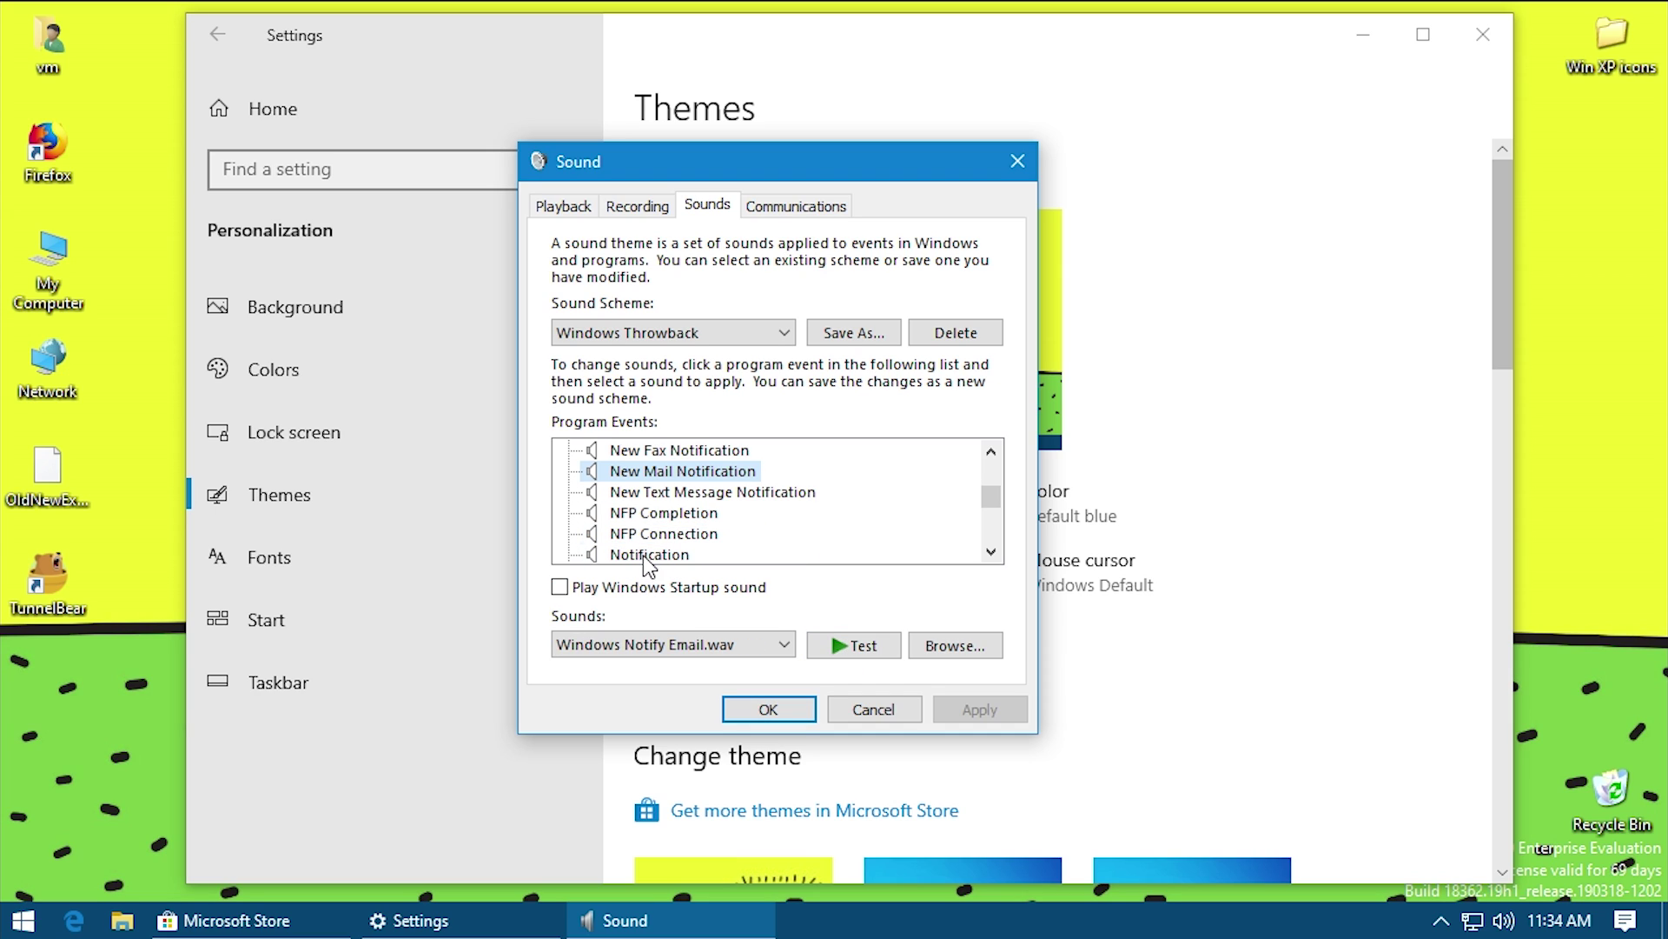
click(654, 492)
click(665, 512)
click(708, 534)
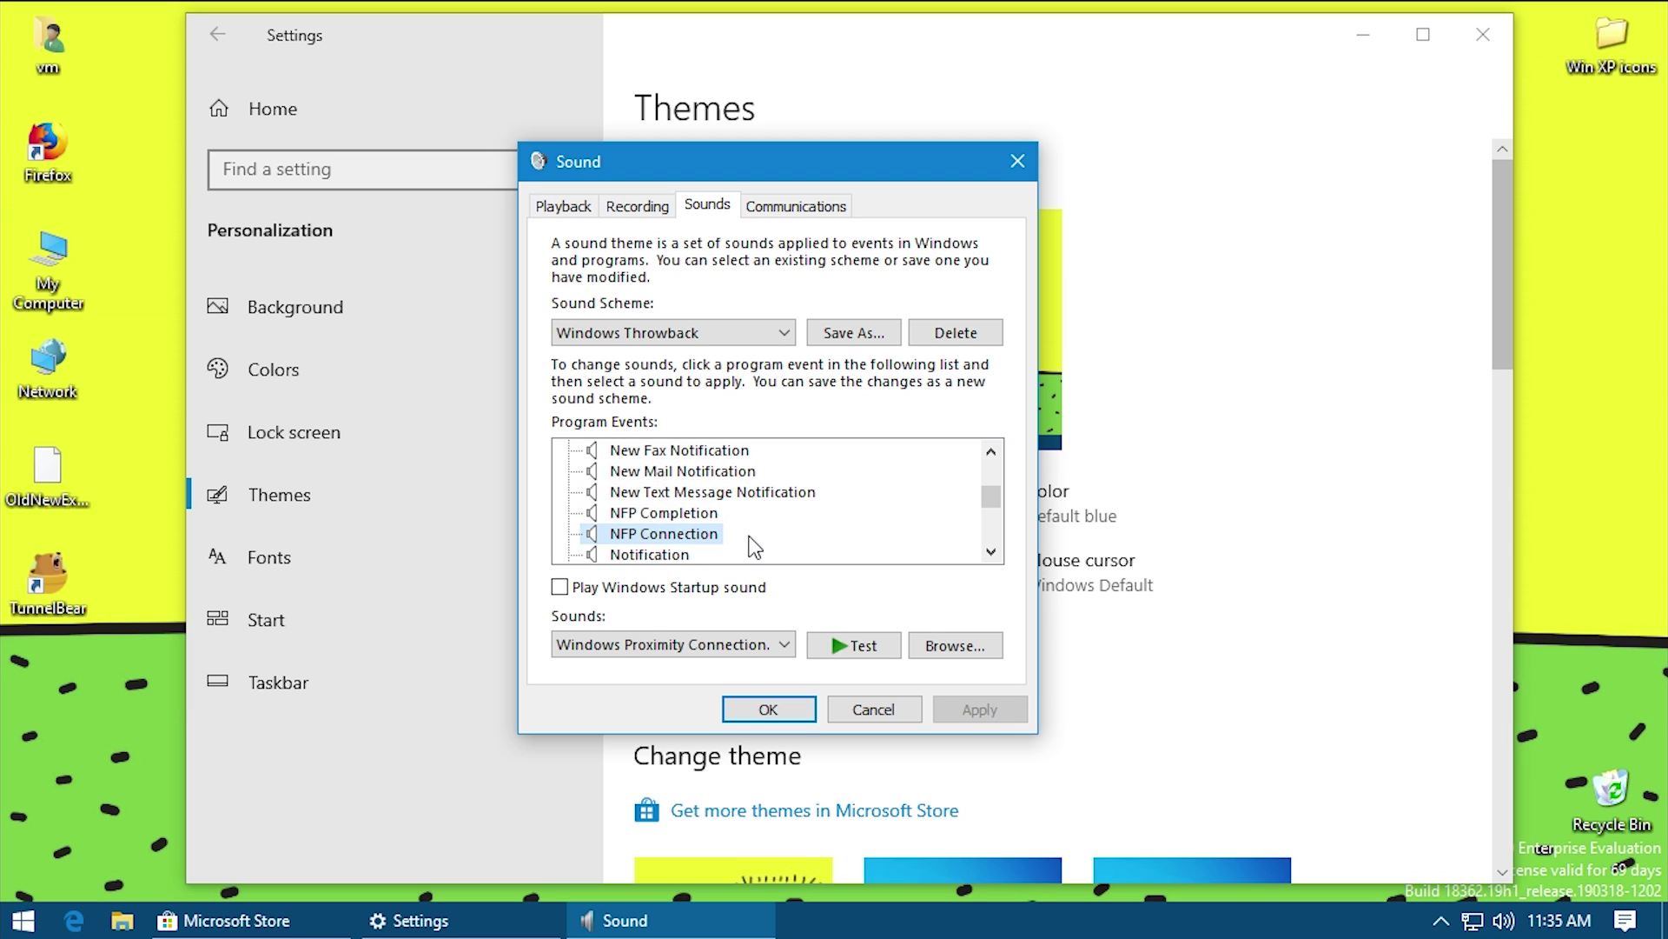
key(Down)
key(Down)
key(Down)
key(Down)
key(Down)
key(Down)
key(Down)
key(Down)
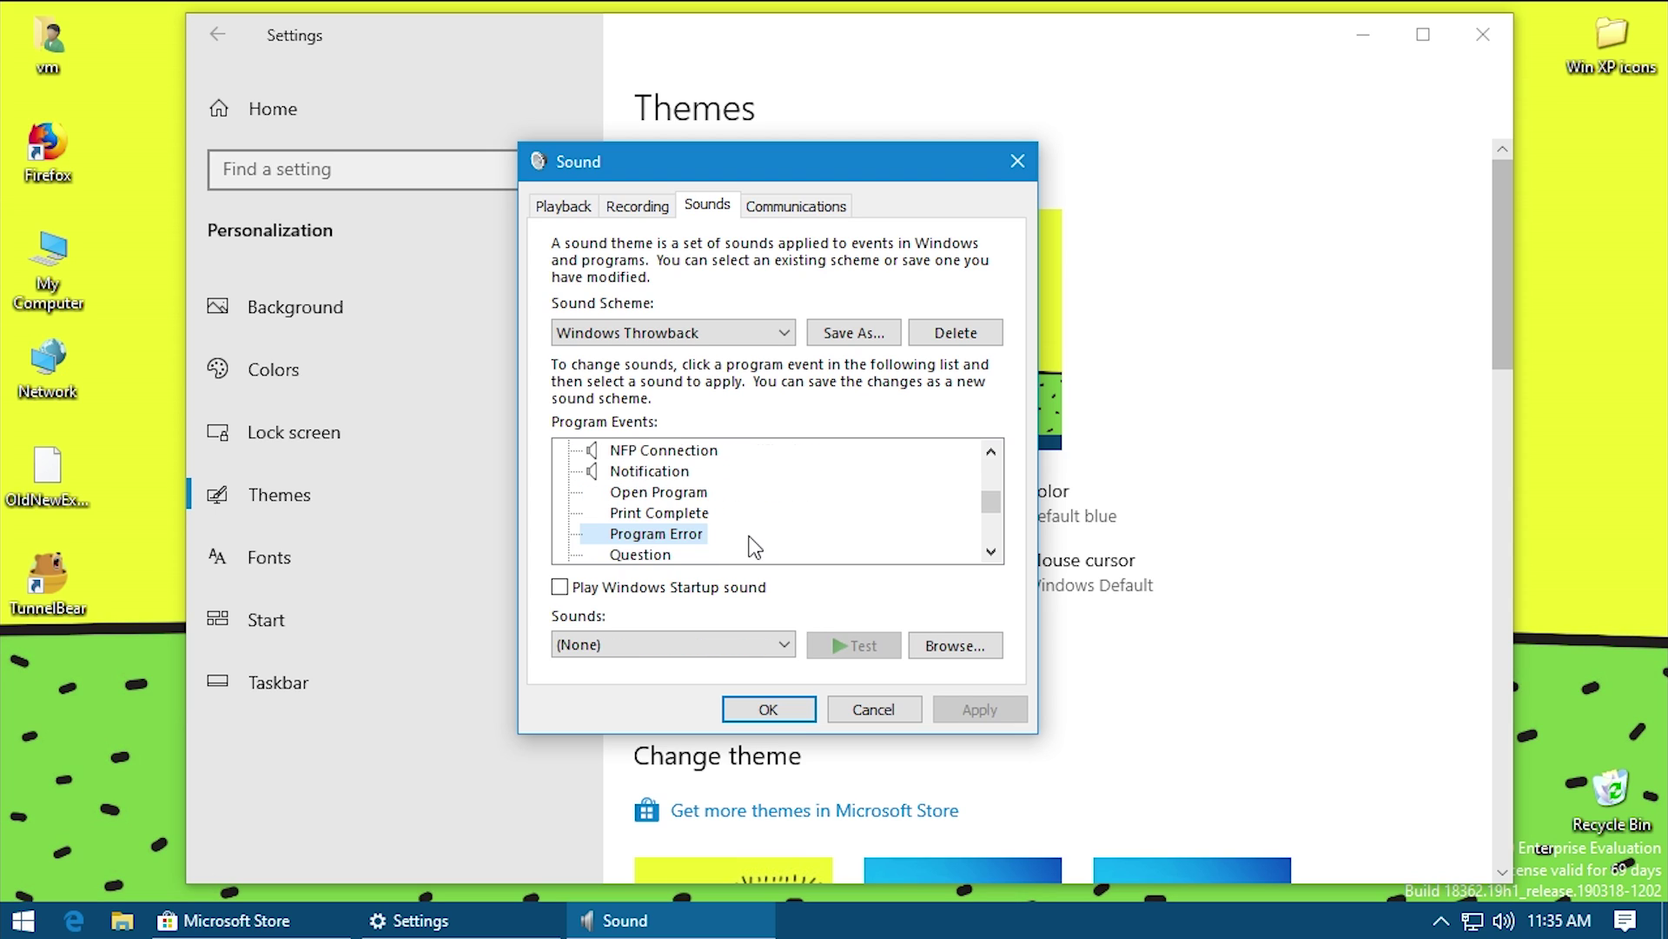
key(Down)
key(Down)
key(Down)
key(Down)
key(Up)
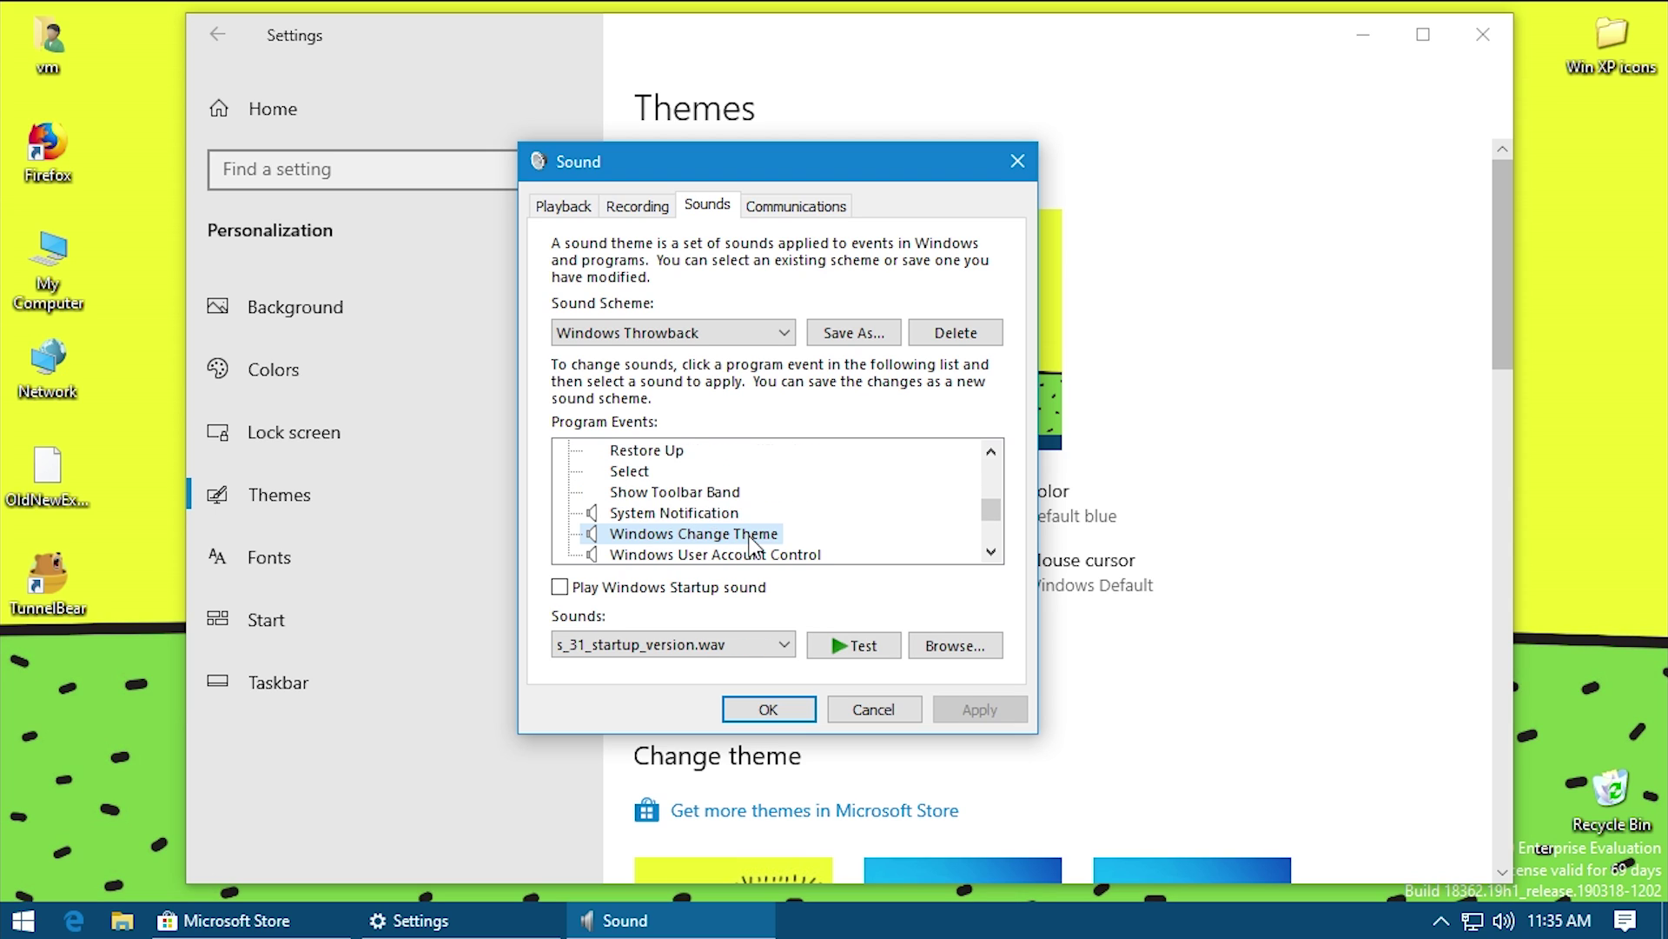
key(Up)
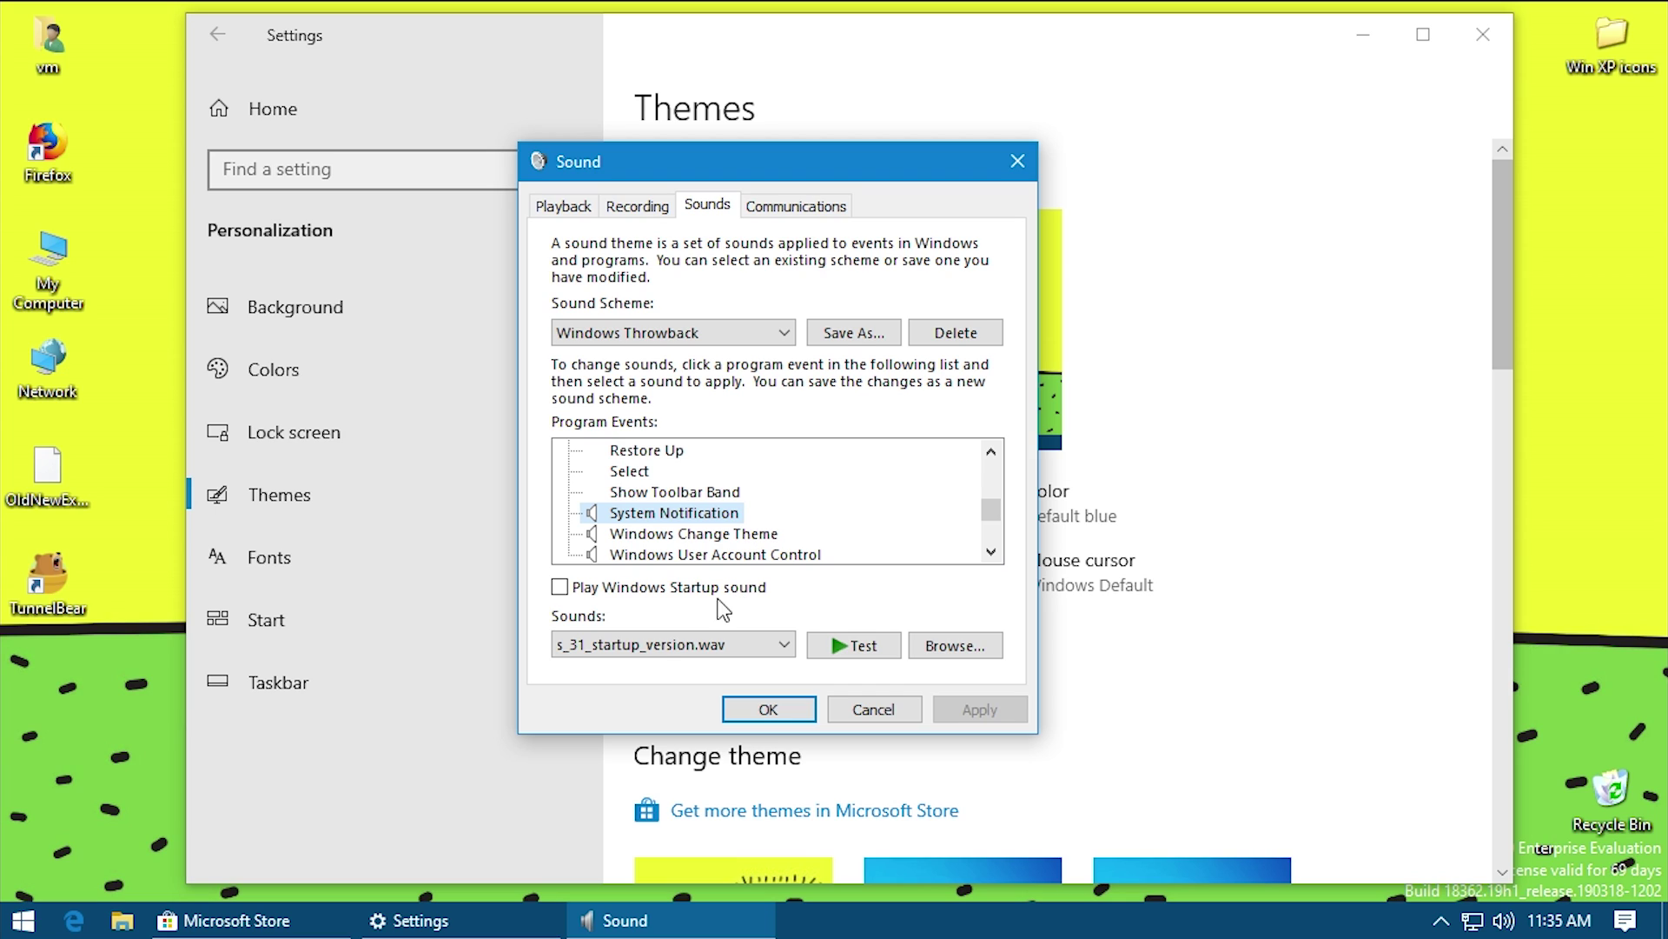
key(Down)
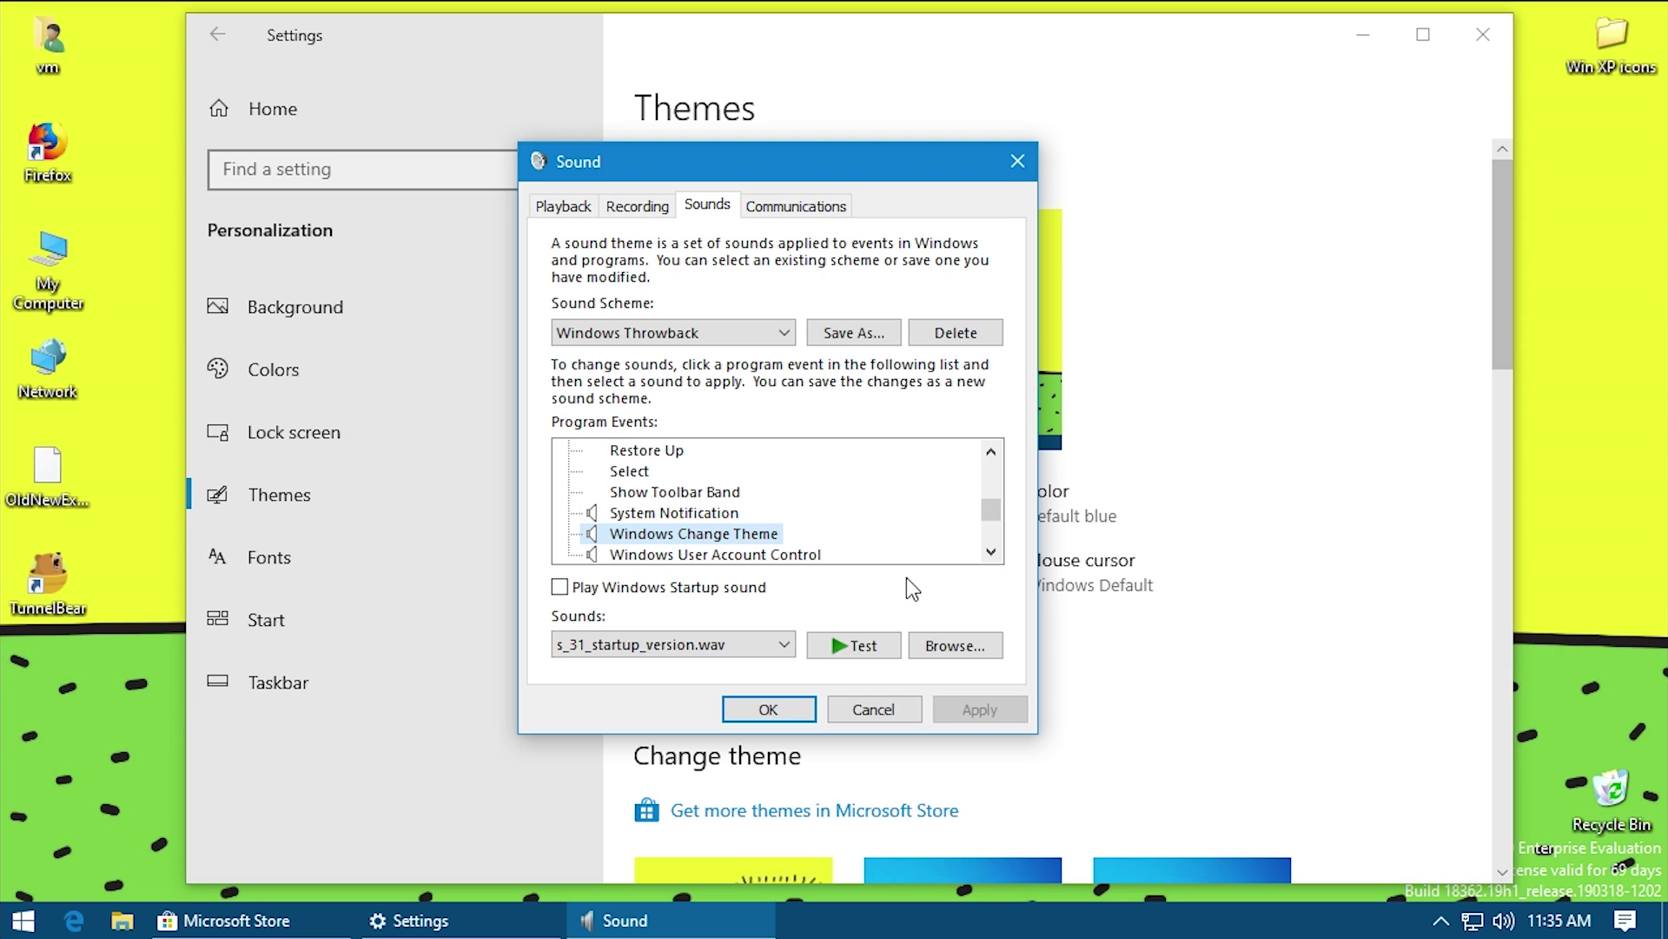
key(Down)
click(850, 644)
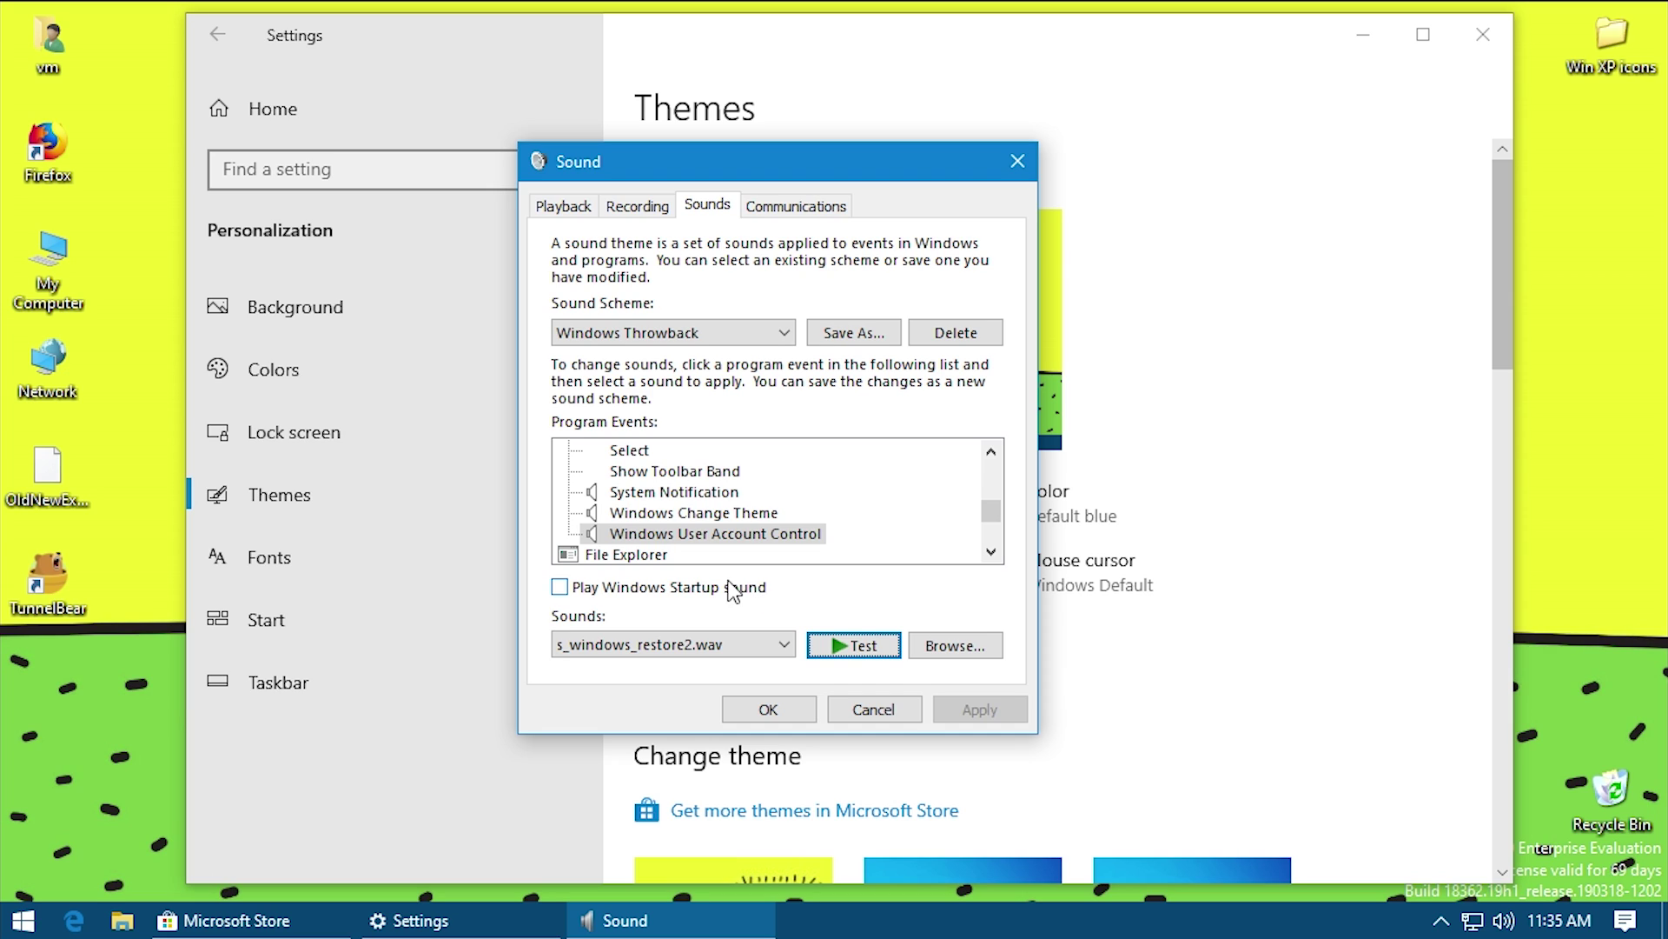
click(708, 536)
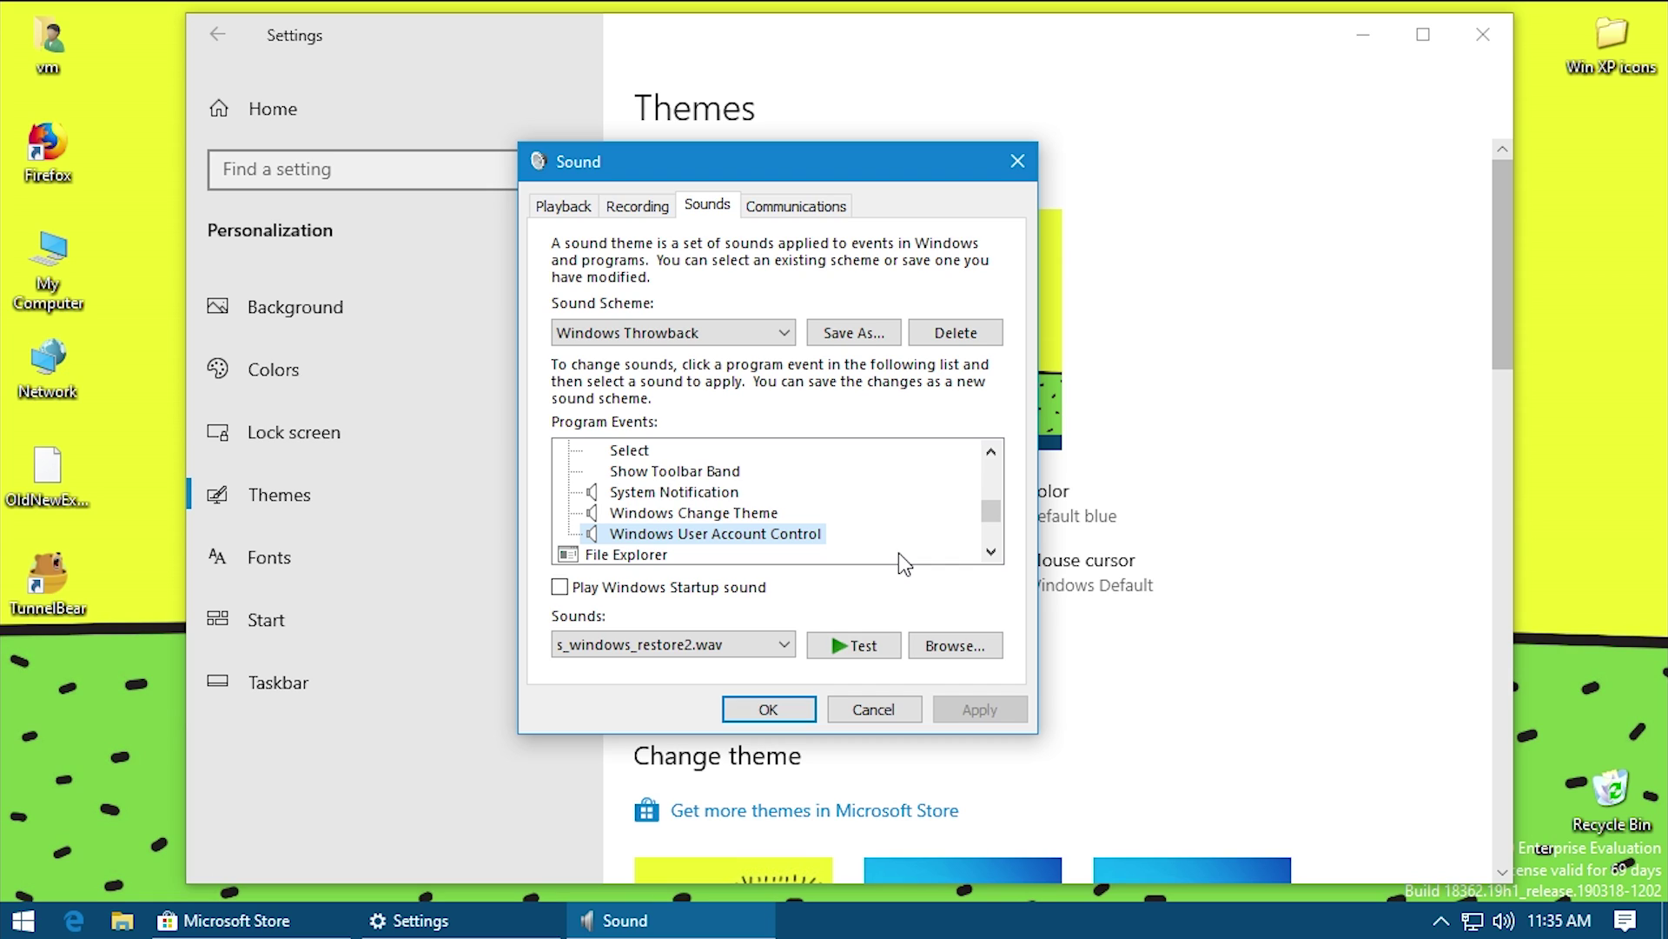
Find the Windows Speech Recognition events and preview the Disambiguation Panel sound.
click(850, 644)
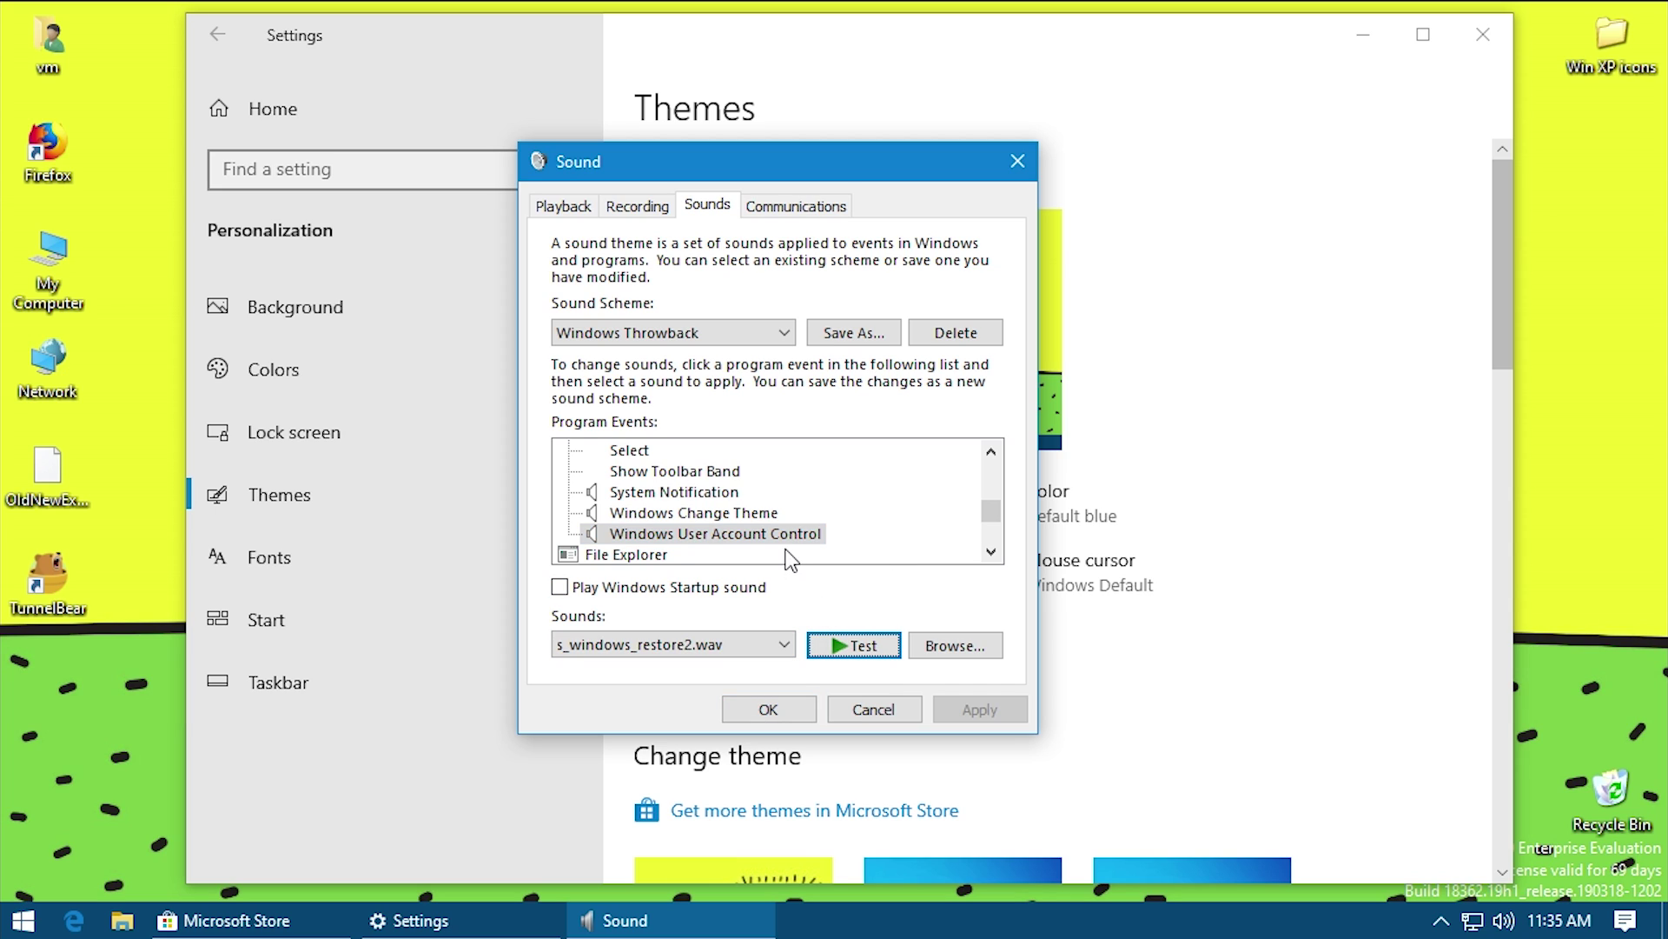
scroll(791, 558, down, 1)
scroll(711, 531, down, 1)
scroll(712, 527, up, 1)
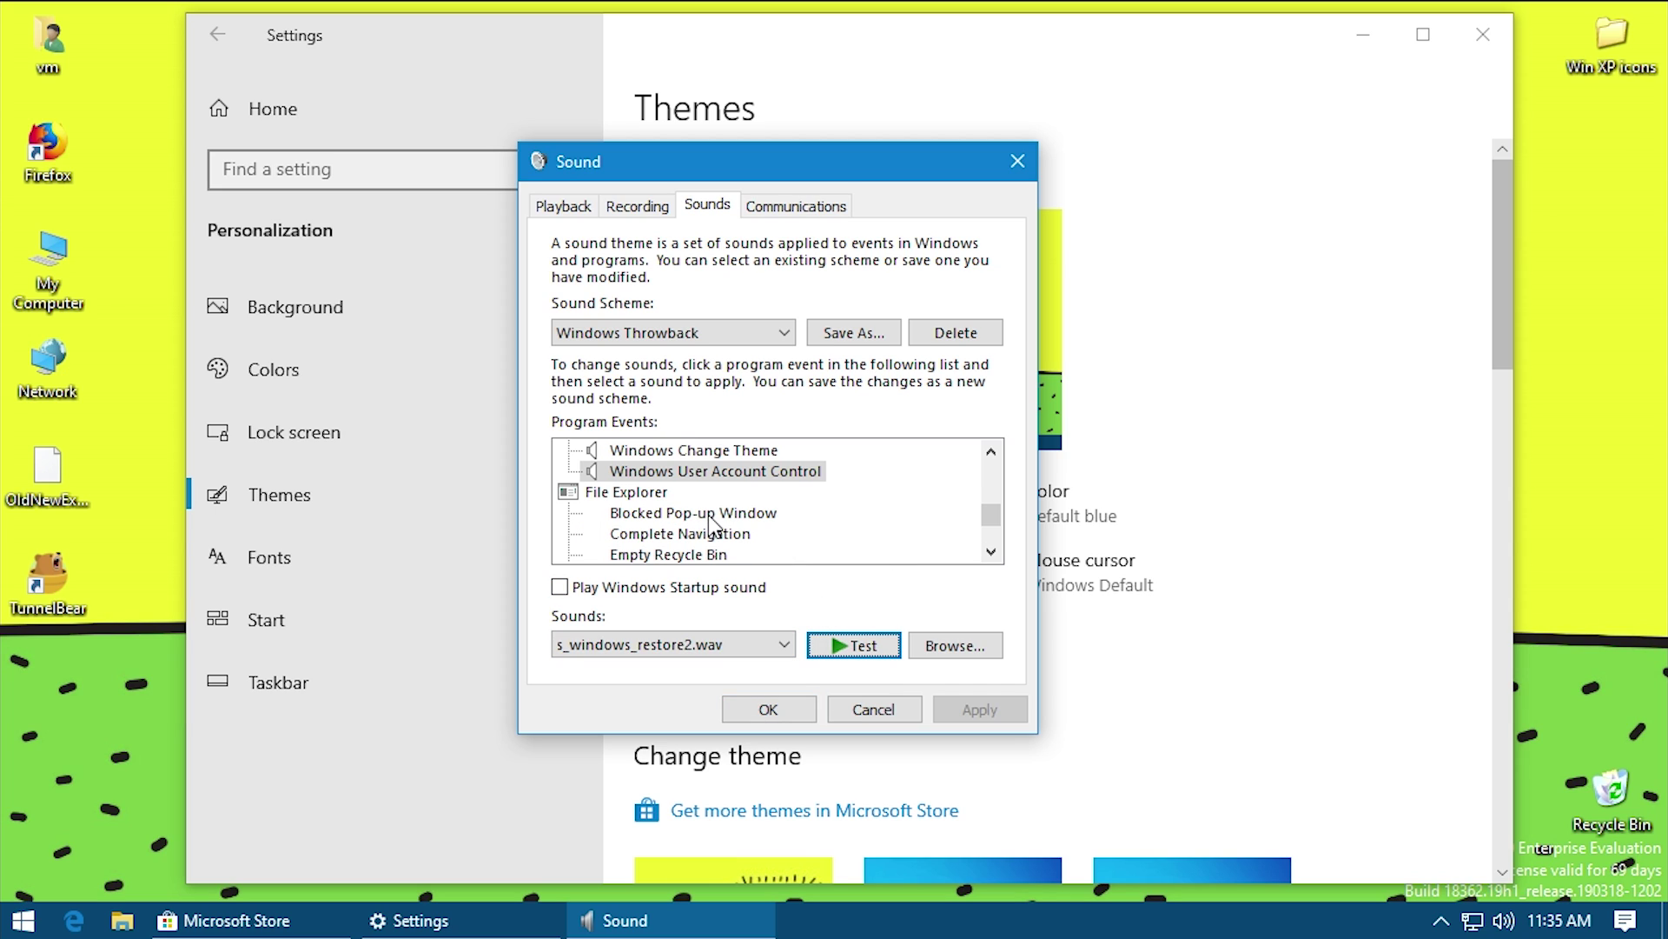
scroll(695, 521, down, 2)
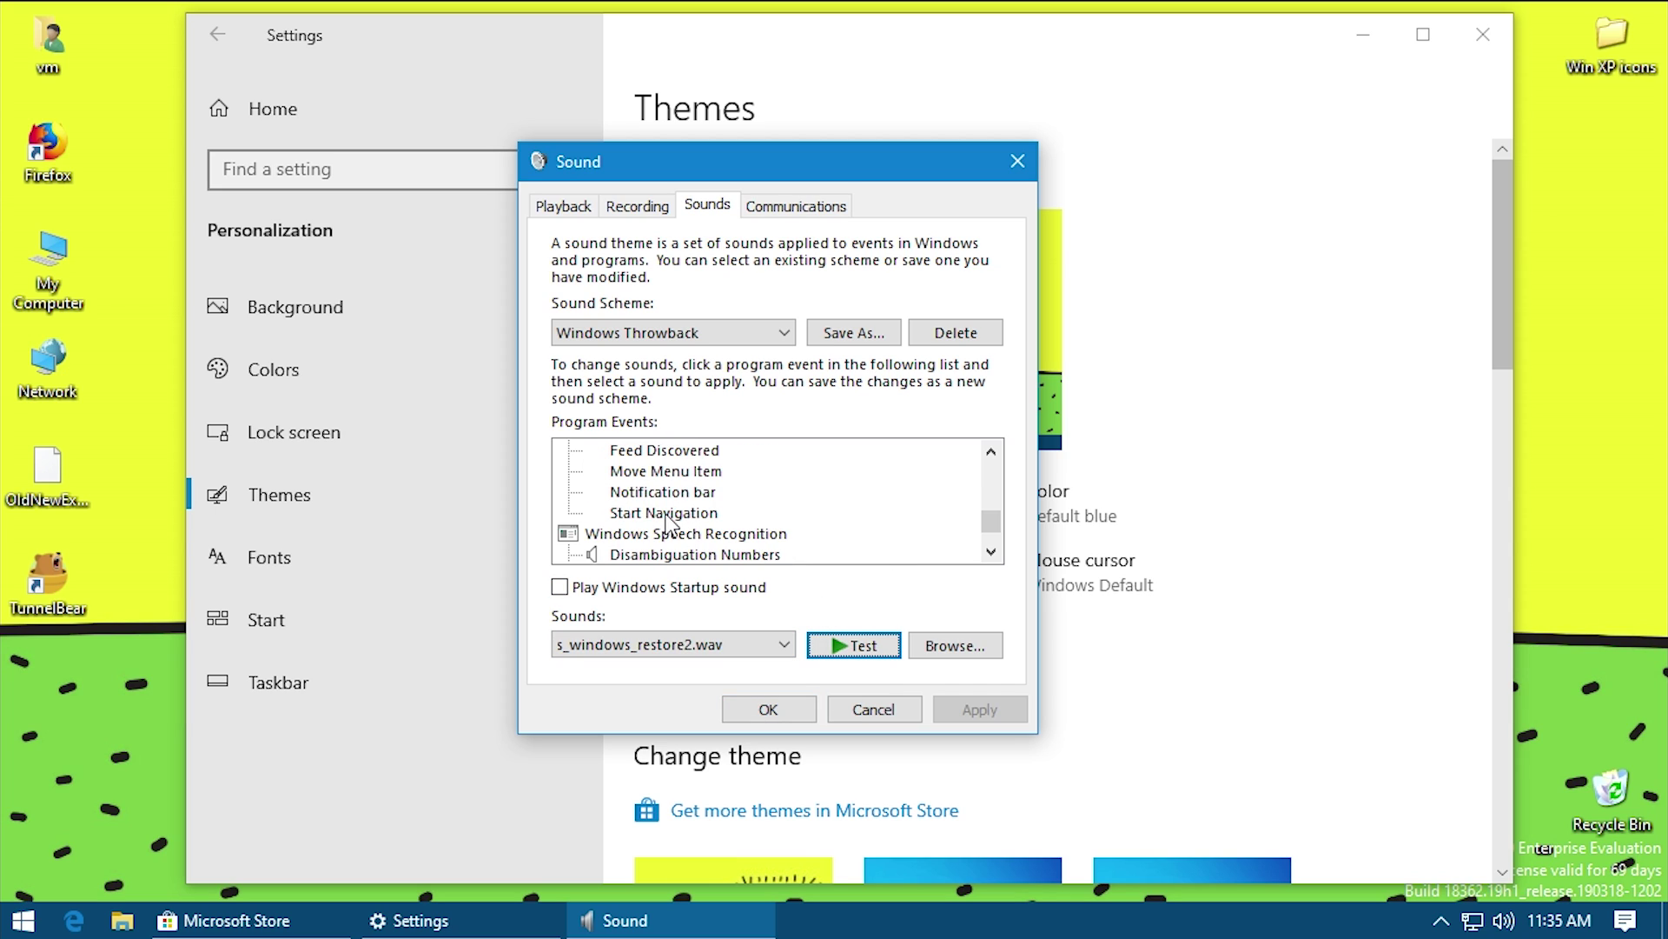
scroll(669, 520, up, 1)
scroll(662, 518, down, 2)
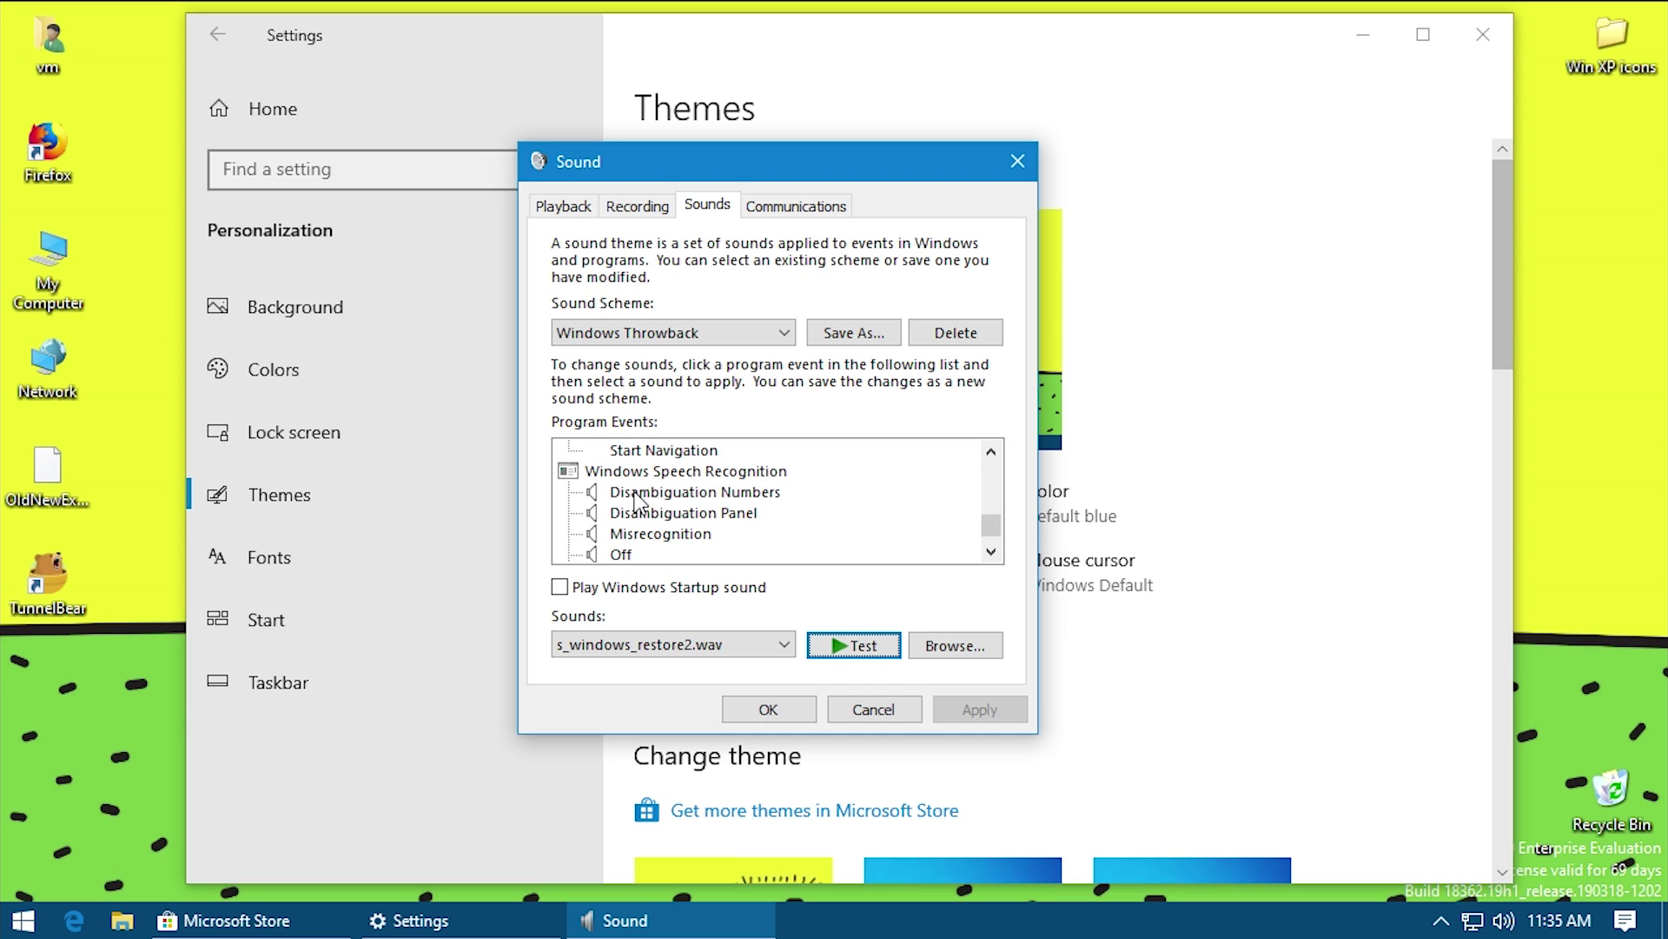
click(635, 494)
click(640, 514)
click(641, 534)
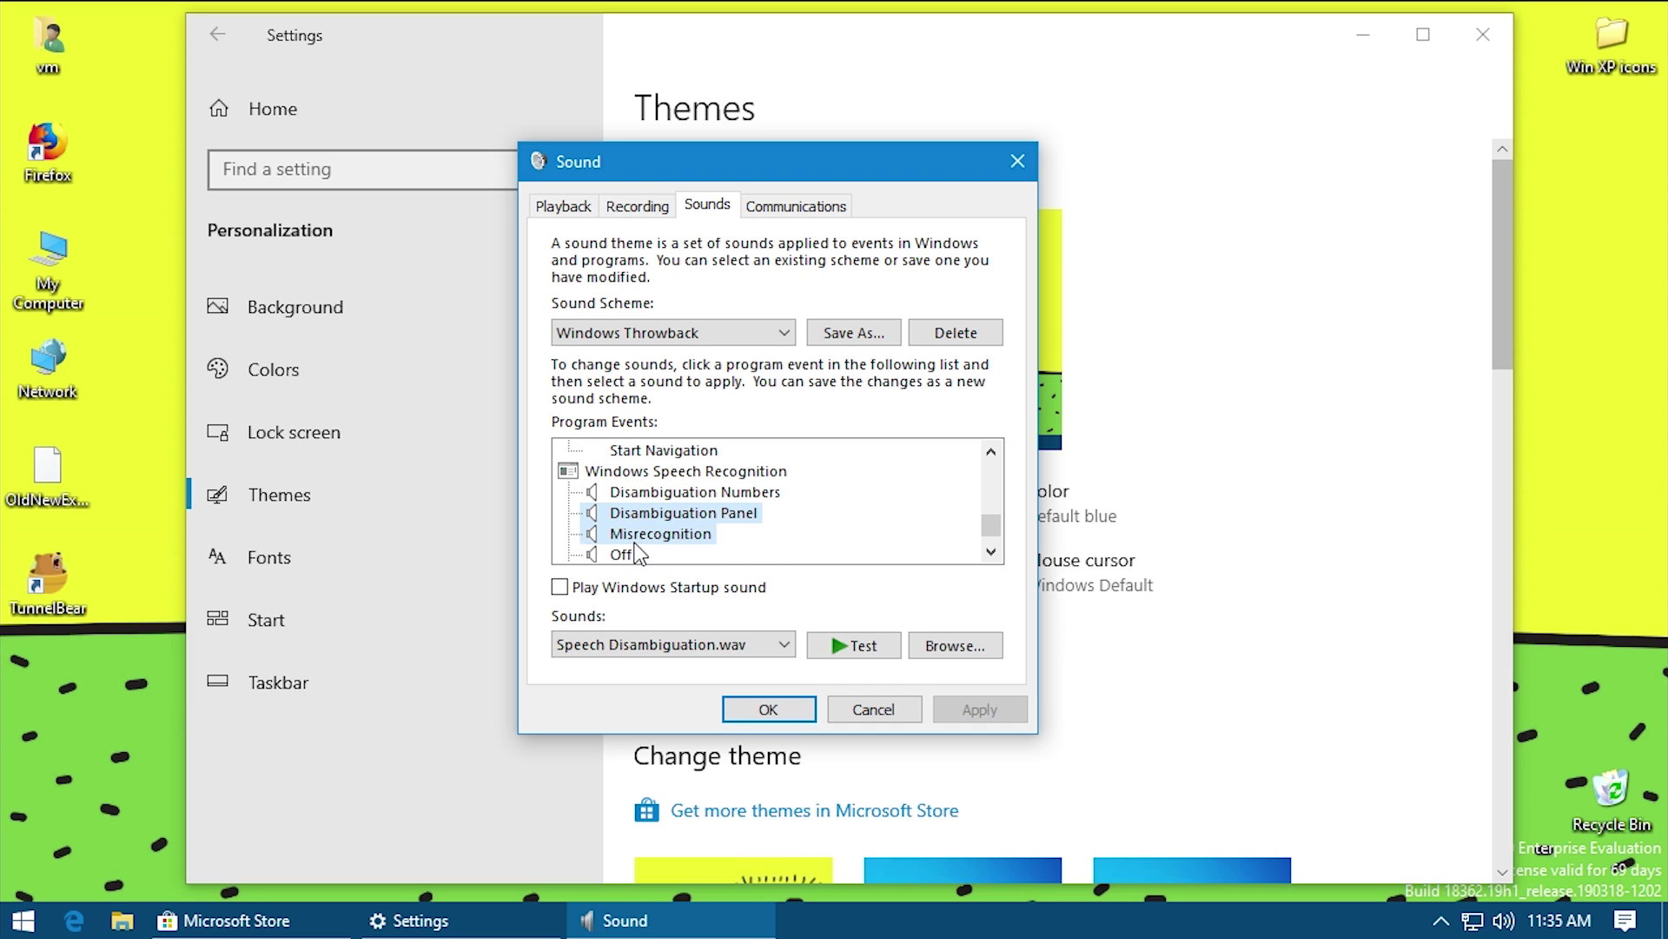
click(648, 513)
click(837, 656)
Preview the speech Off, On, Sleep and Misrecognition sounds.
scroll(660, 548, down, 1)
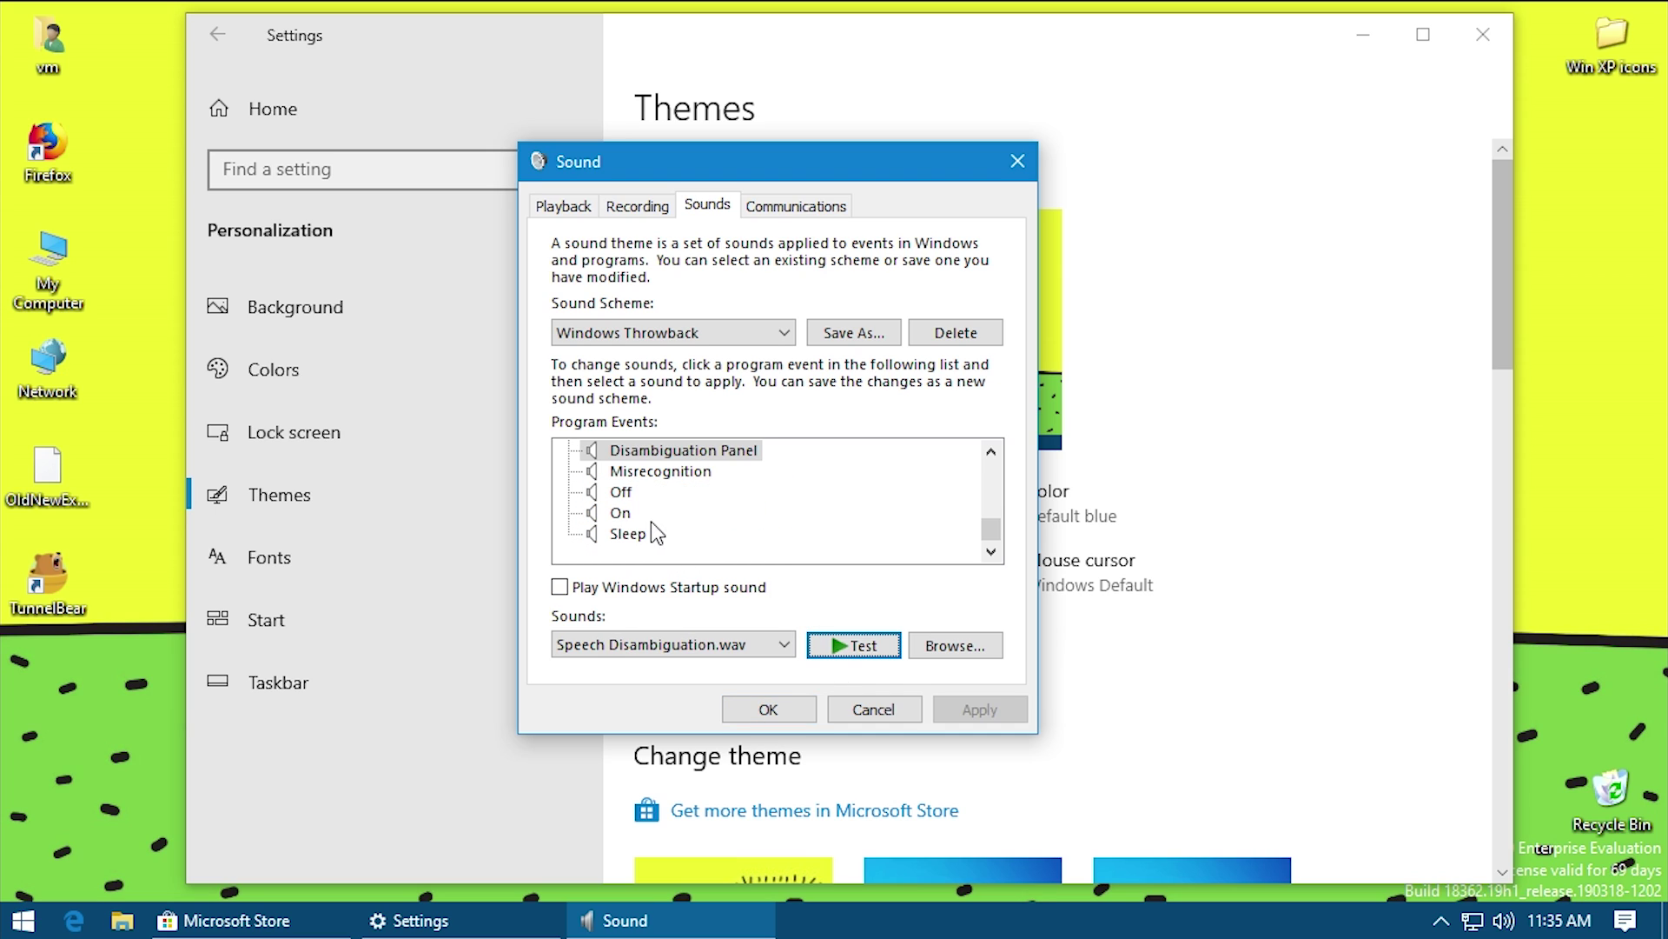
click(620, 492)
click(826, 645)
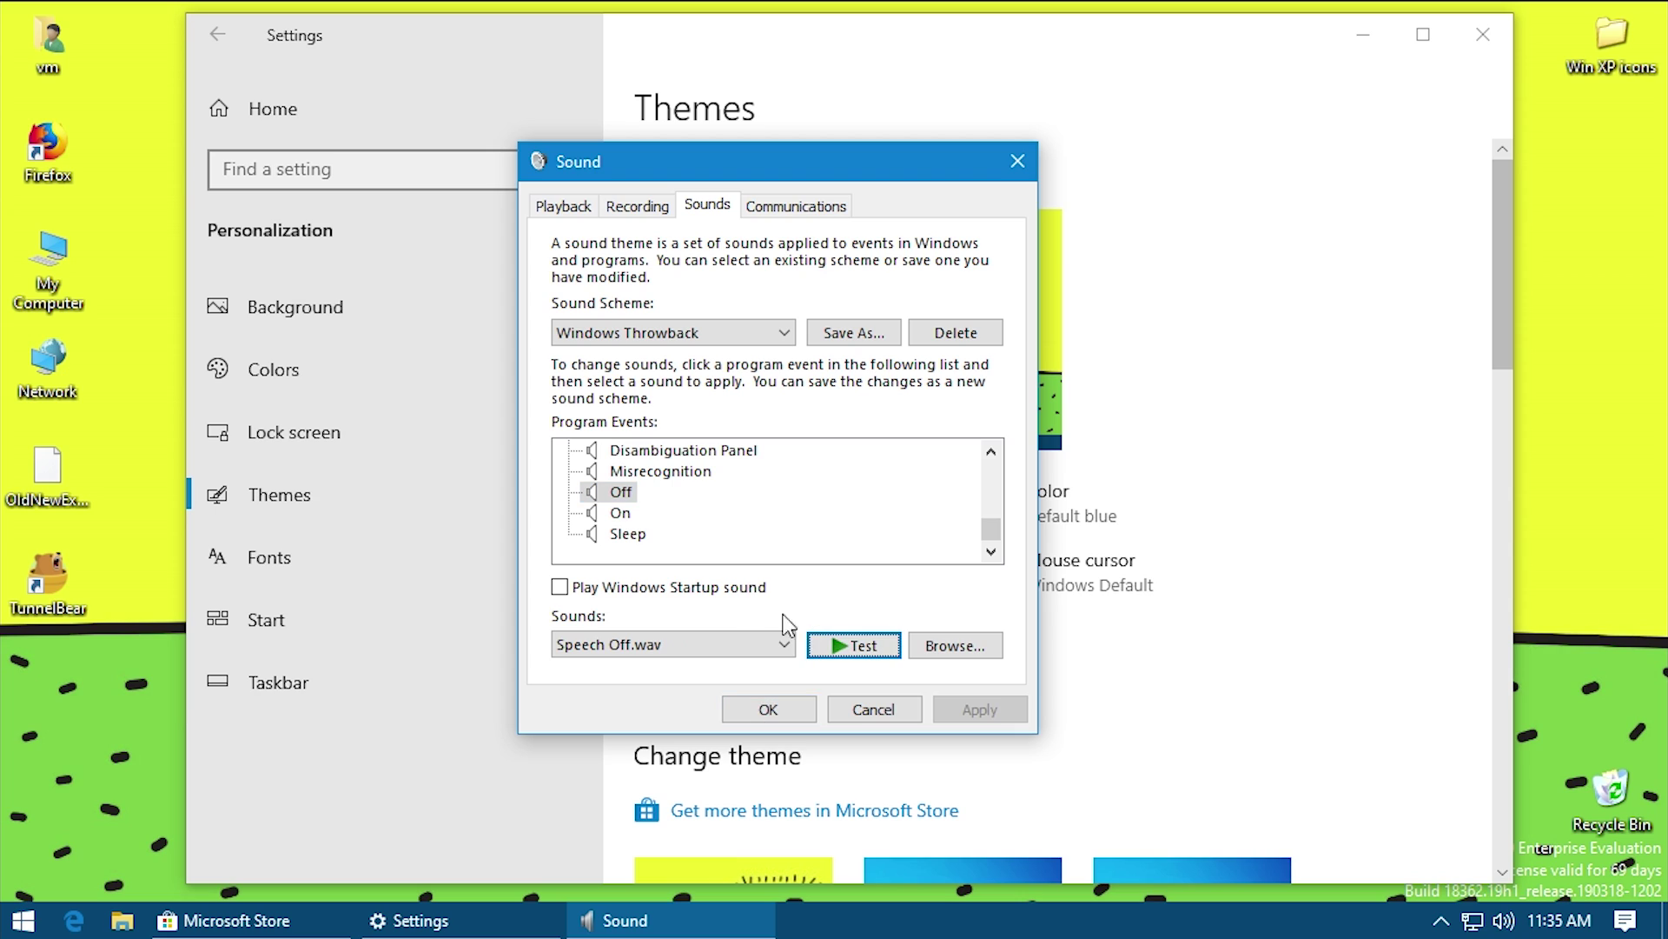
click(633, 514)
click(830, 645)
click(647, 534)
click(821, 645)
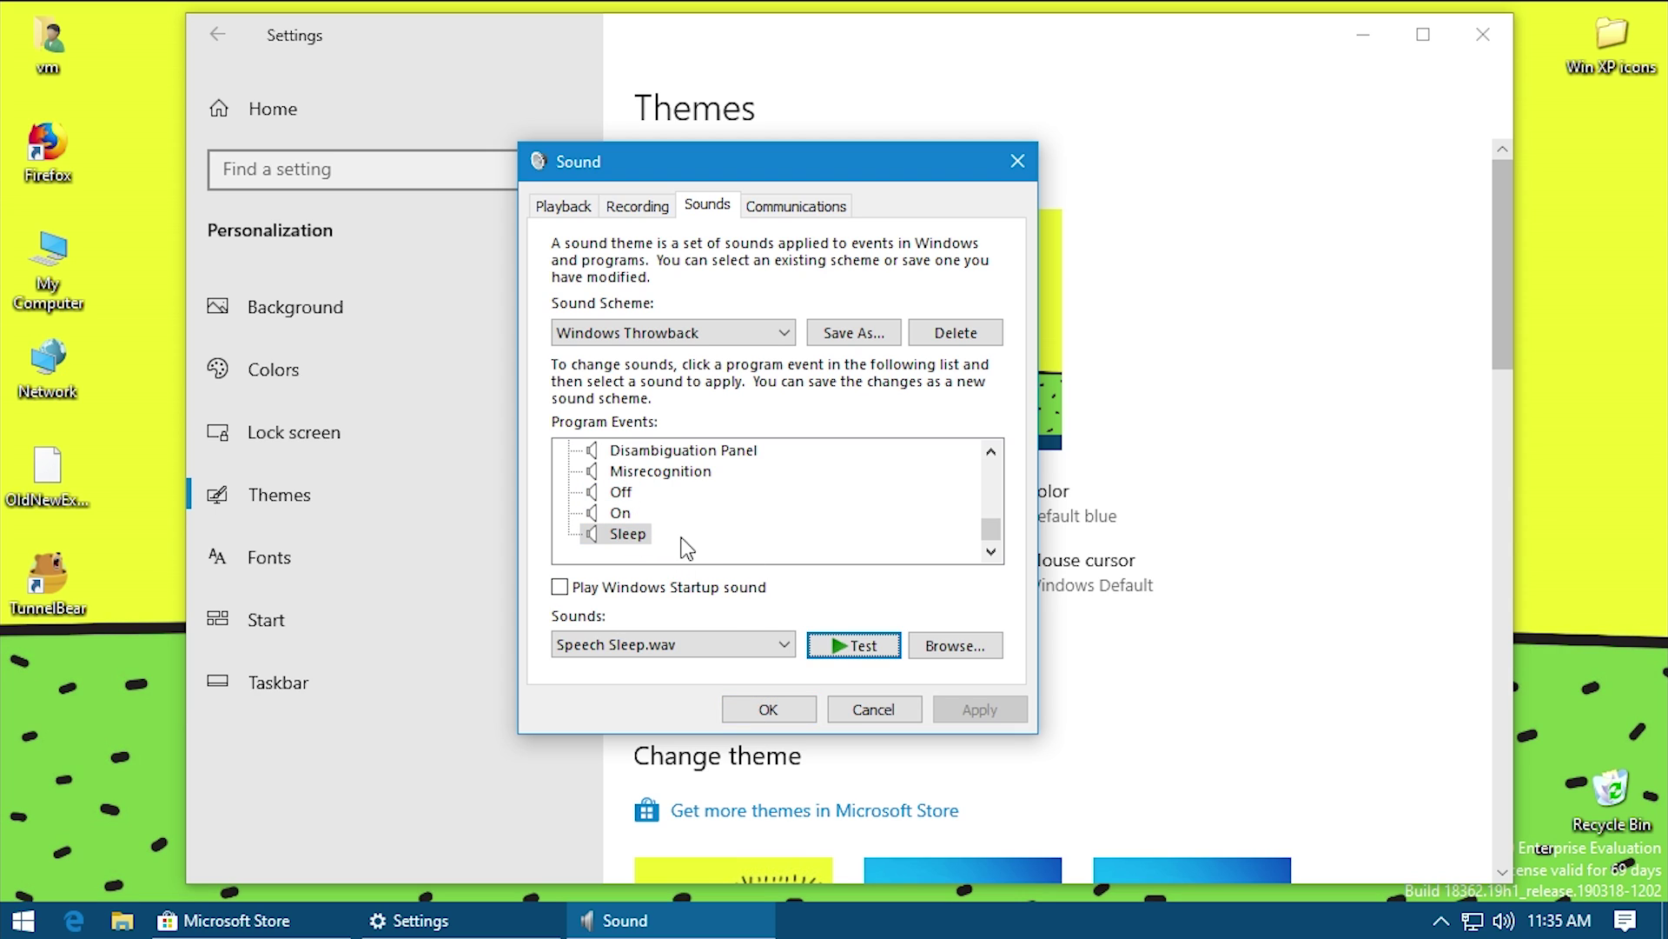
click(630, 494)
click(635, 474)
click(828, 645)
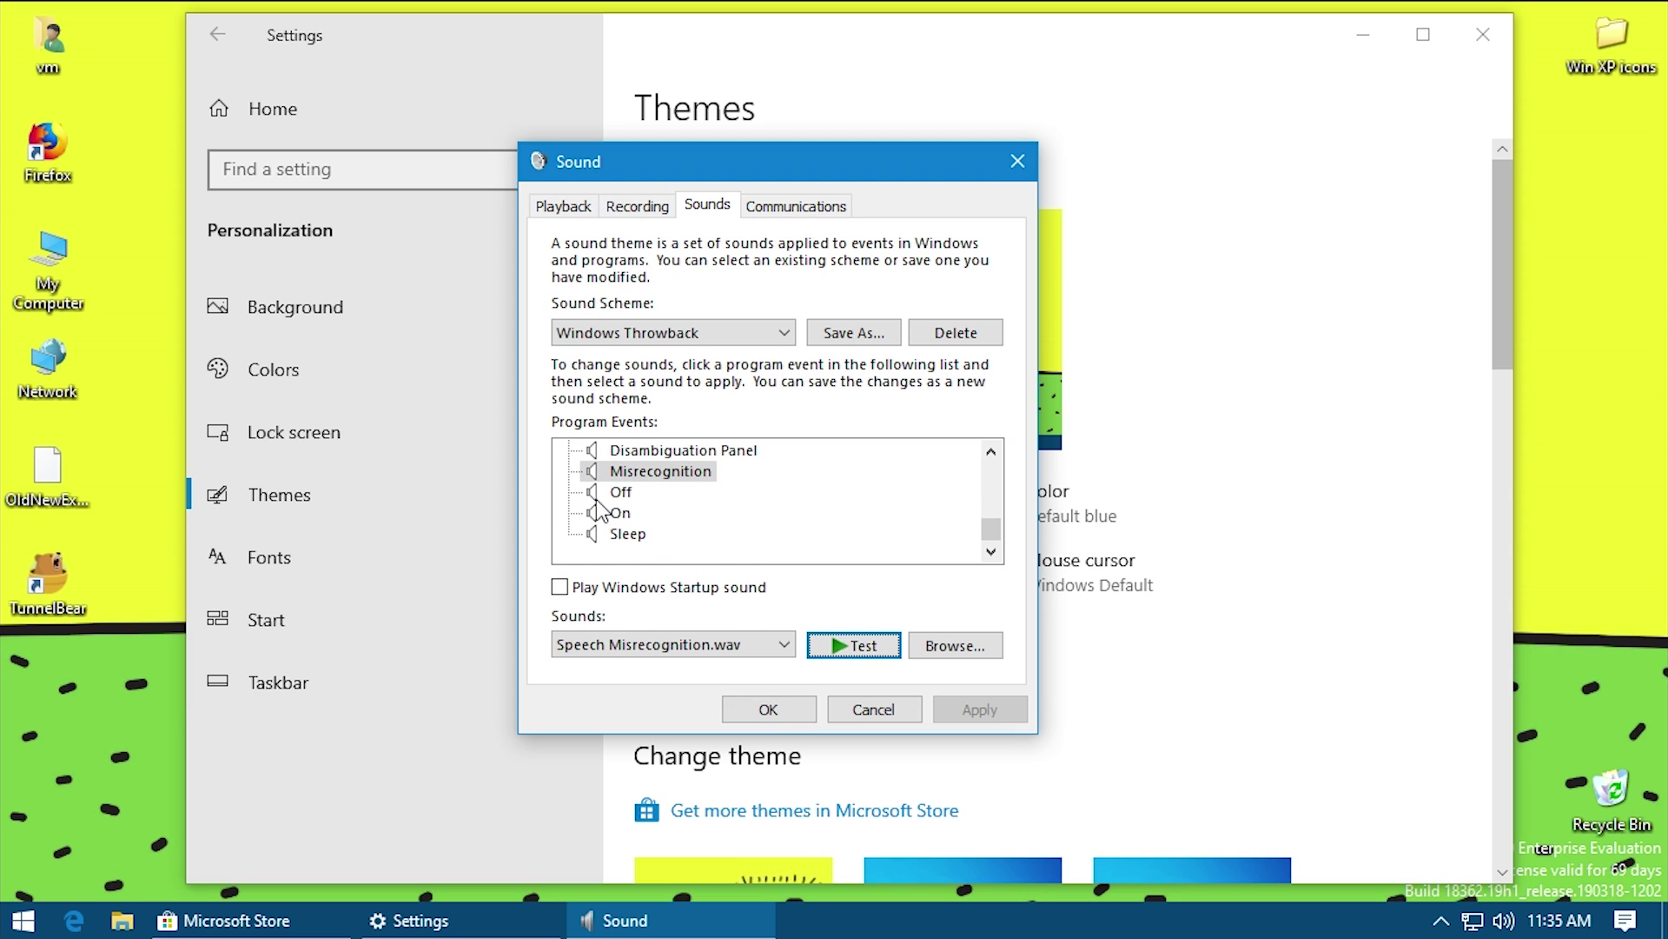
Preview the Disambiguation Numbers sound, then cancel the Sound dialog, keeping Windows Throwback.
scroll(648, 513, up, 5)
scroll(647, 513, down, 5)
scroll(647, 513, up, 1)
click(652, 513)
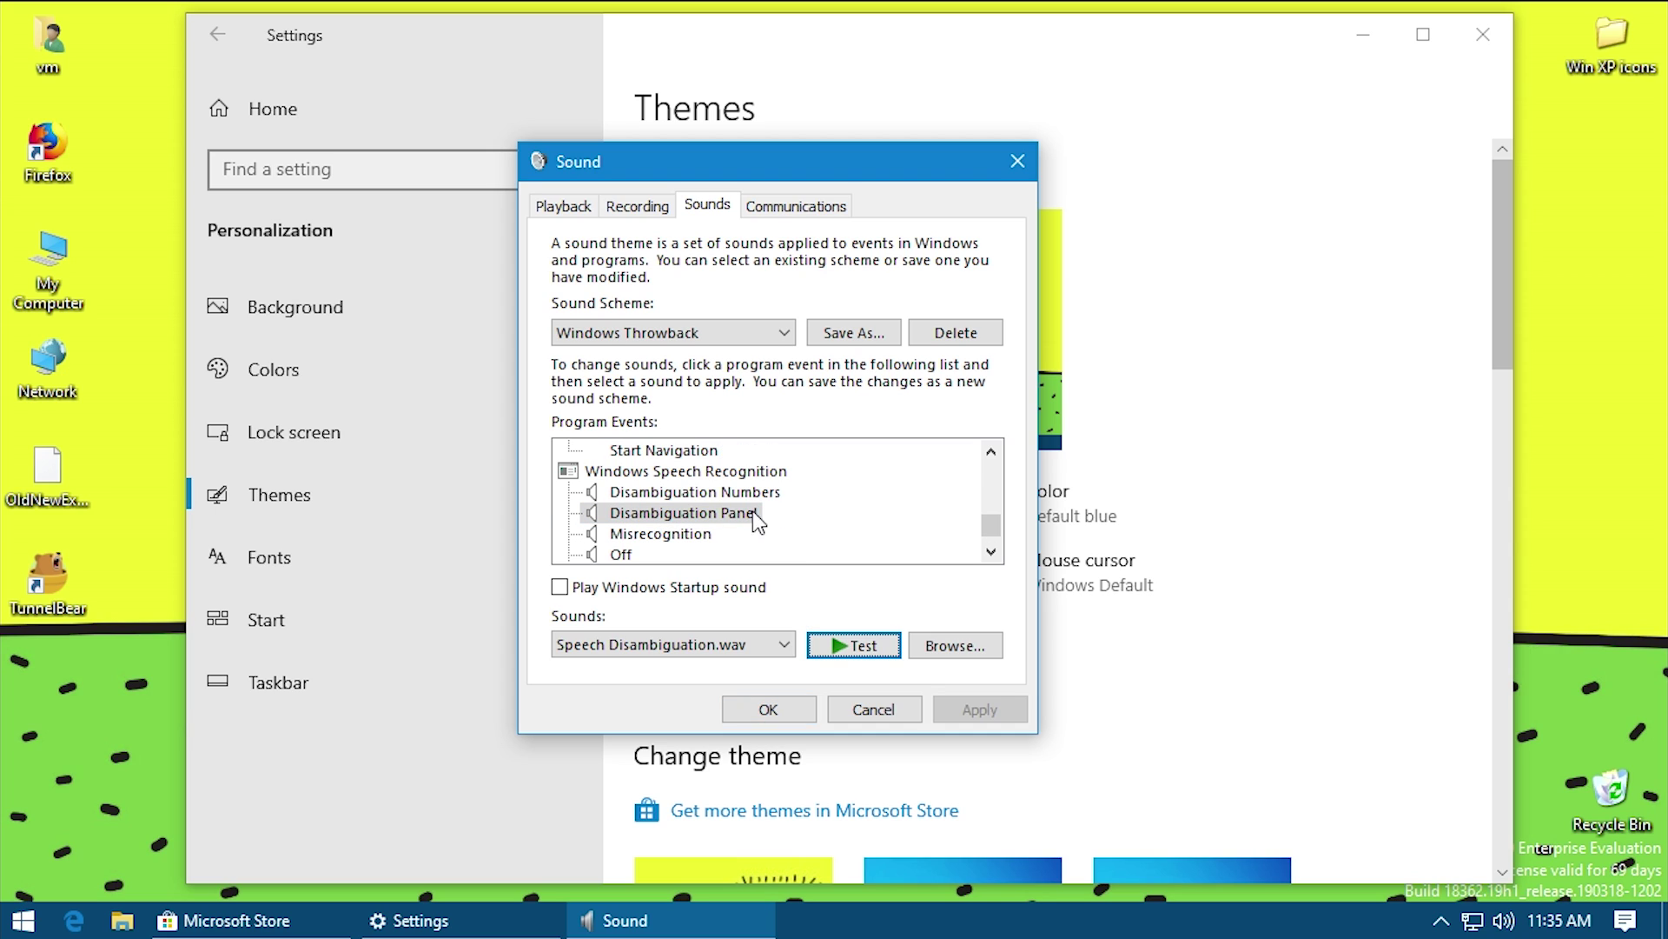
key(Up)
click(836, 648)
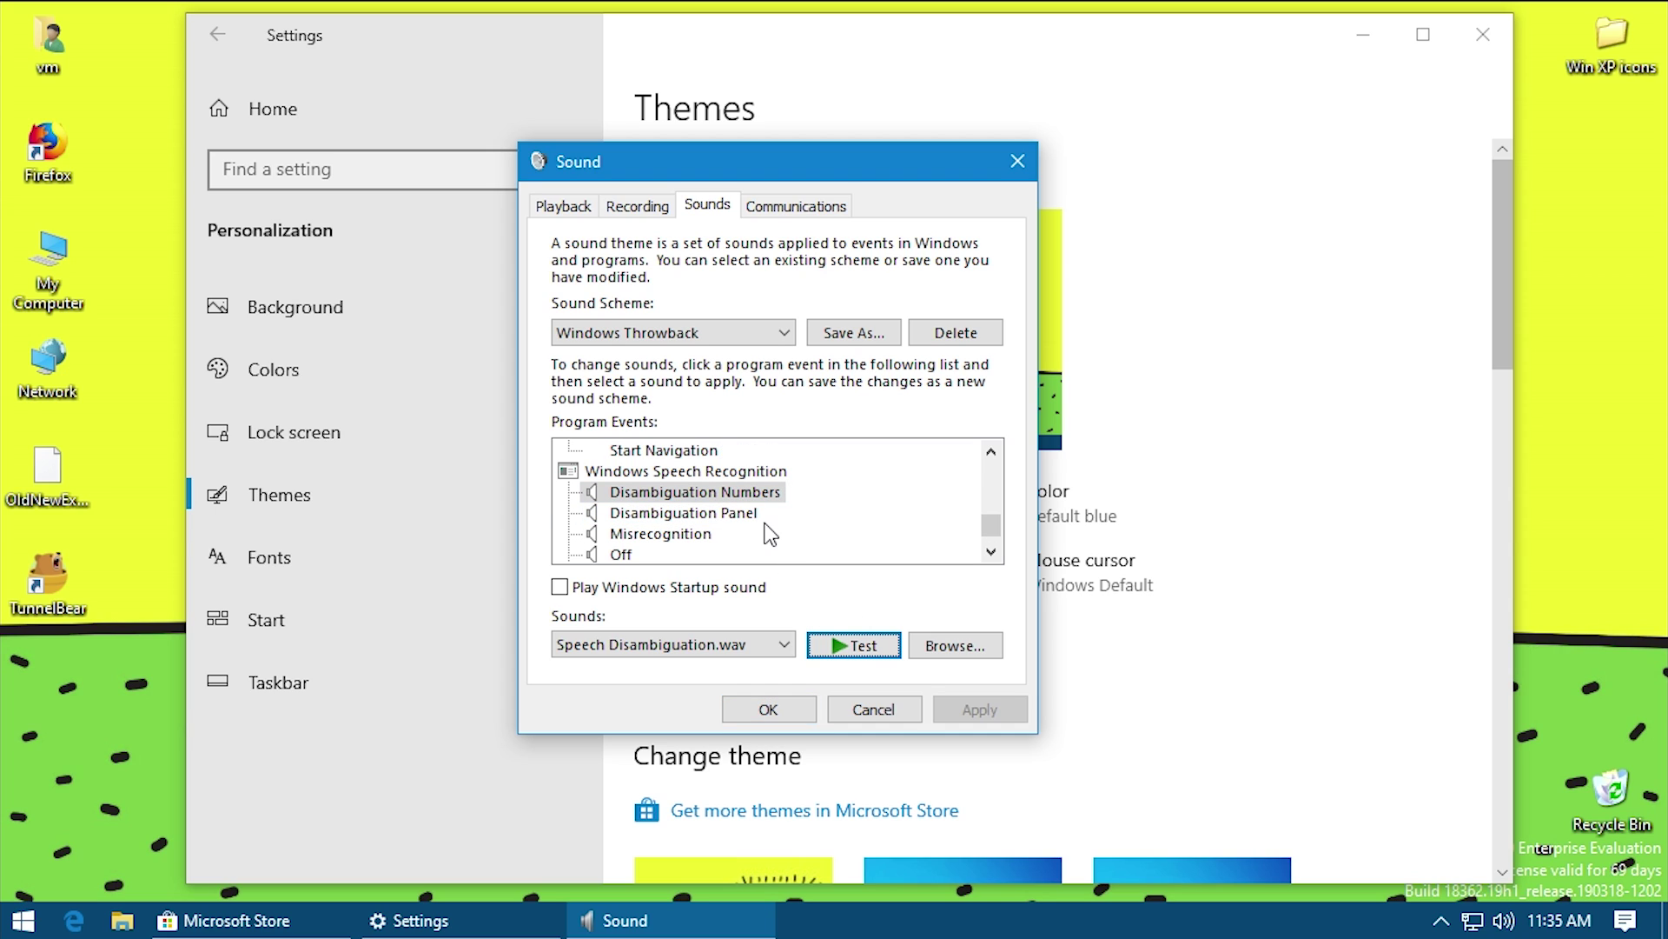
scroll(764, 521, up, 15)
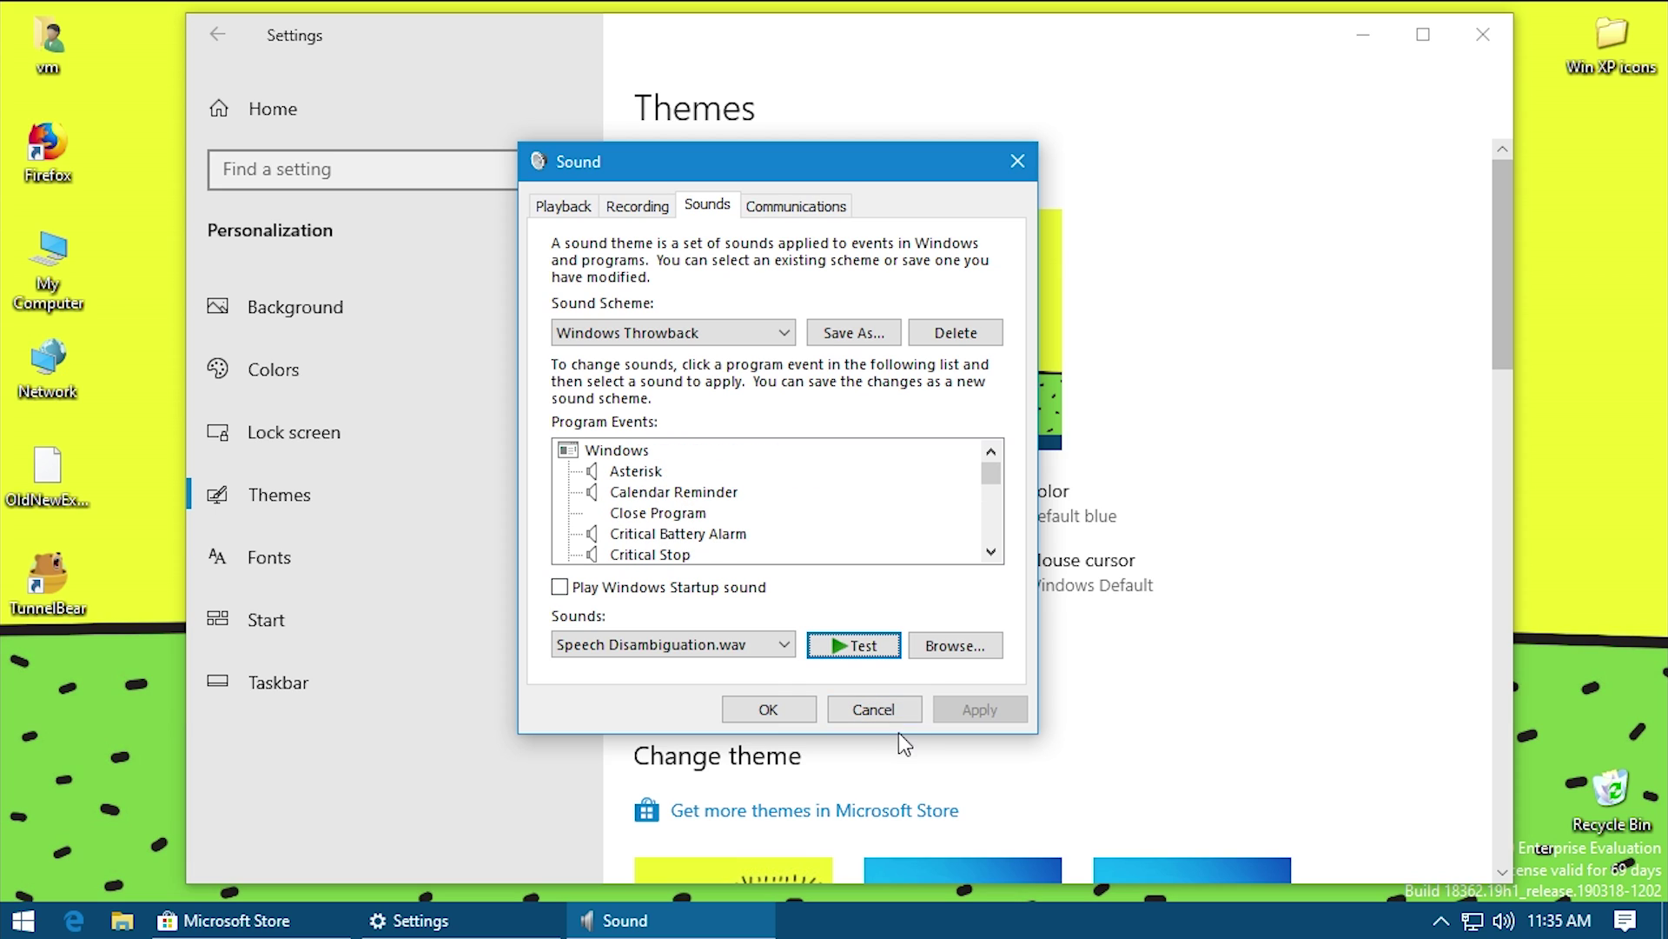
click(866, 711)
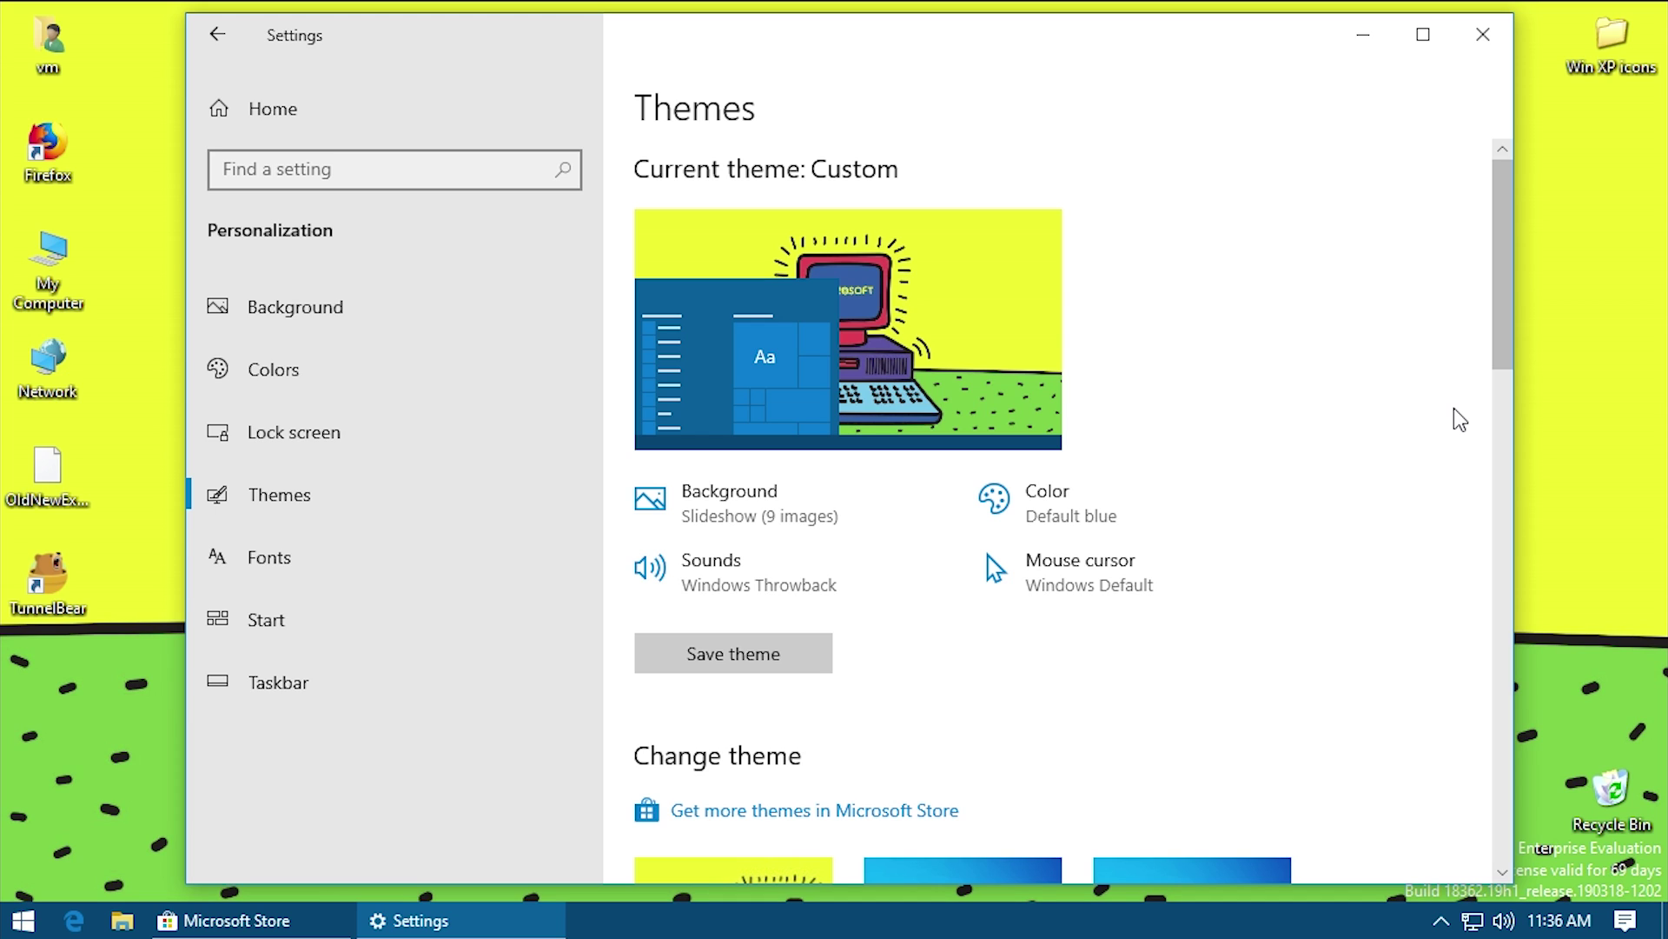
click(1378, 35)
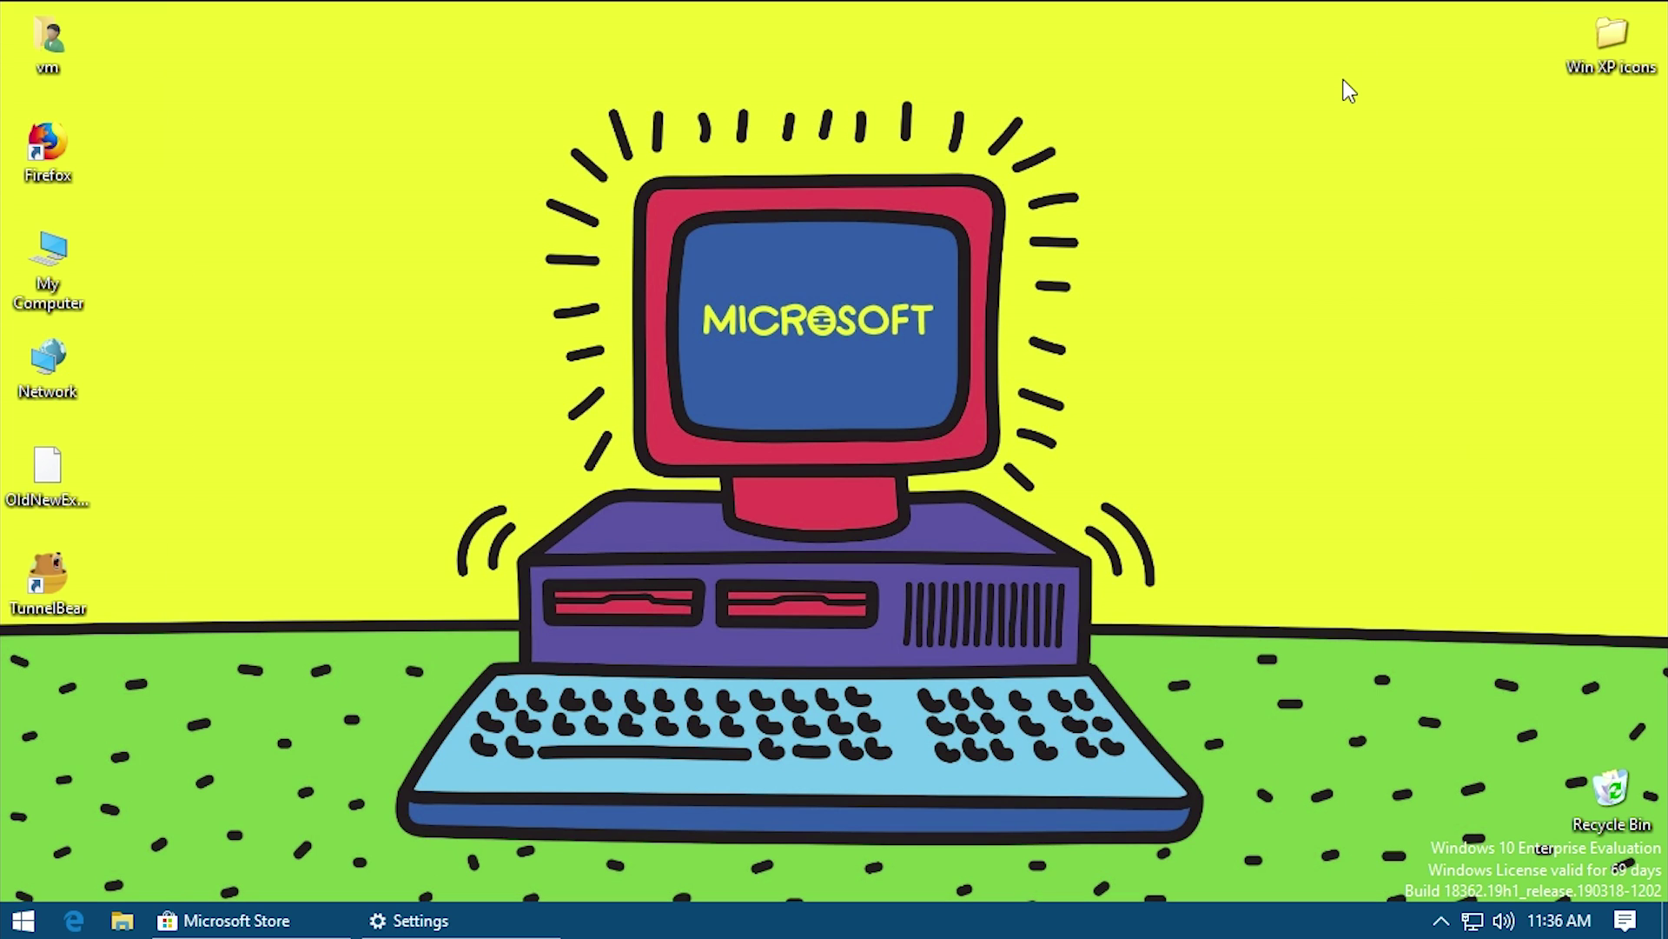